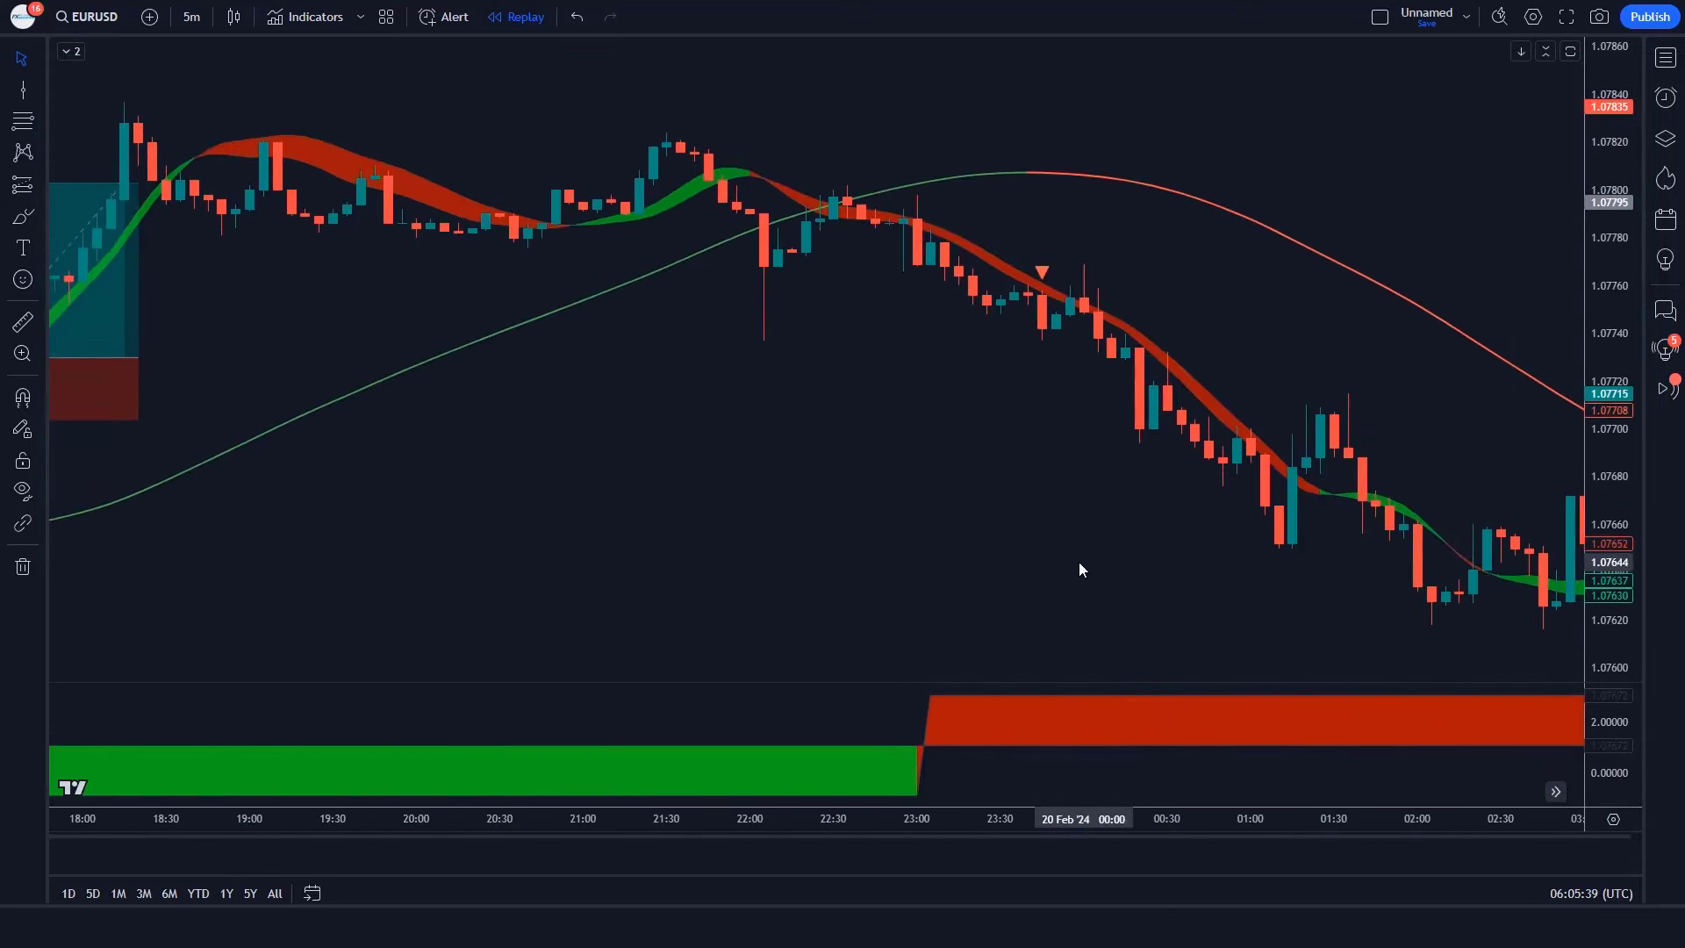
- Place a short position at the sell signal with stop 1.07808 and target 1.07626
click(1041, 324)
drag(1042, 222, 1041, 171)
drag(1109, 425, 1109, 605)
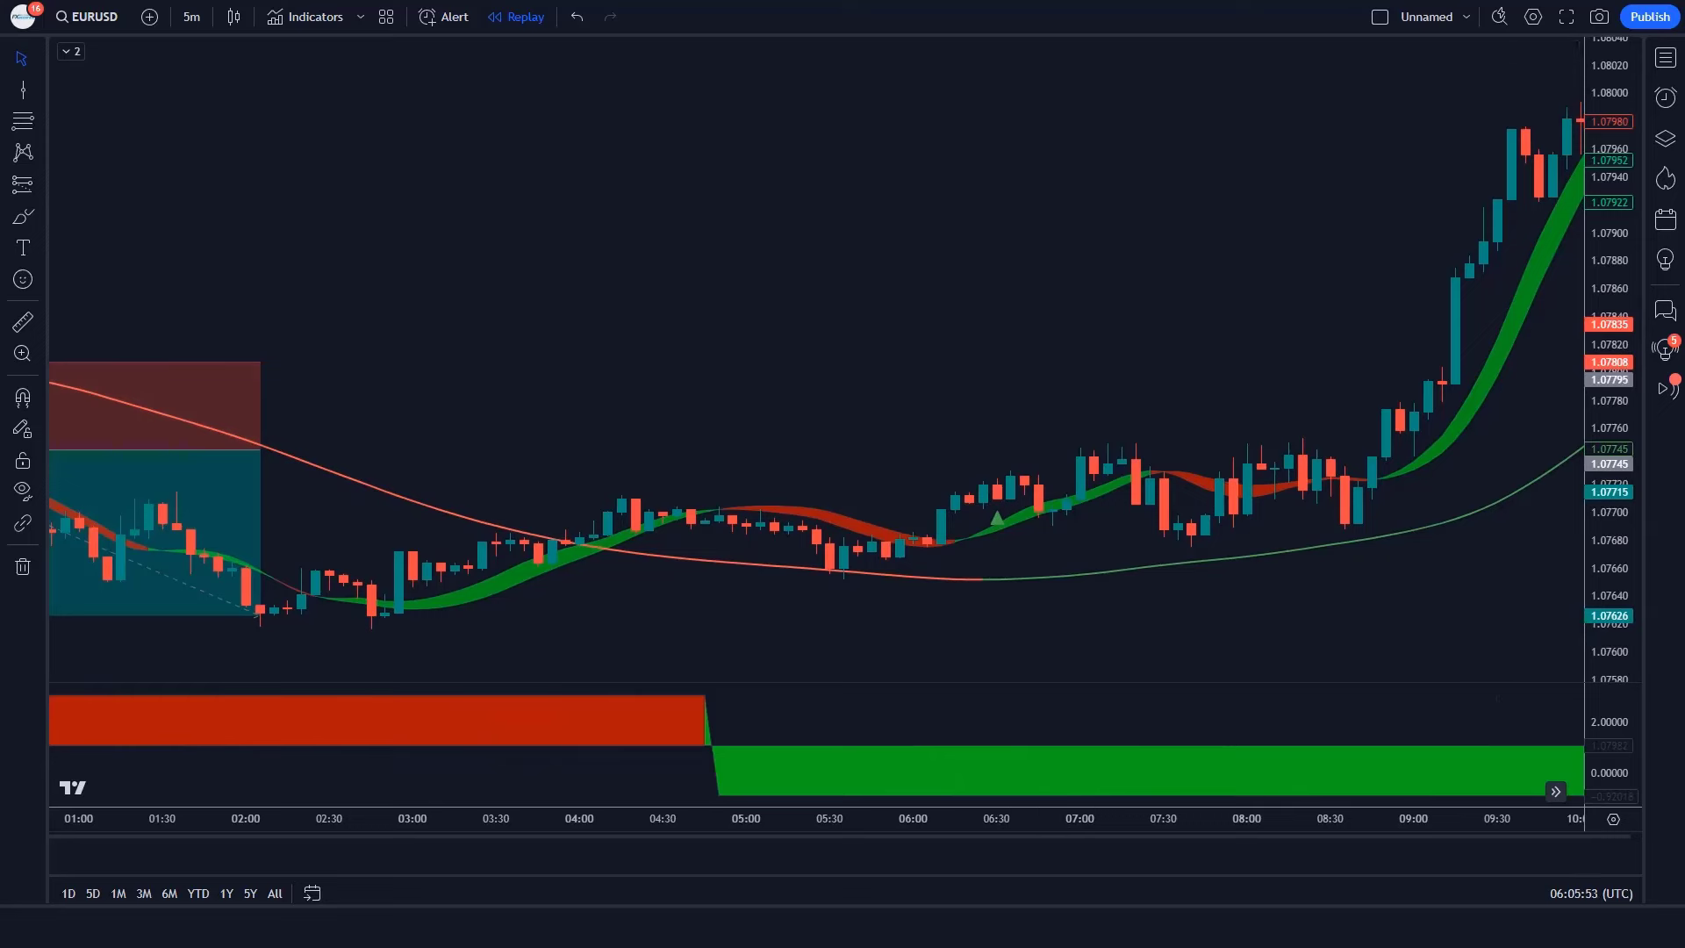
- Place a long position at the 06:45 candle, raising its target and widening the box
click(1011, 479)
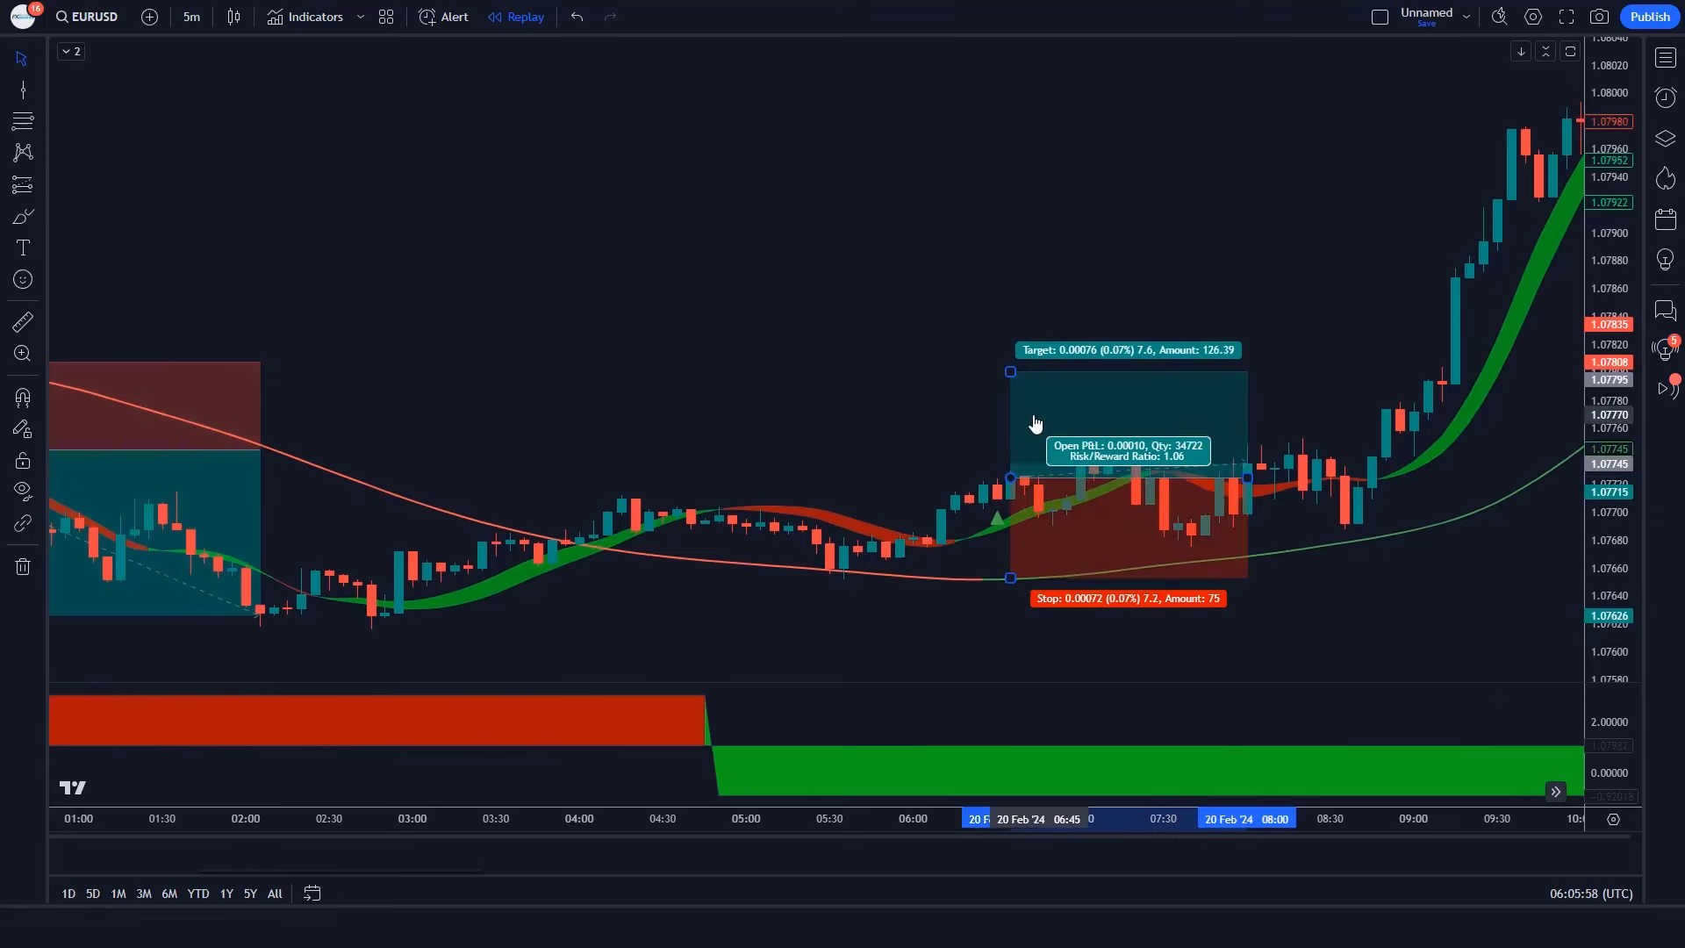
drag(1011, 372, 1011, 283)
drag(1245, 475, 1460, 478)
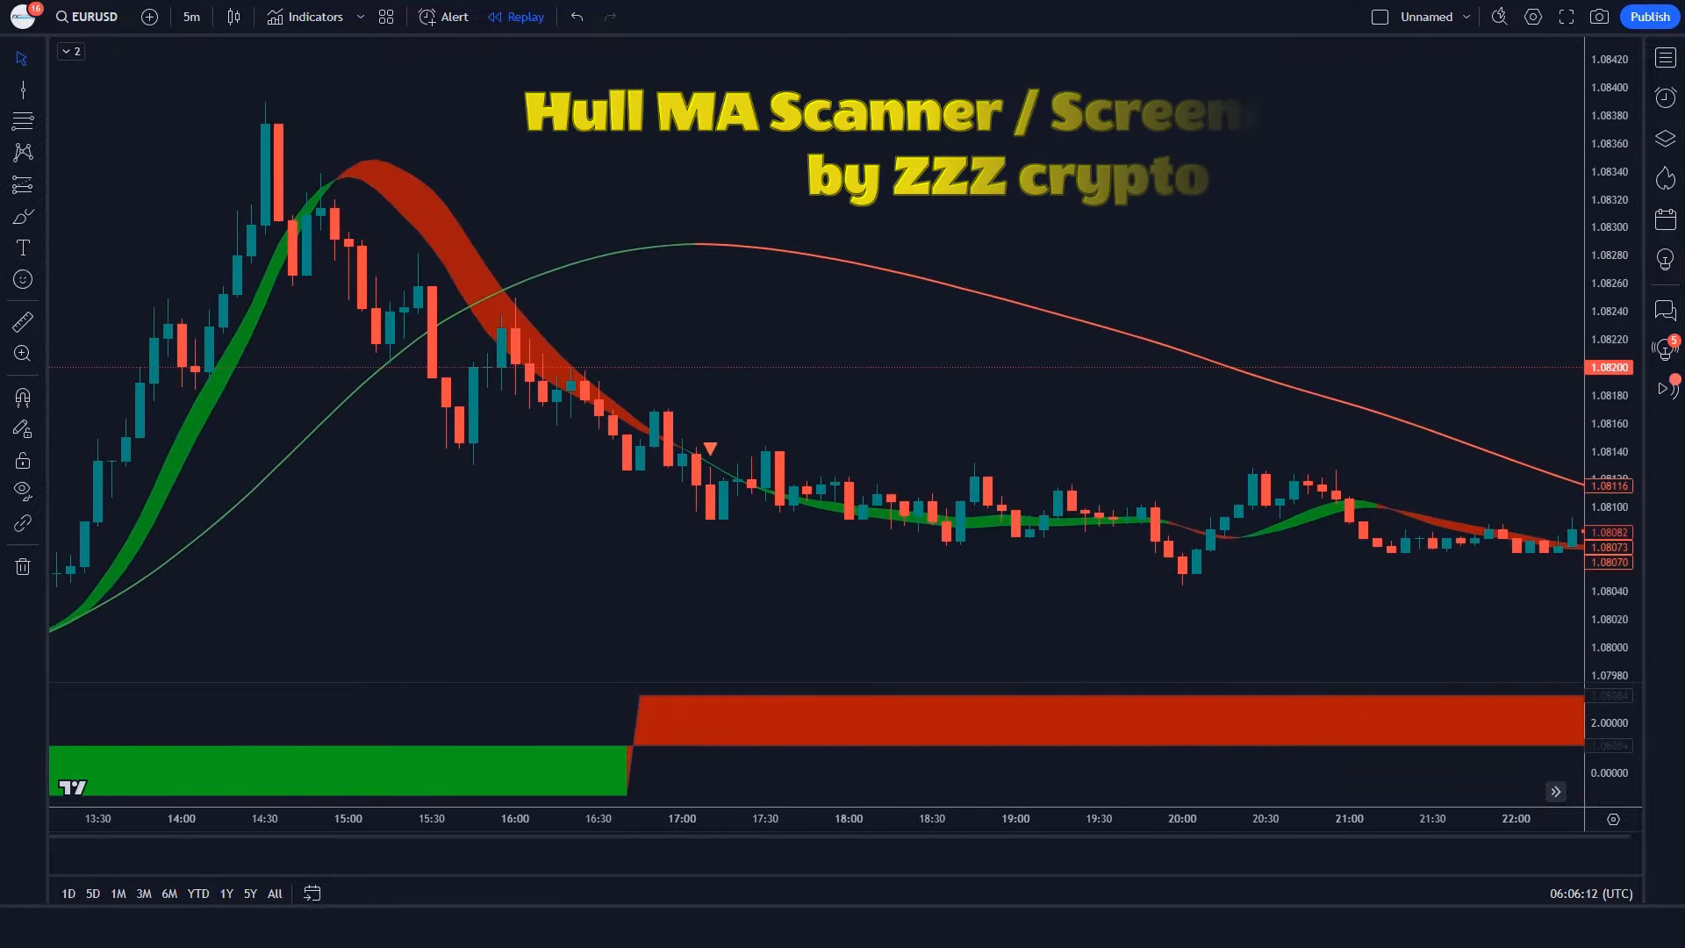
- Place a short at the sell signal with stop about 1.0817, target near 1.0804, box extended
click(713, 515)
drag(710, 507, 710, 412)
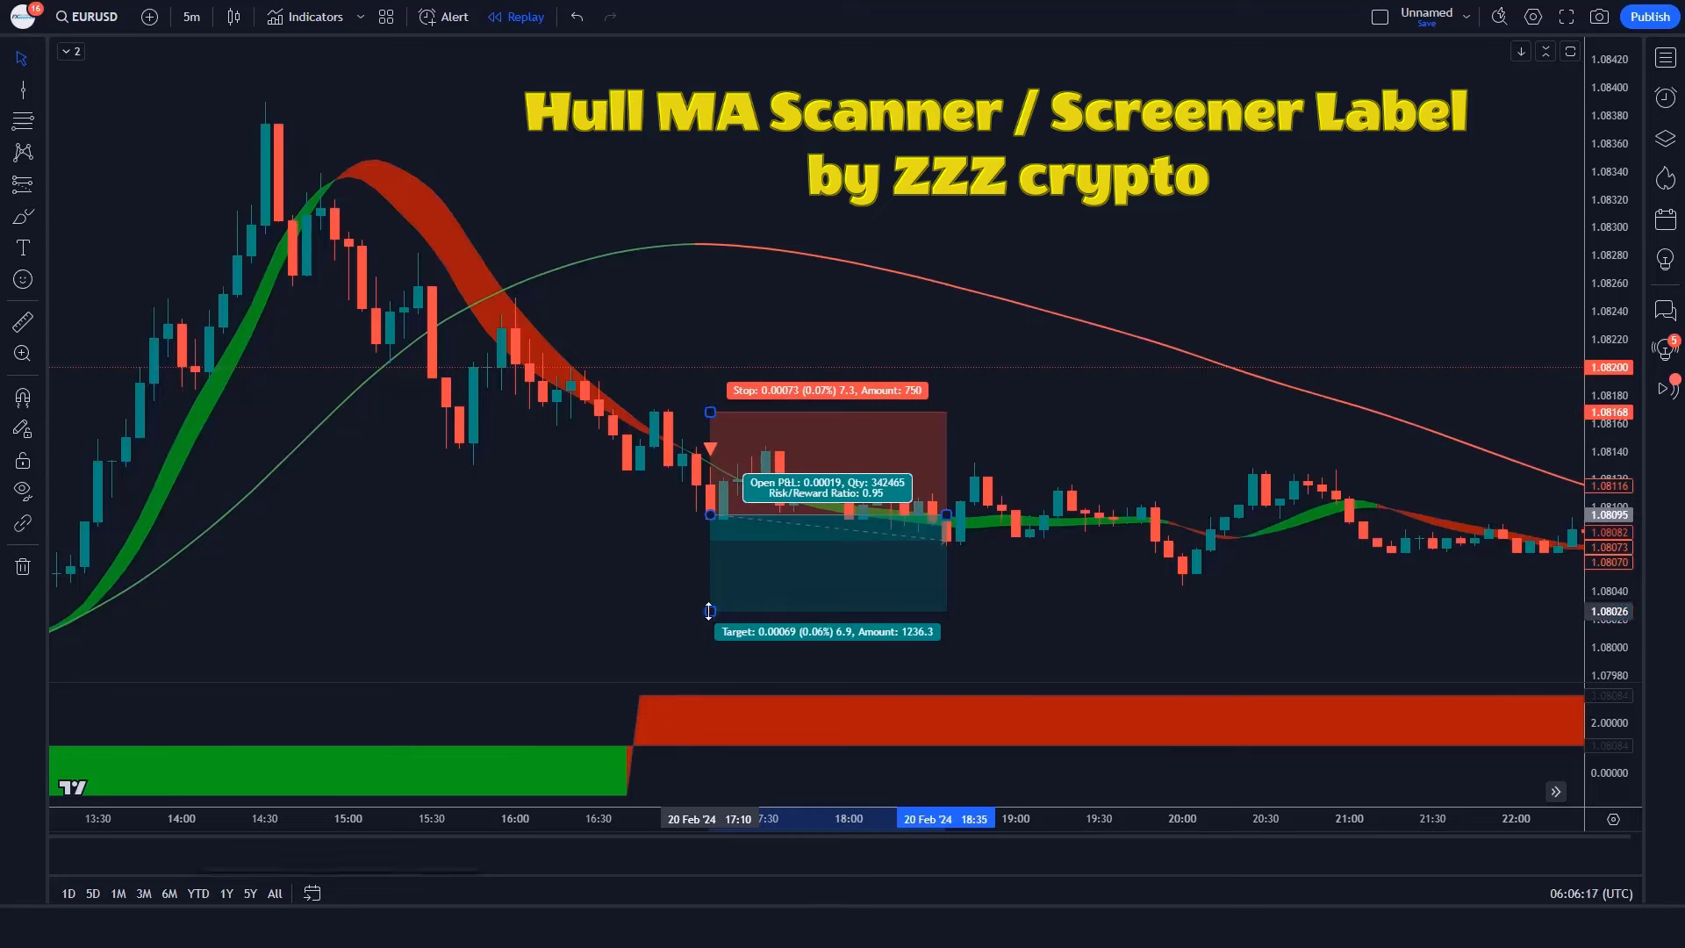
drag(710, 611, 710, 586)
drag(947, 515, 1197, 515)
click(1414, 629)
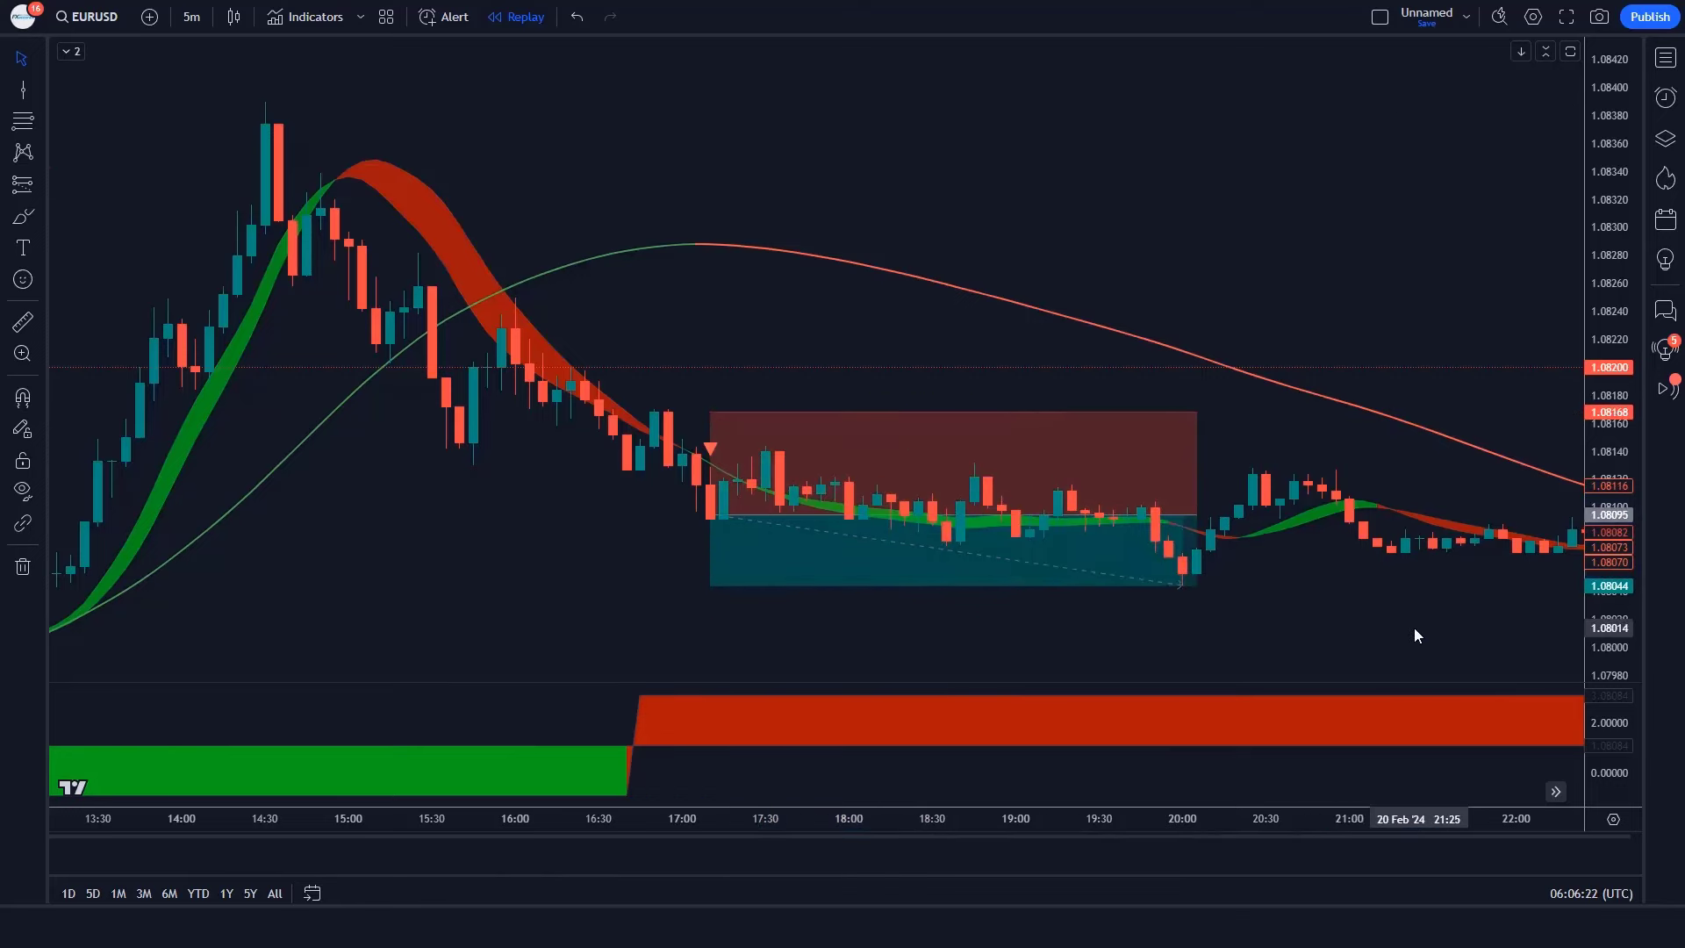
drag(1415, 628, 829, 602)
- Place a long at the buy signal with stop about 1.0807, target about 1.0818, box extended
click(1079, 420)
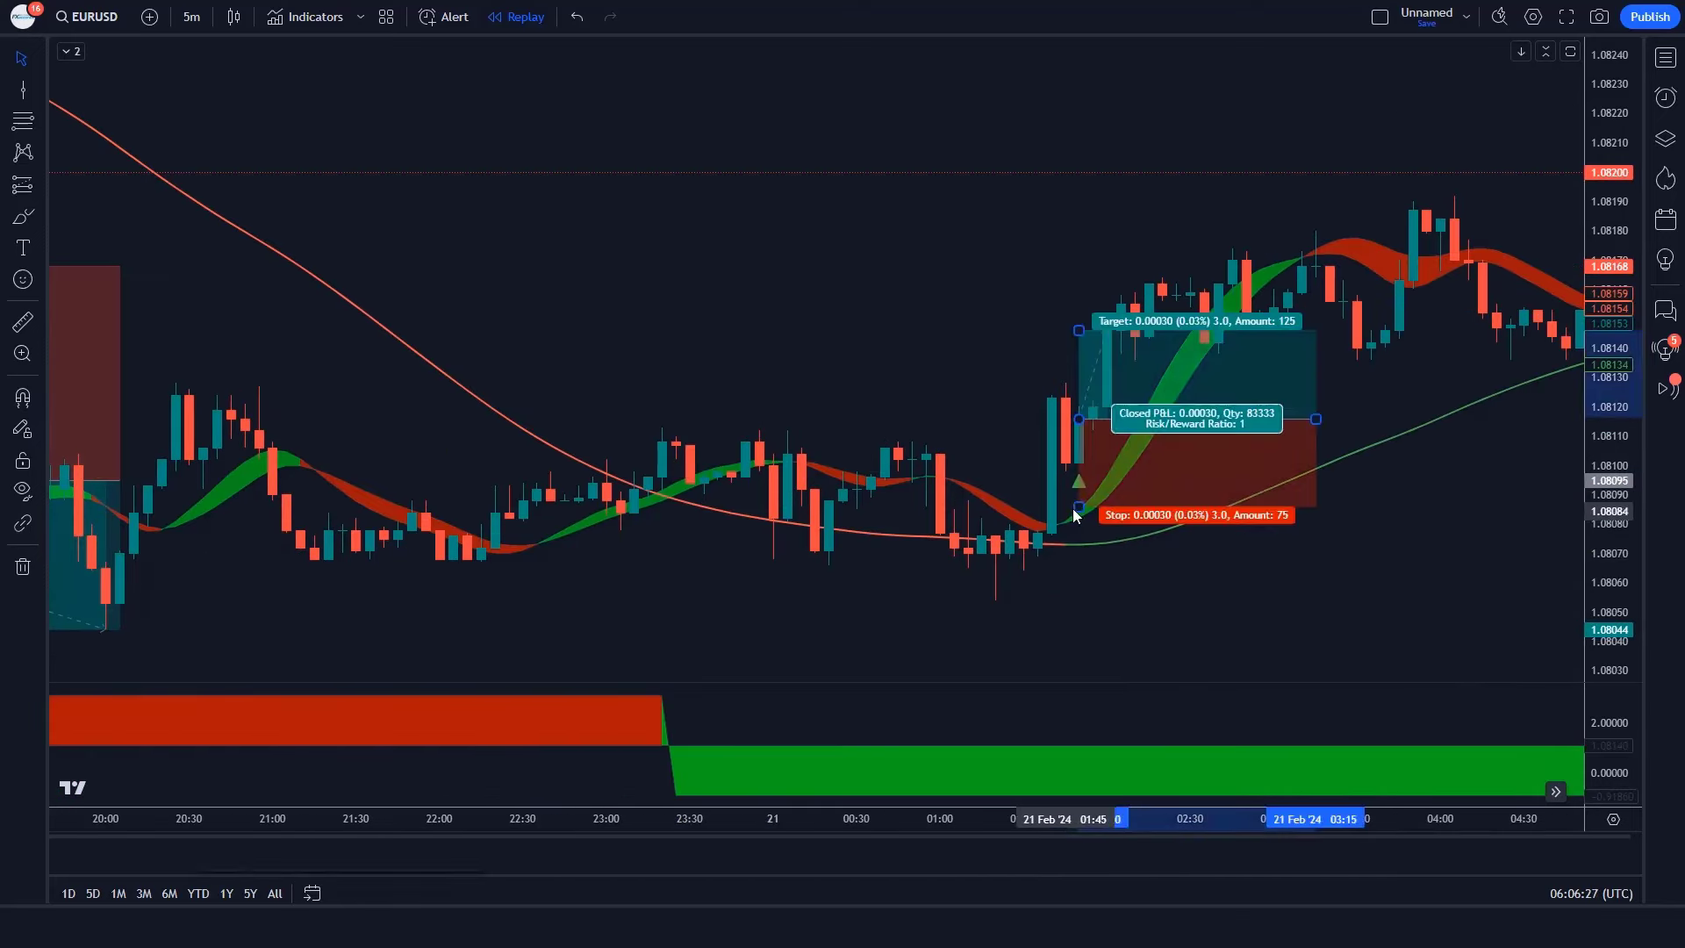
drag(1079, 473, 1078, 544)
drag(1079, 334, 1102, 230)
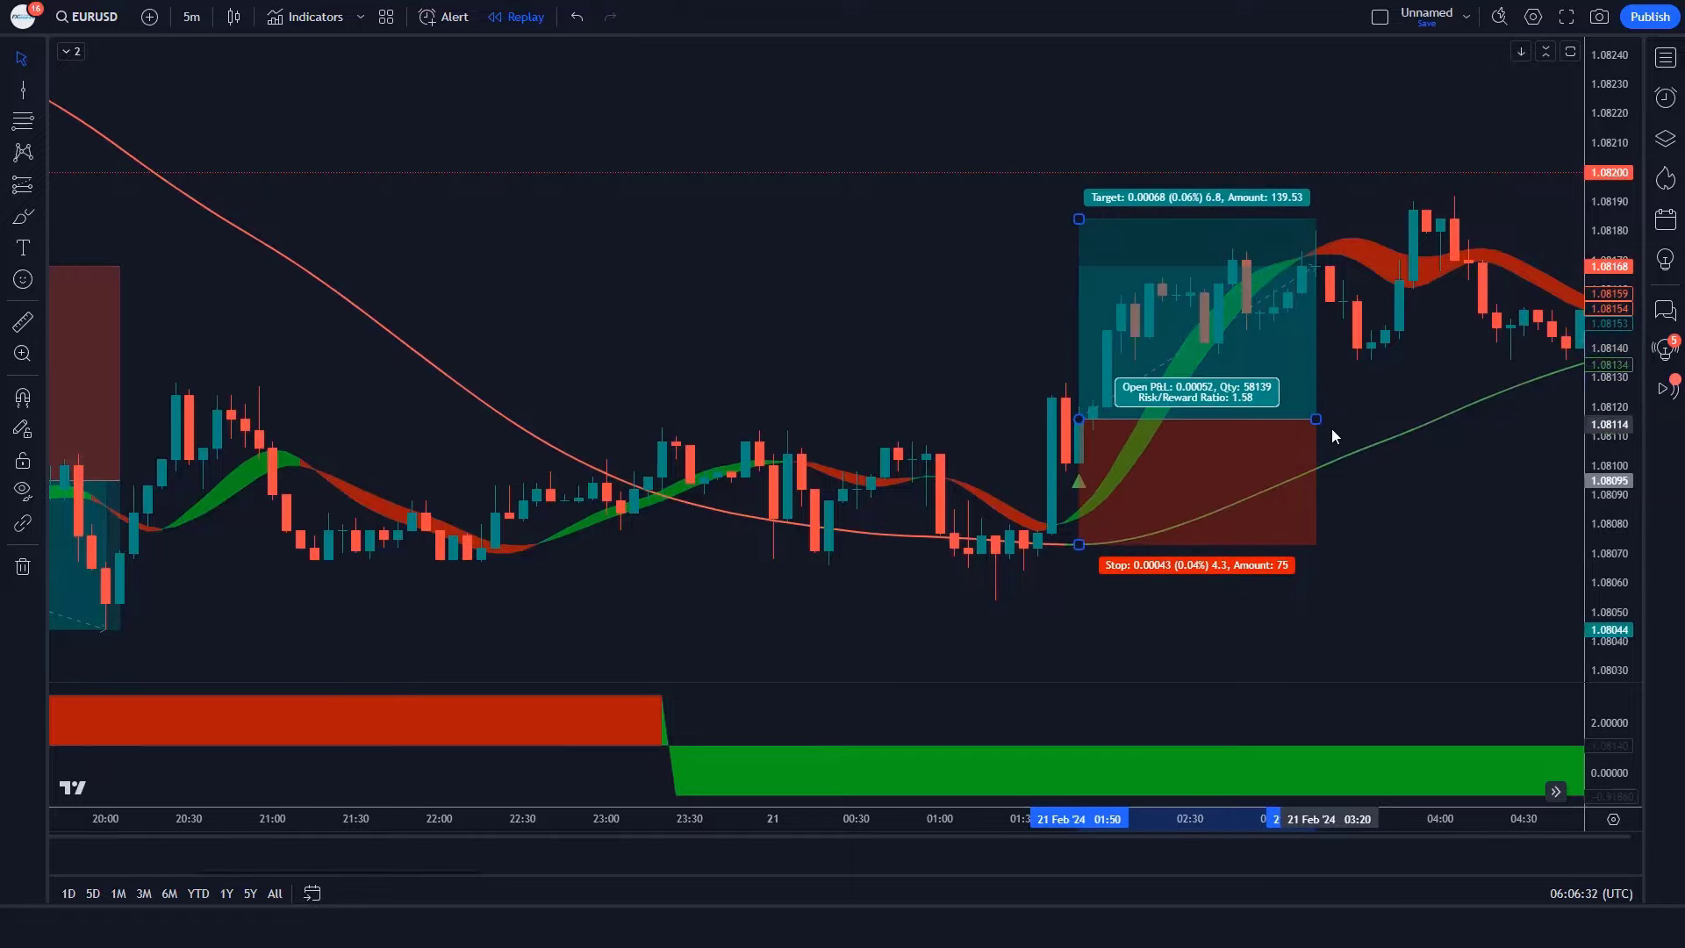
drag(1316, 420, 1429, 419)
drag(1440, 580, 884, 575)
drag(1115, 620, 941, 595)
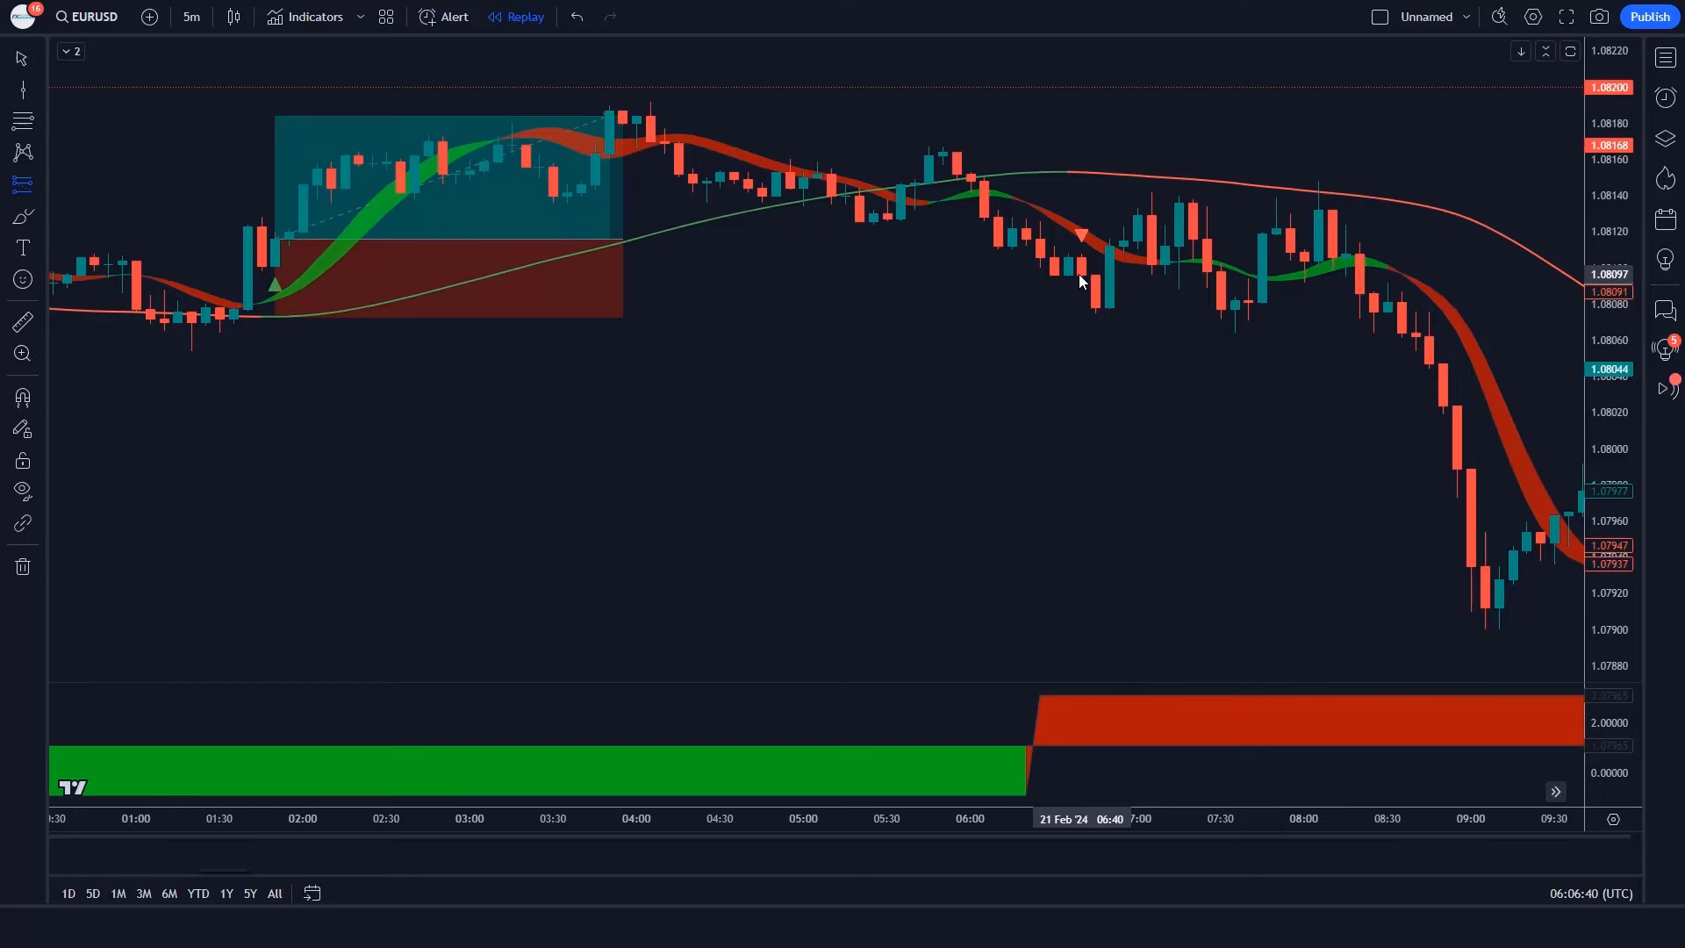
- Place a short at the next sell signal with target about 1.0800 and extend its box
click(1080, 274)
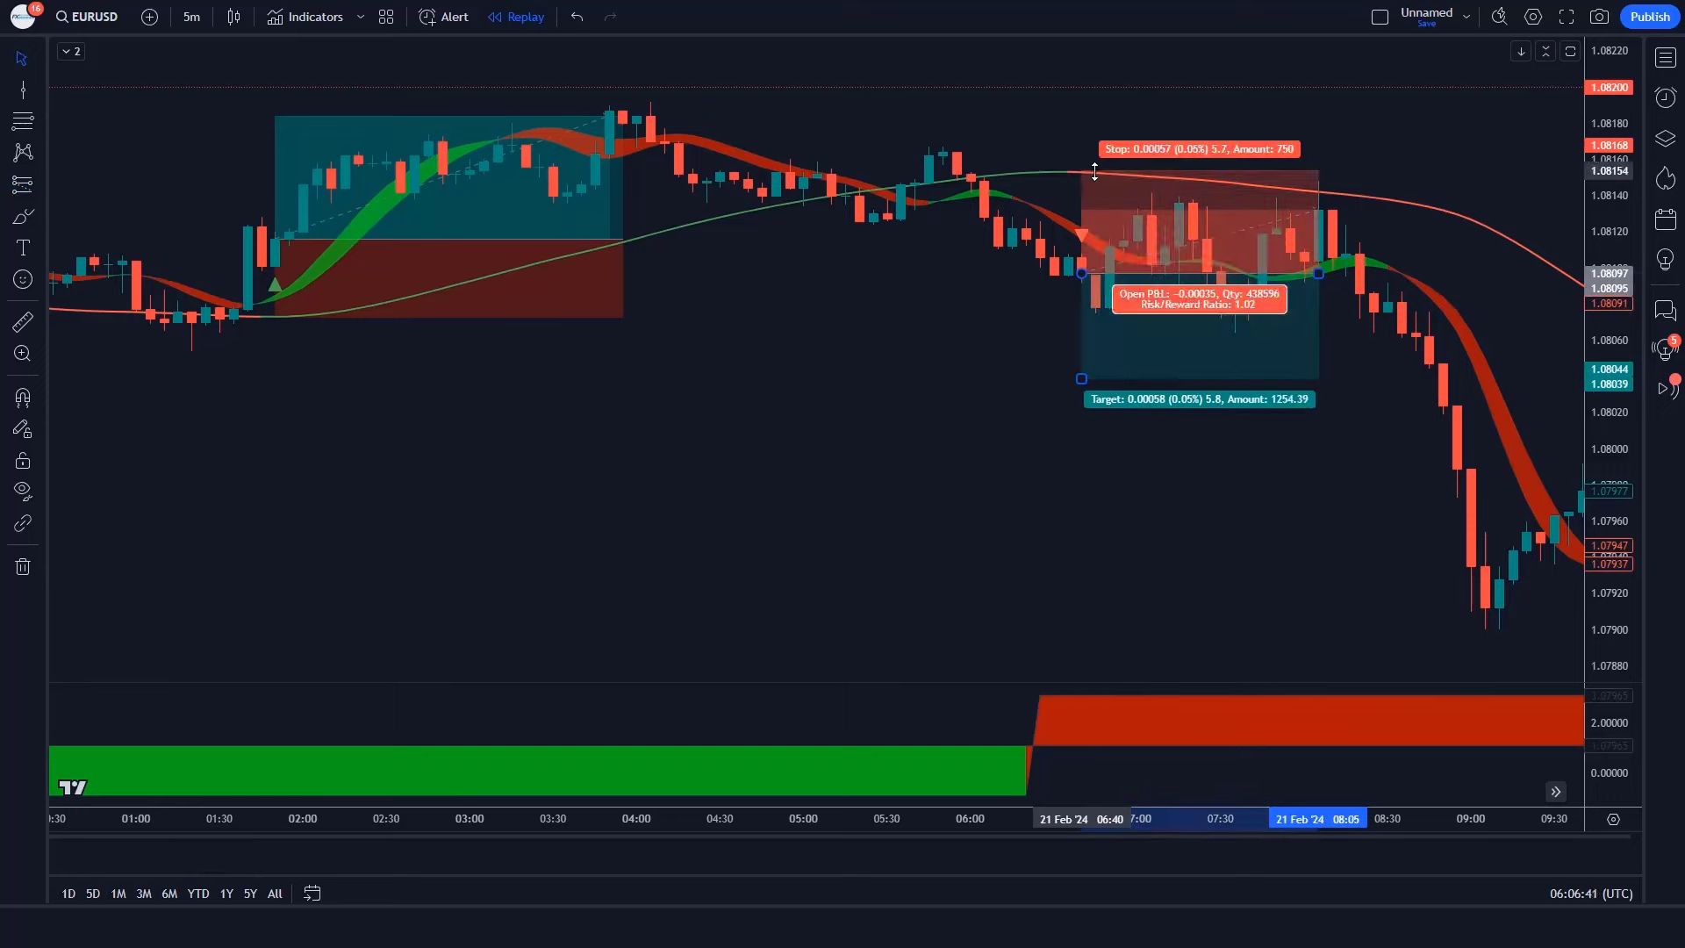
drag(1076, 384, 1089, 445)
drag(1319, 274, 1429, 281)
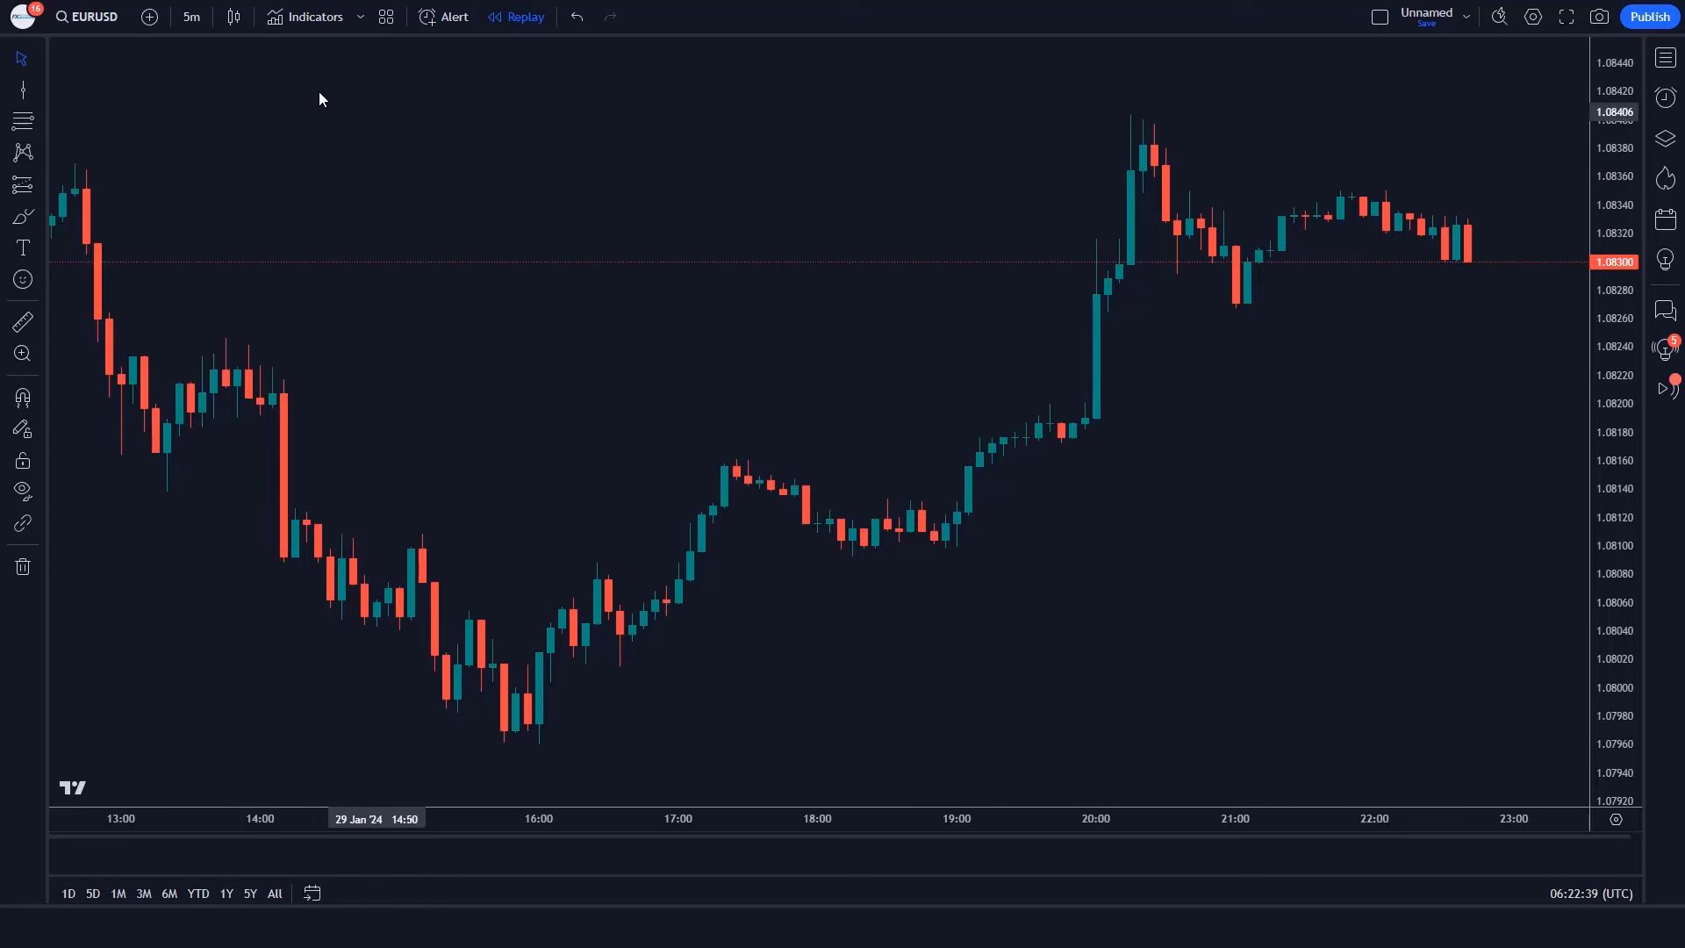
- Add the Hull Moving Average Swing Trader strategy from the indicator search
click(308, 17)
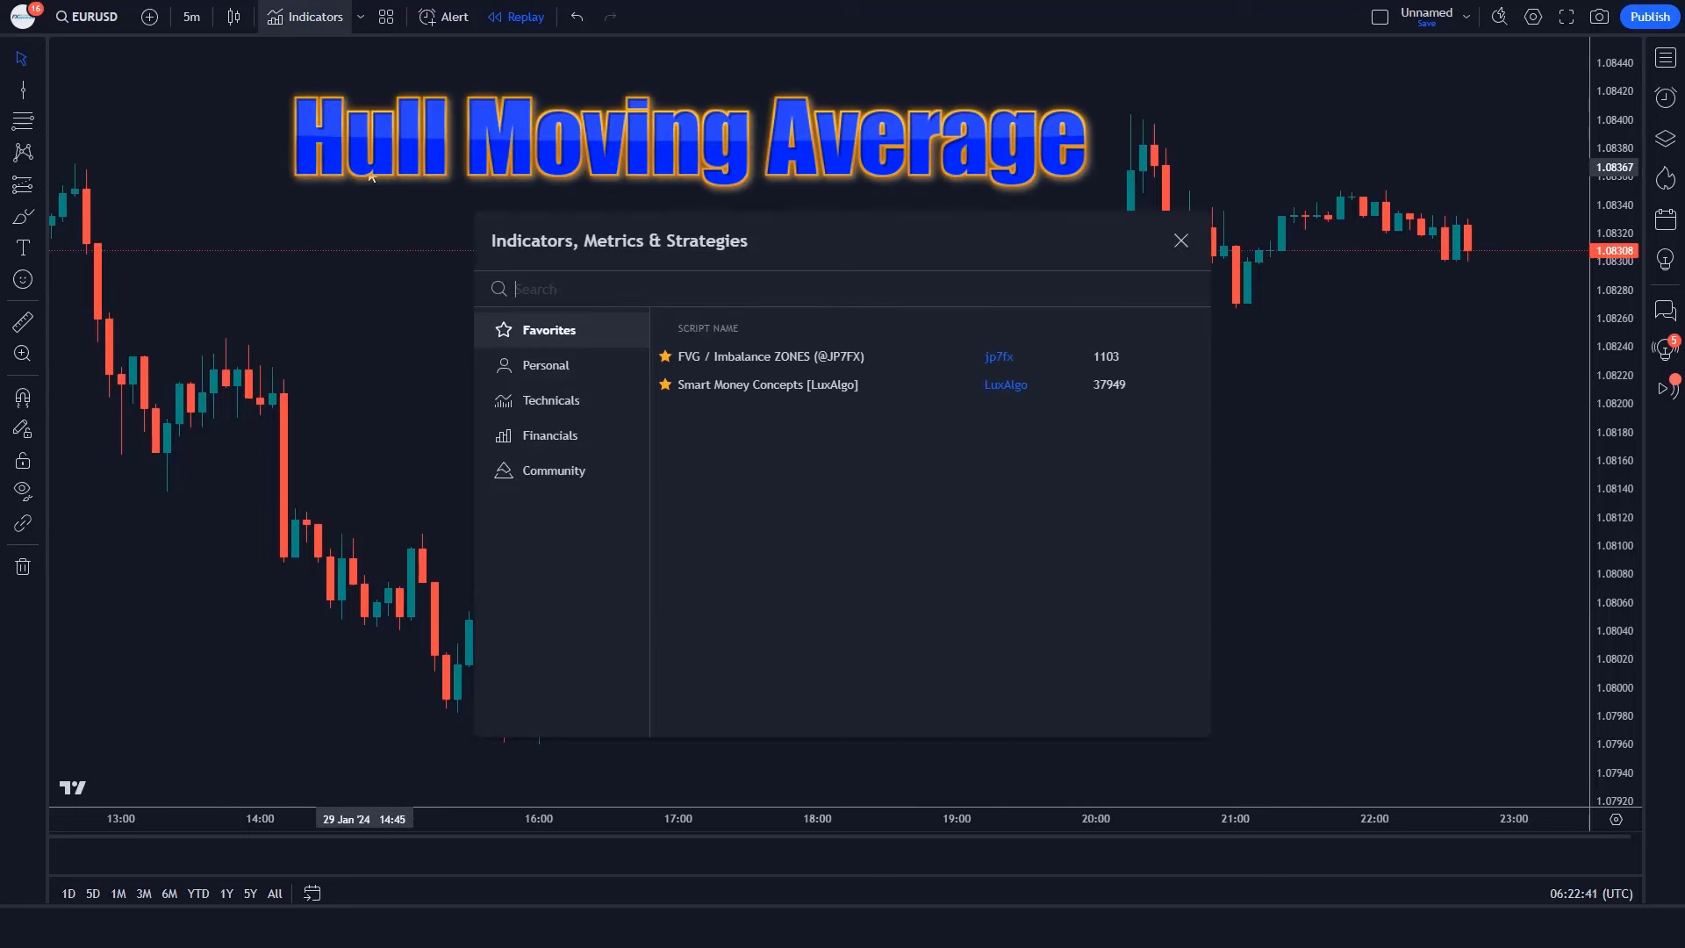
text(Hull Moving Average)
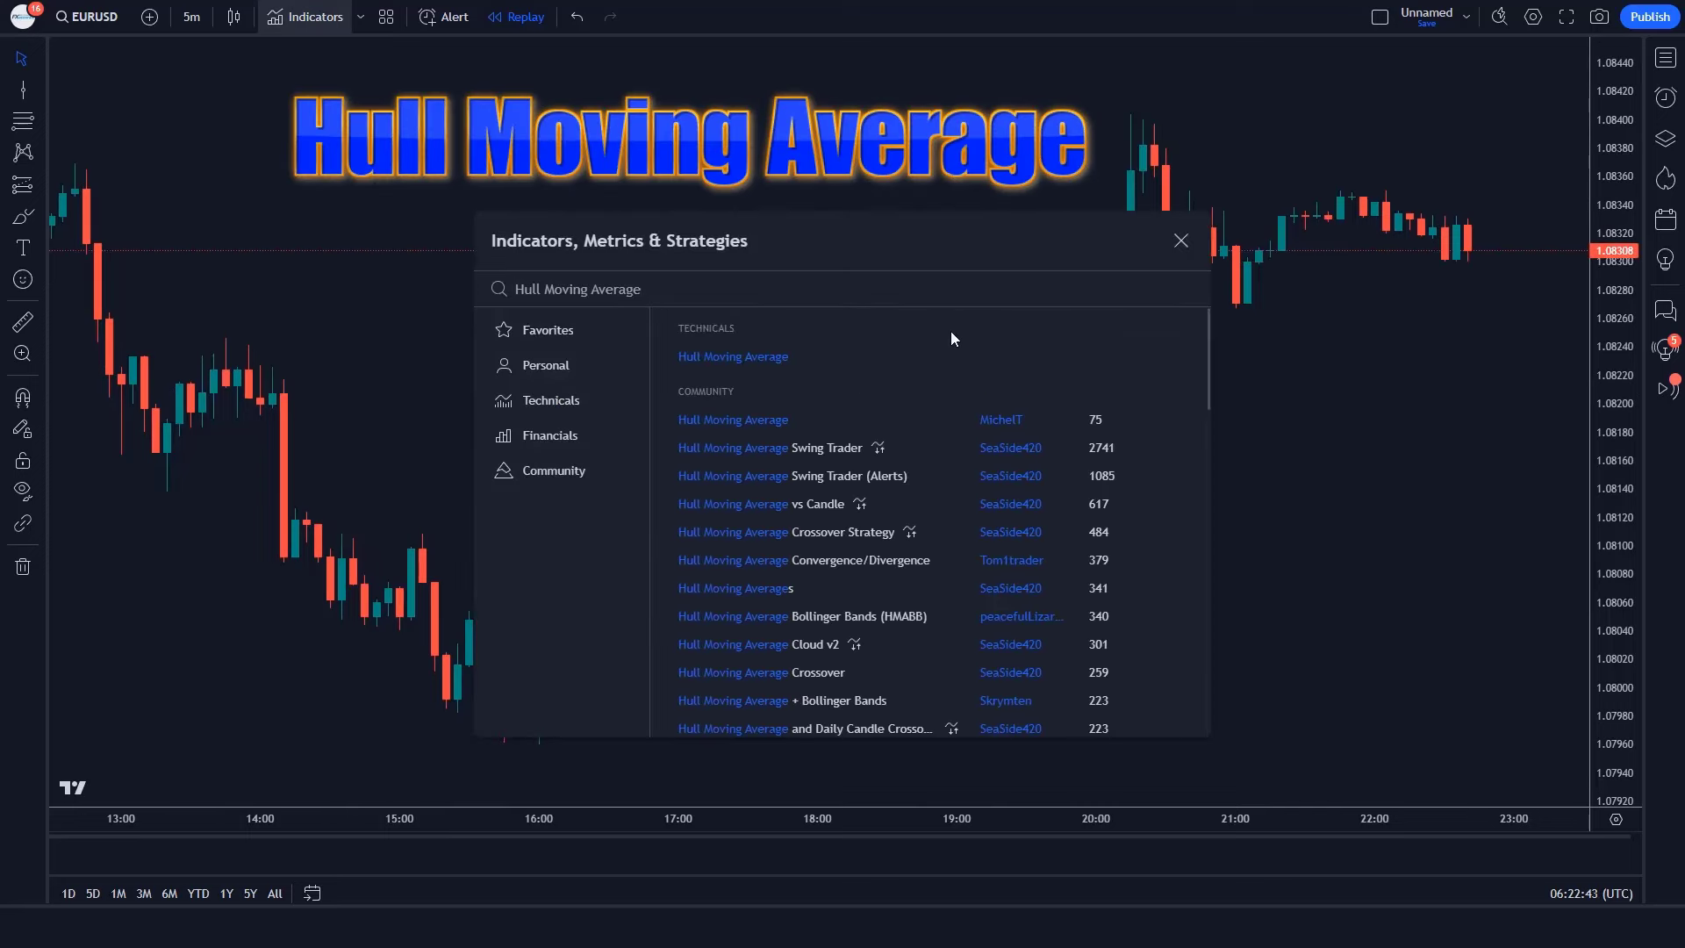
click(800, 452)
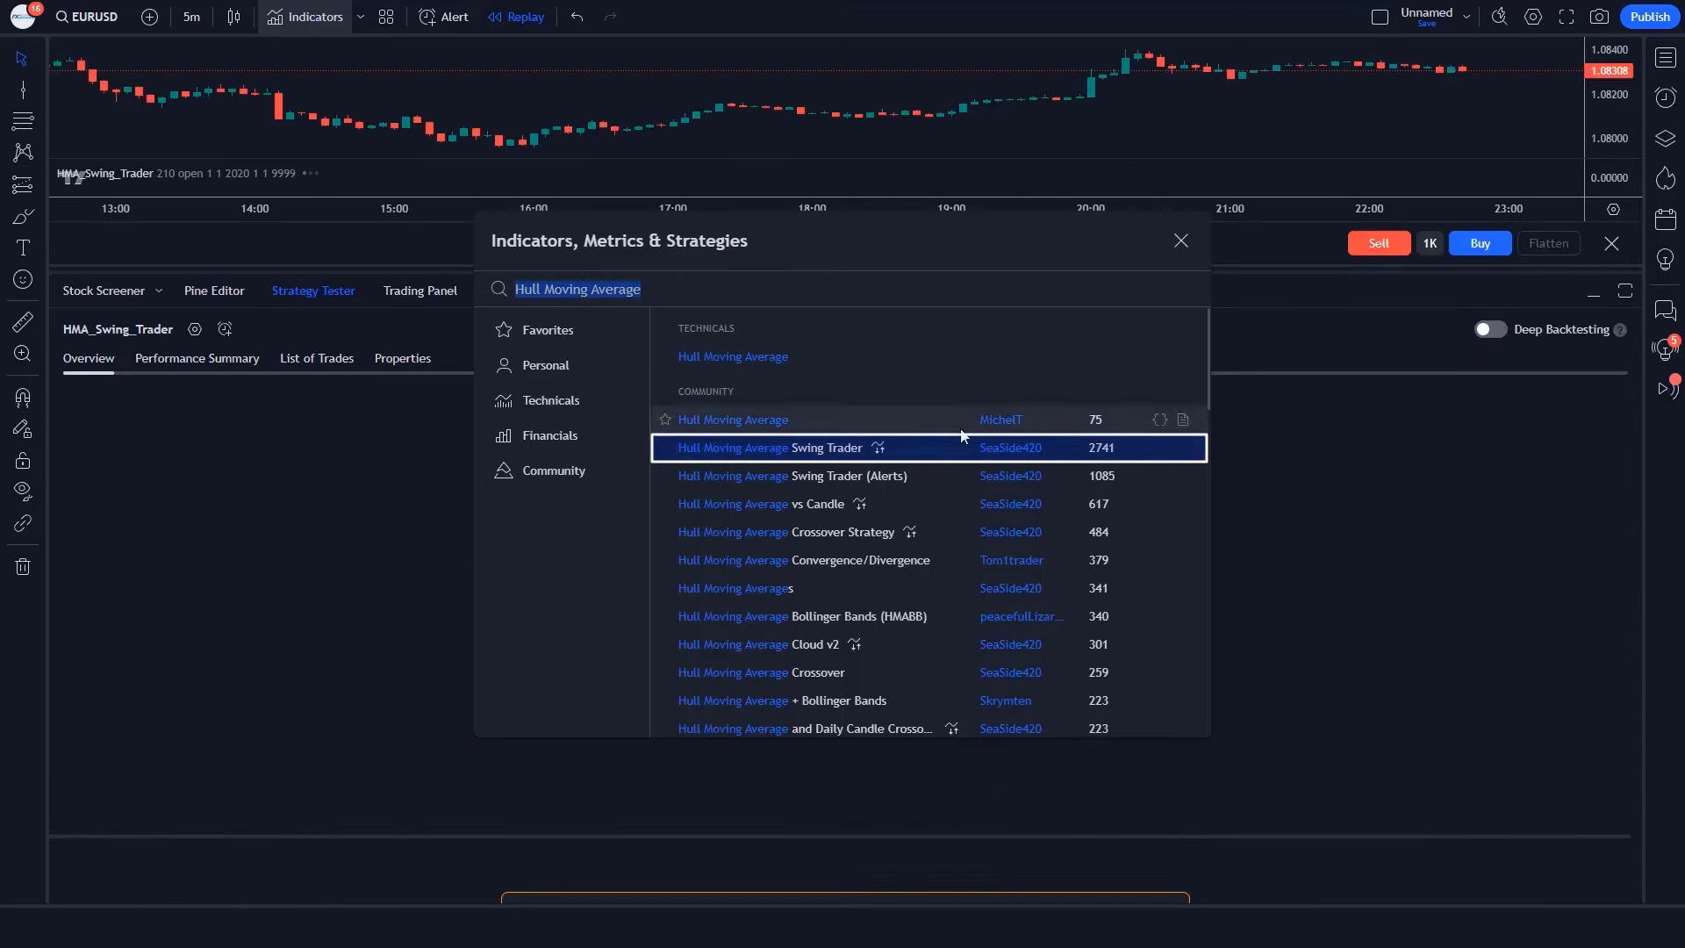
click(1182, 241)
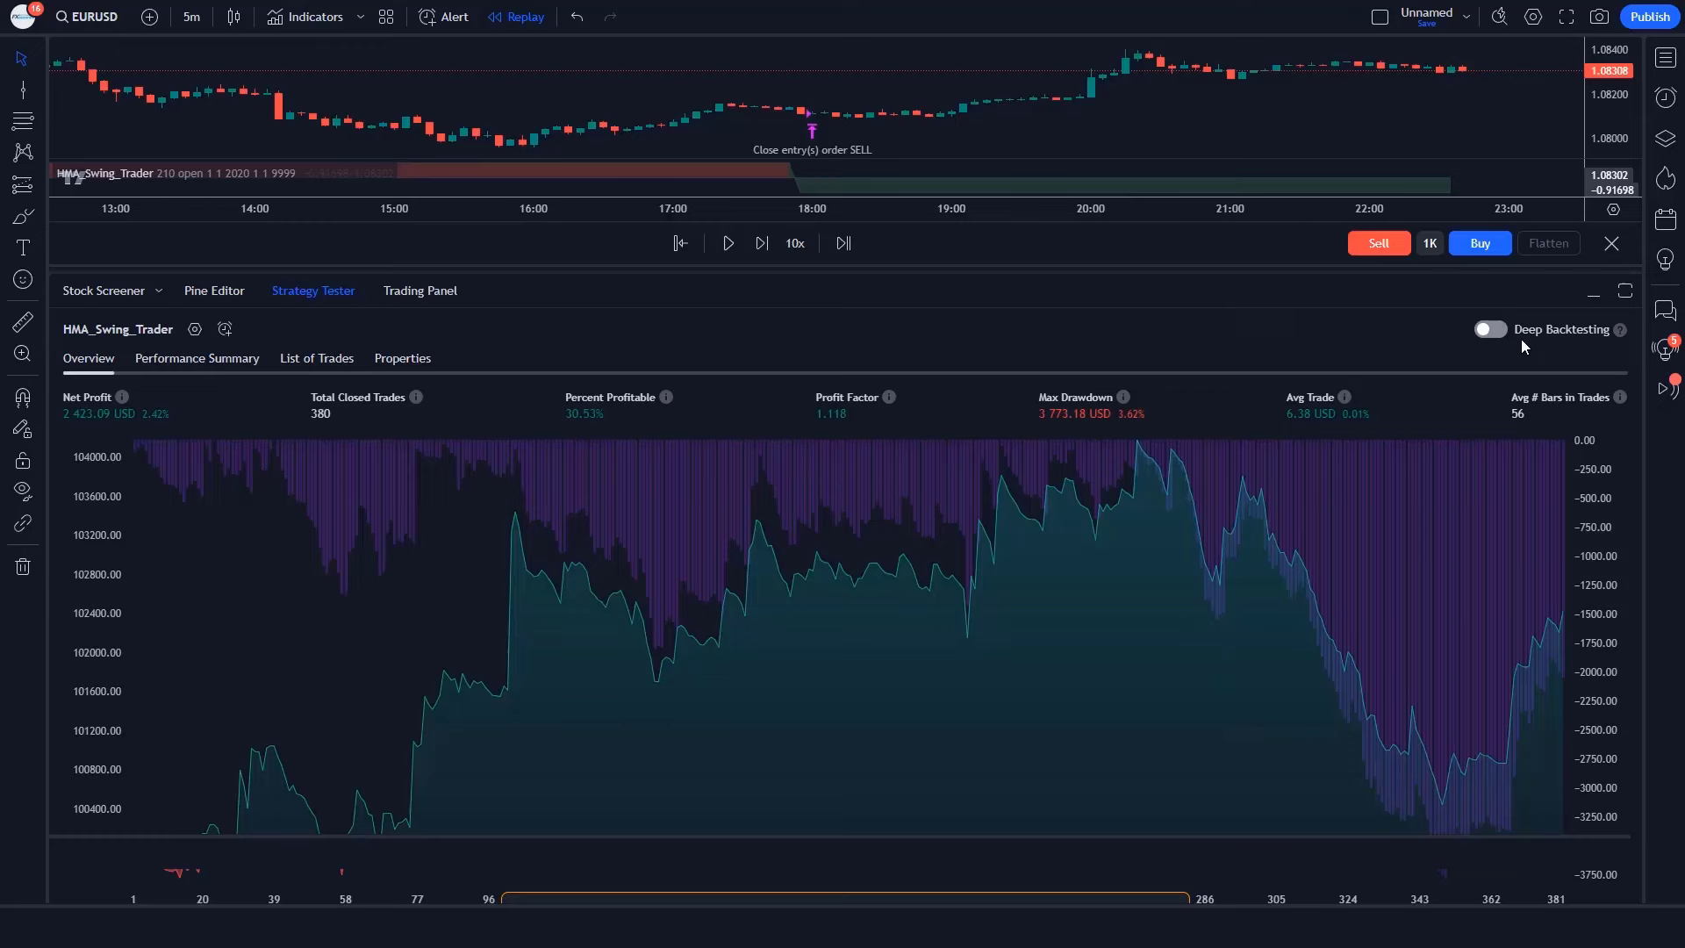
- Collapse the Strategy Tester and hide the HMA_Swing_Trader trade markers in its Style settings
click(1597, 299)
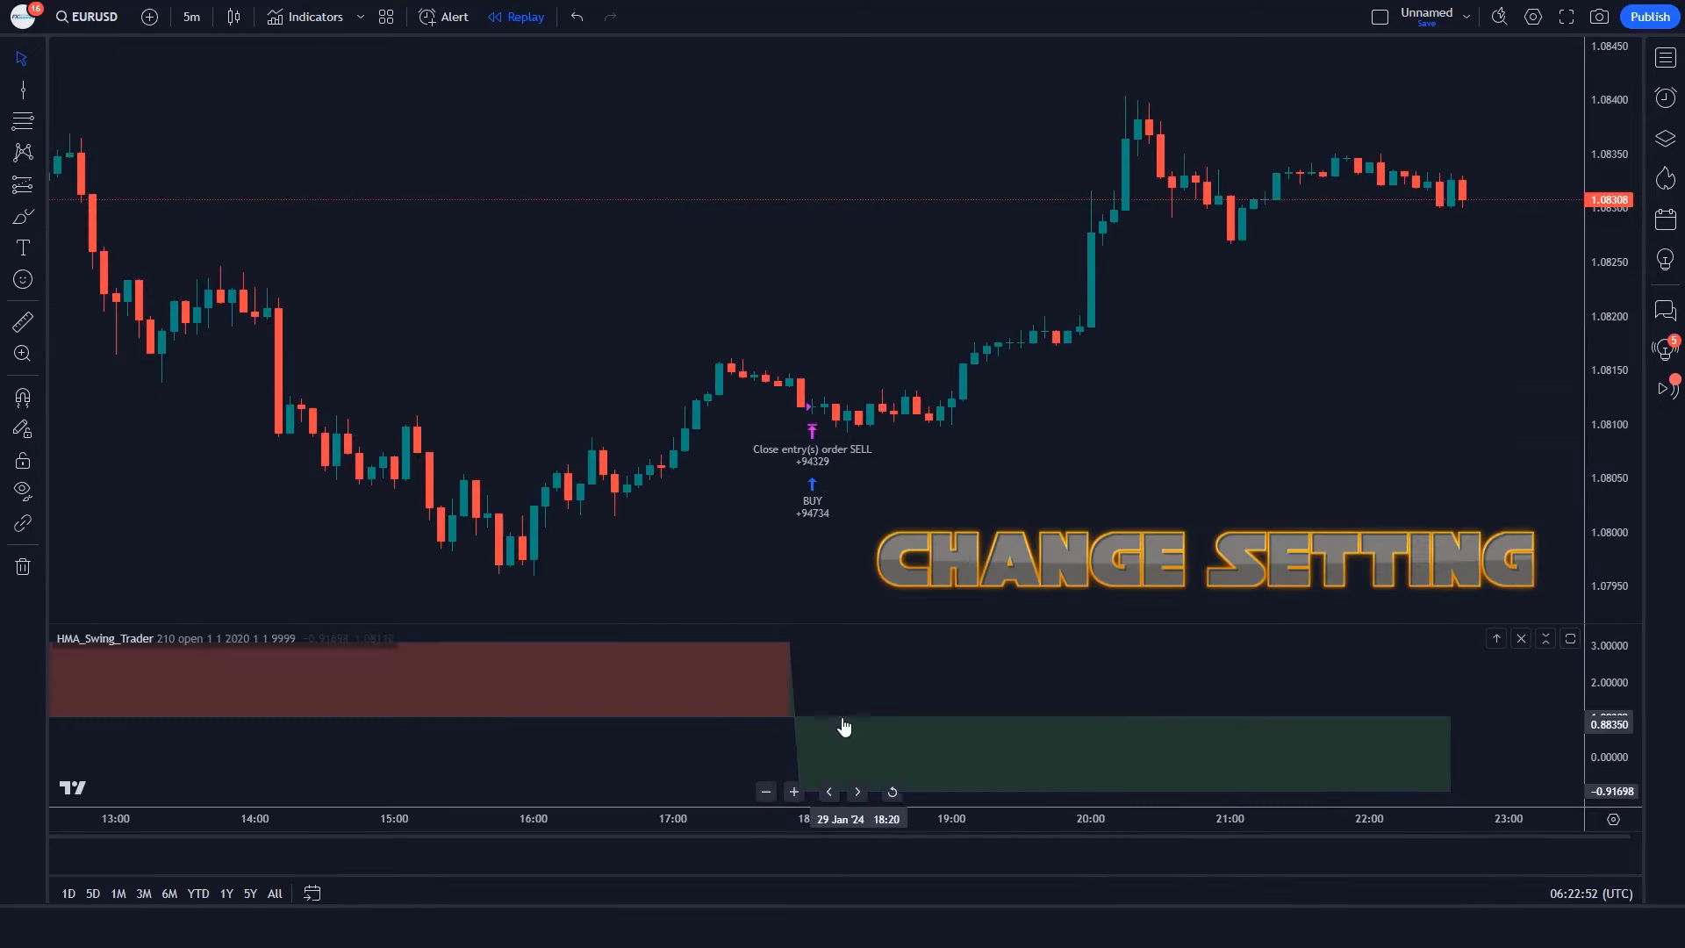
double_click(813, 723)
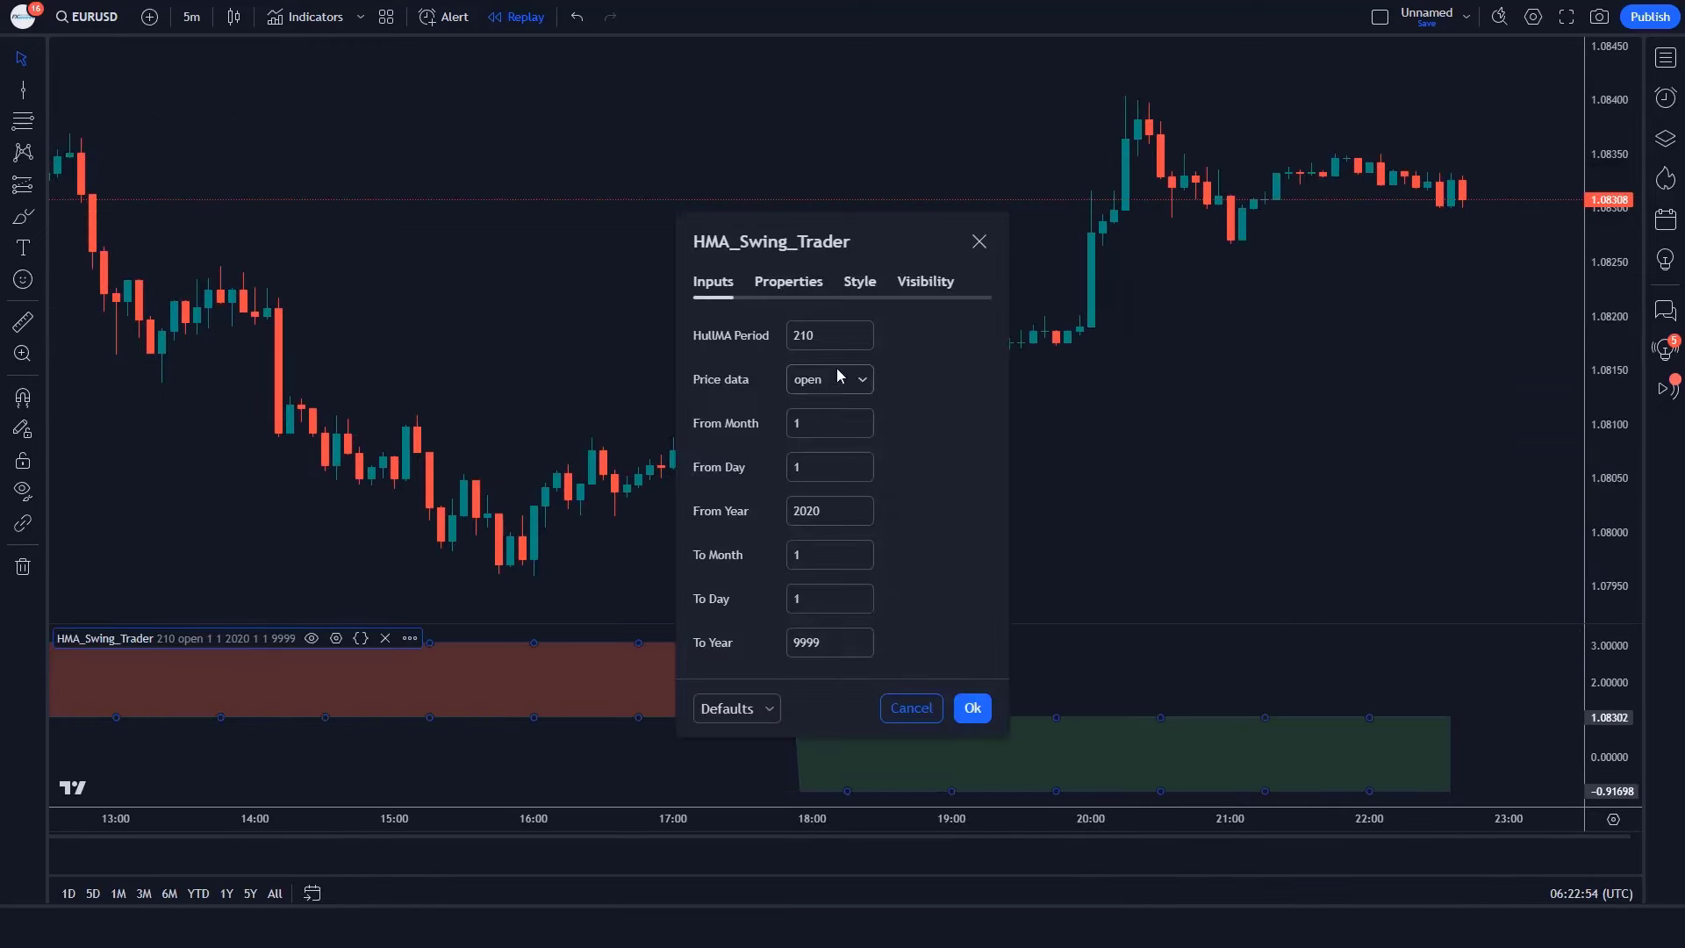
click(861, 282)
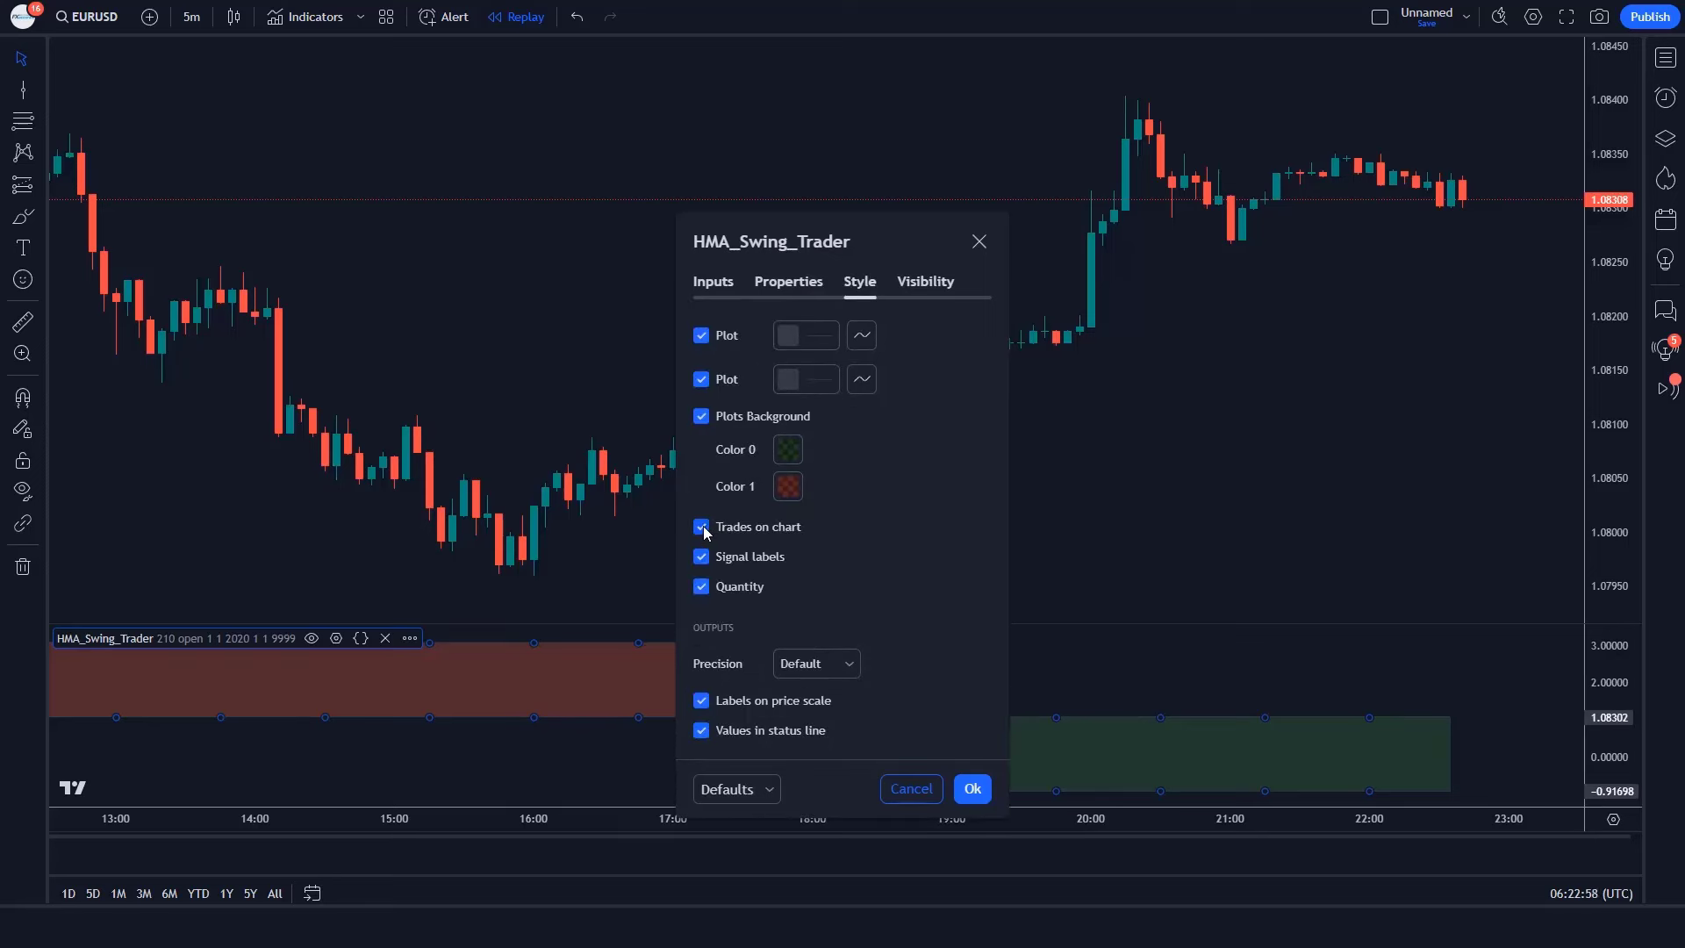
click(970, 789)
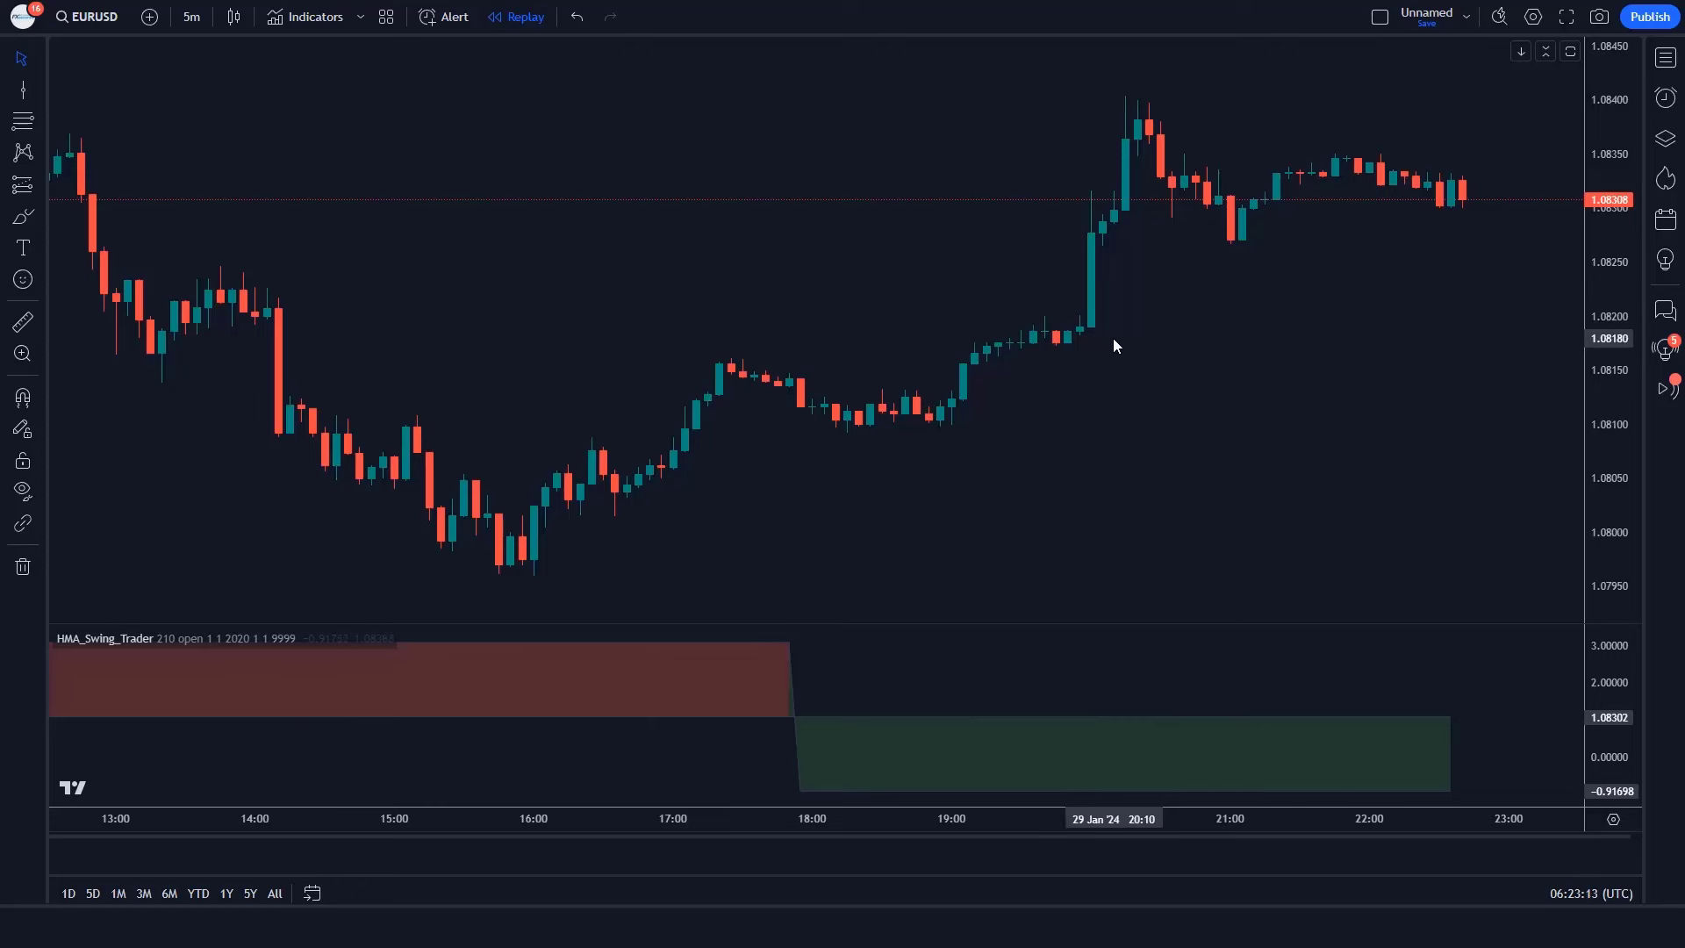
click(318, 18)
- Add the Hull MA Scanner / Screener Label indicator to the chart
text(Hull MA Scanner)
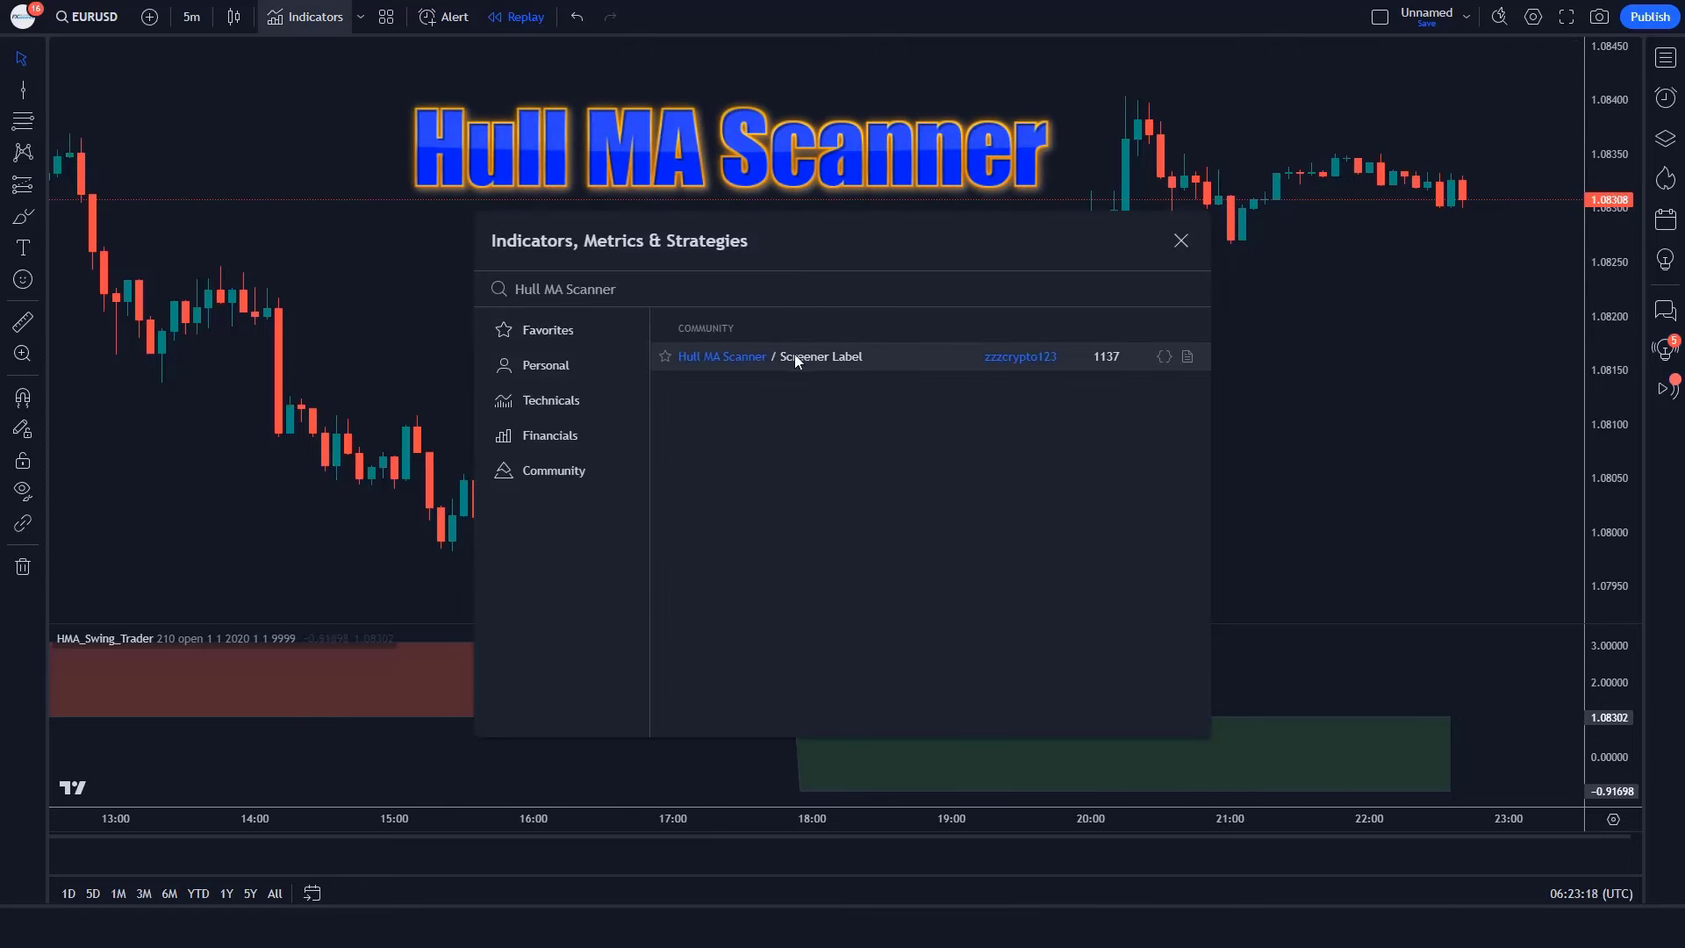
click(850, 354)
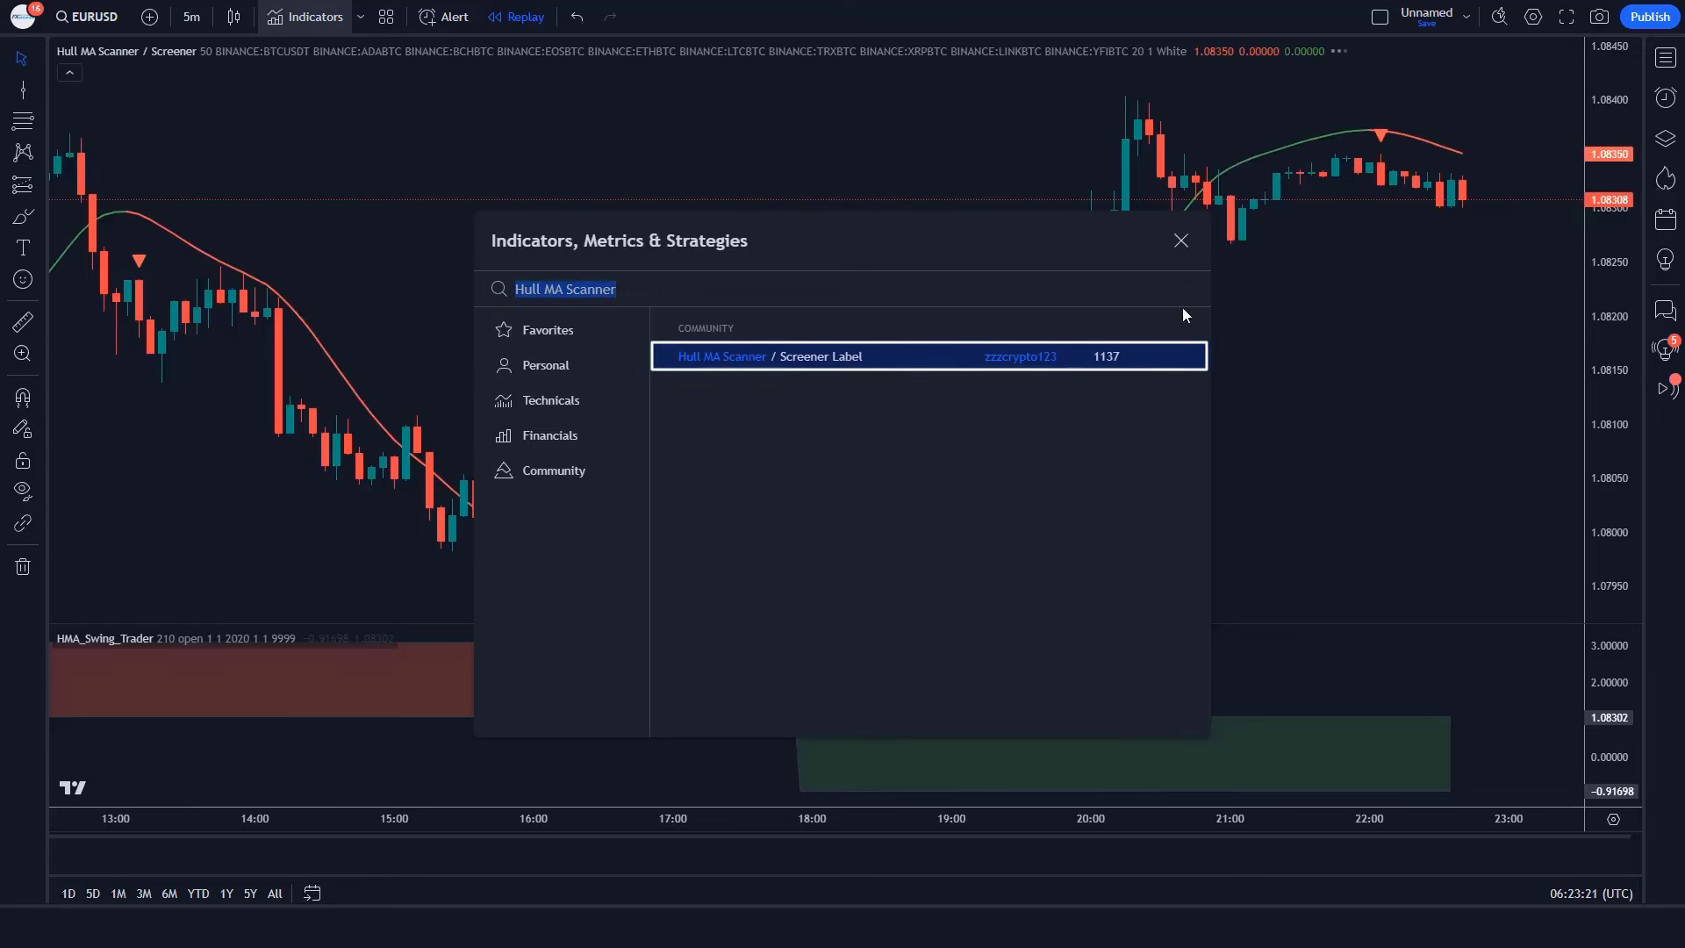
click(1181, 239)
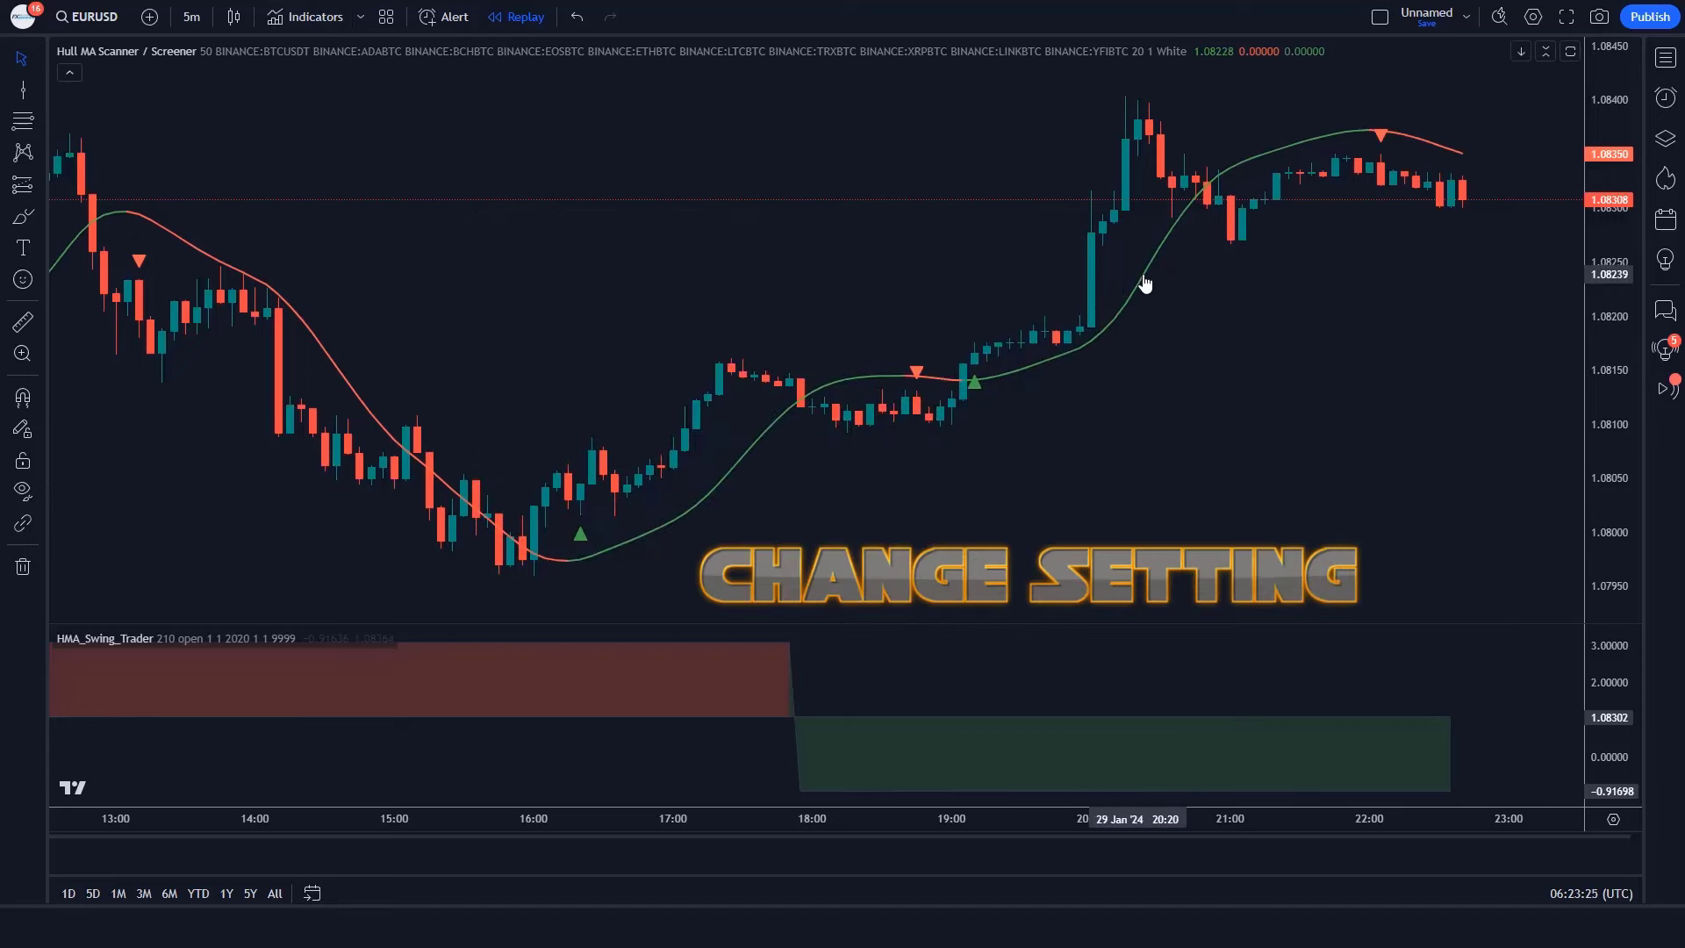
- Set the Hull MA Scanner's Period input to 190
double_click(1140, 274)
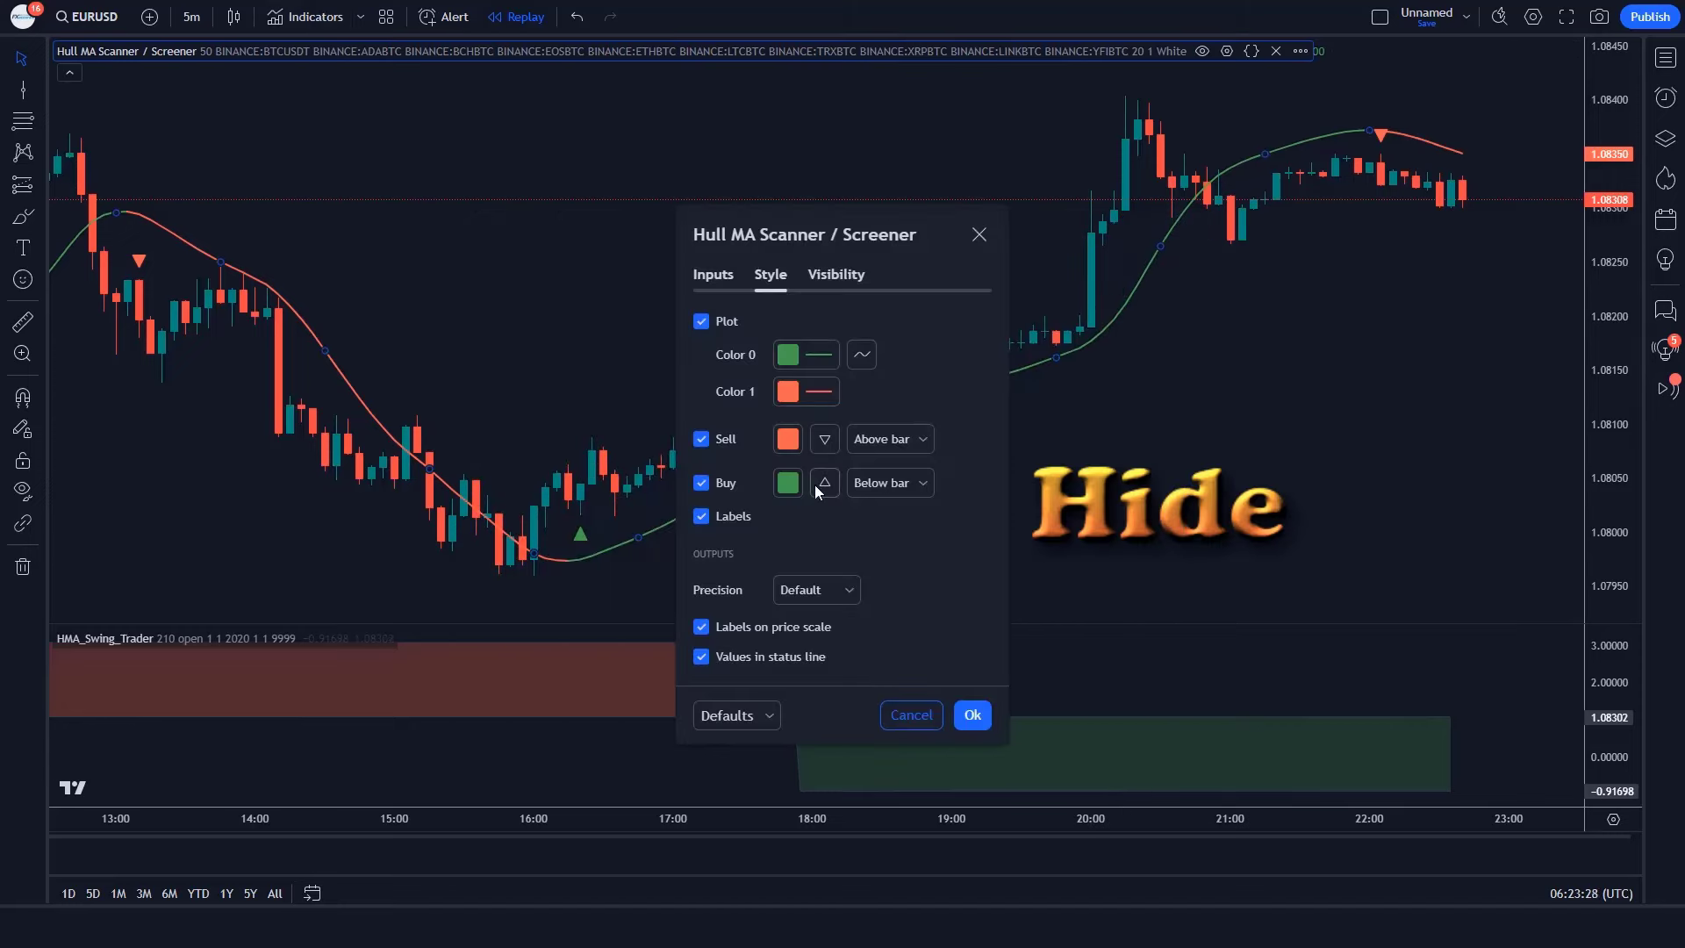
click(714, 275)
drag(893, 187, 904, 88)
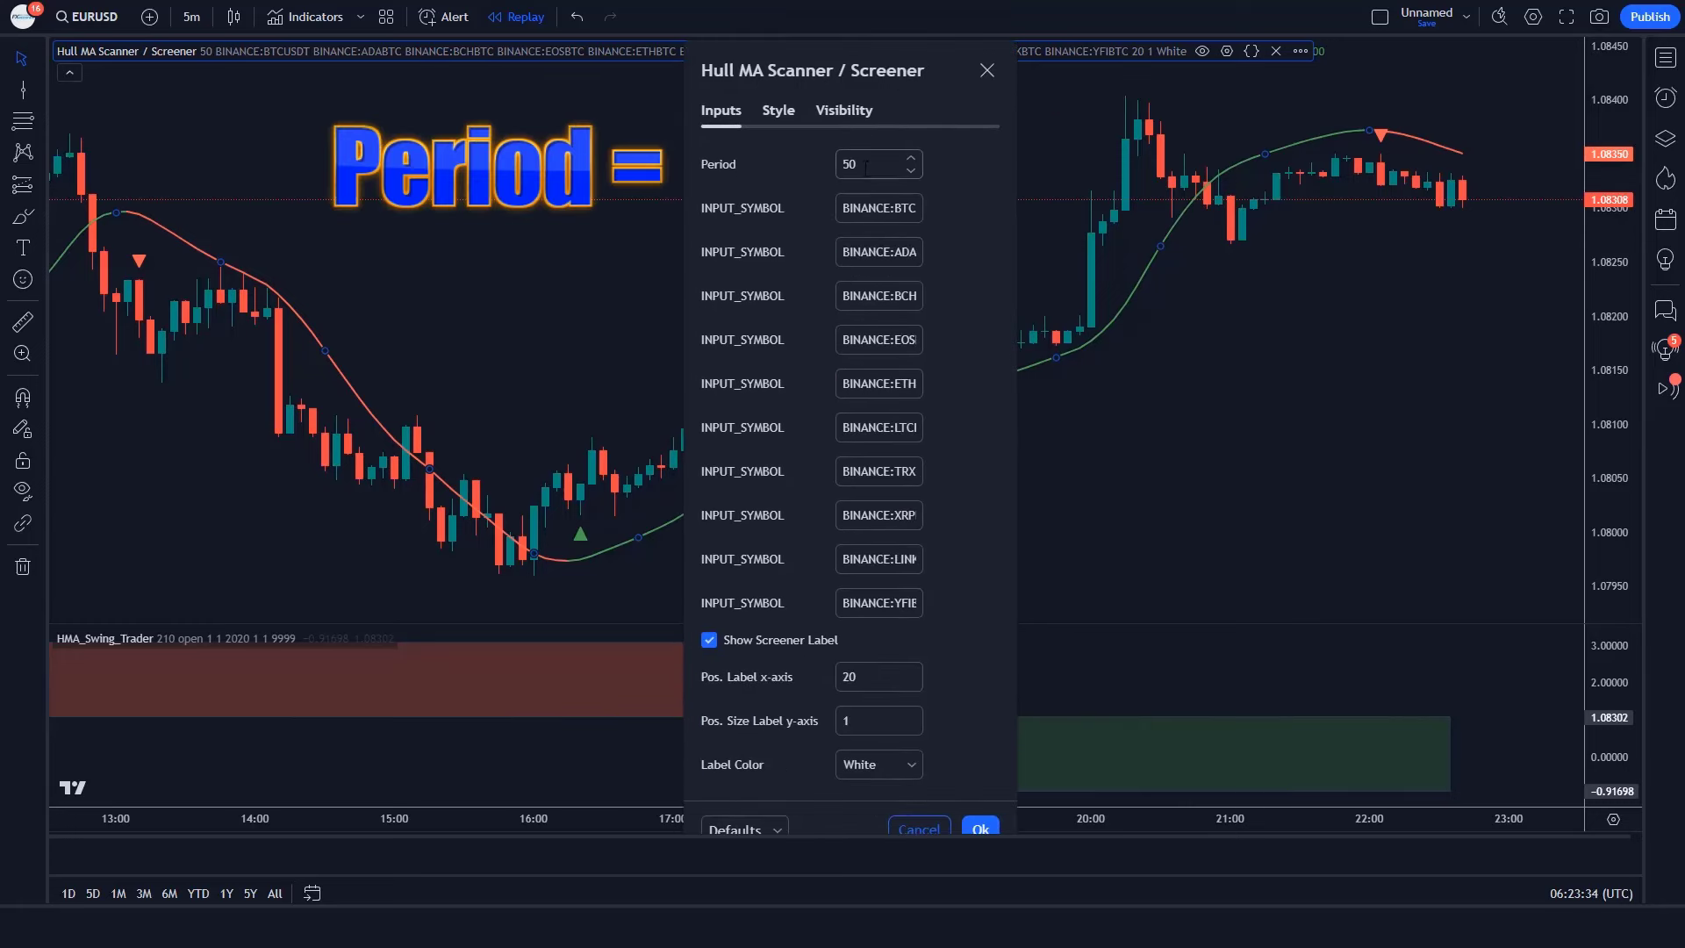
click(813, 160)
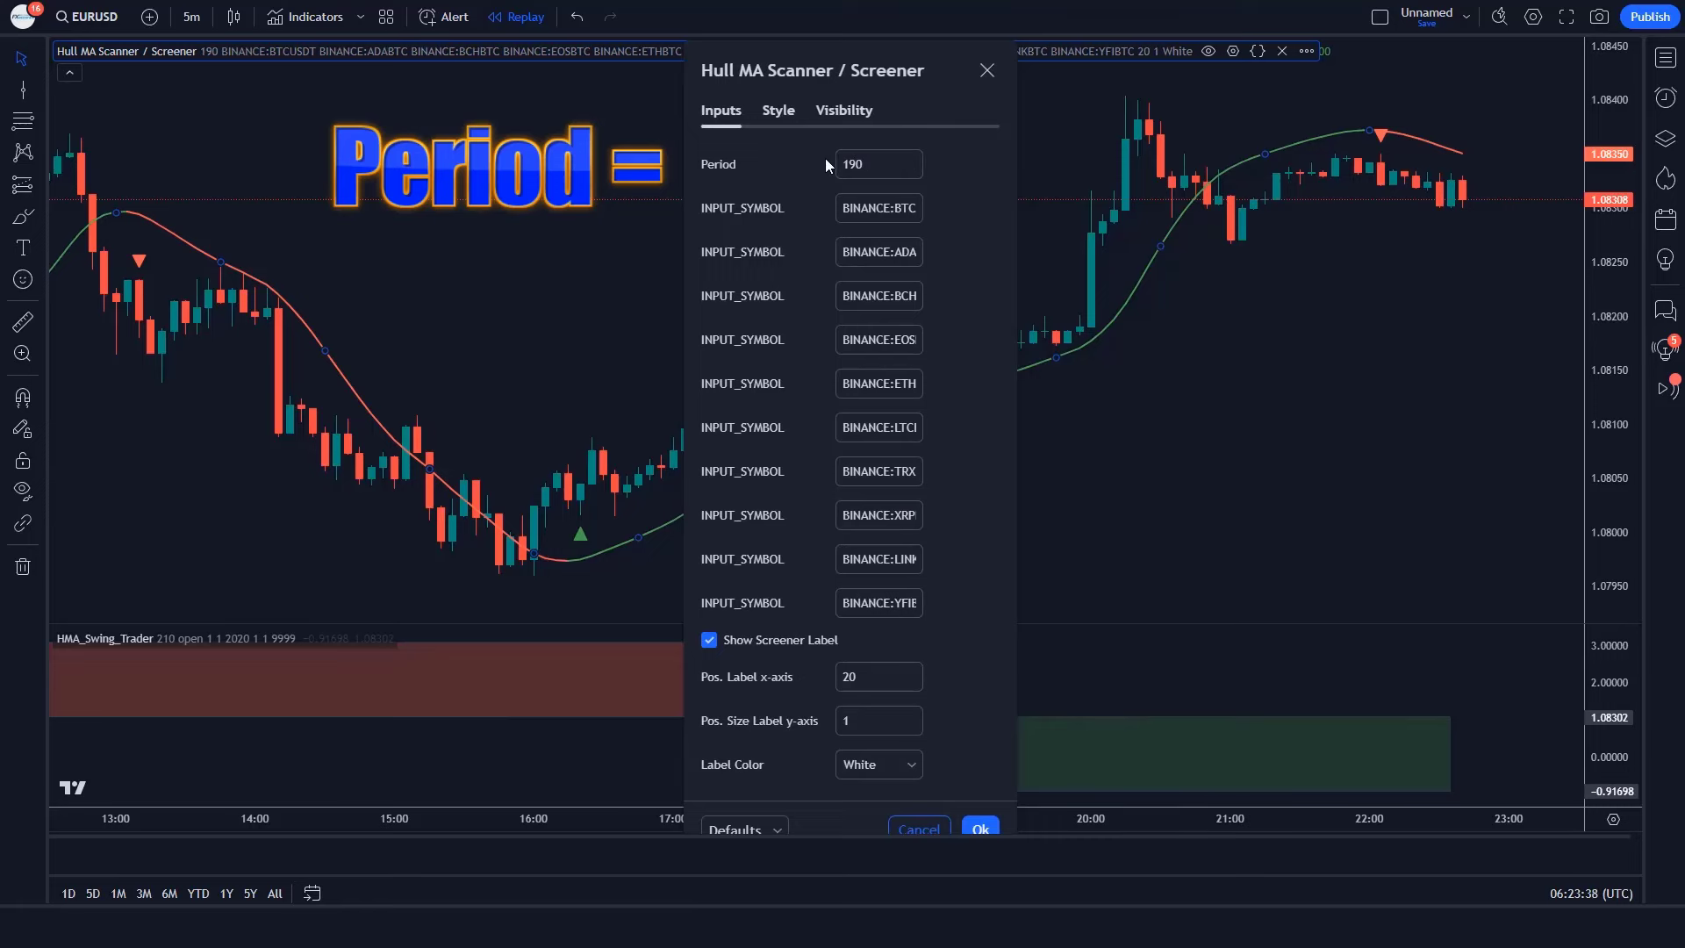
click(982, 829)
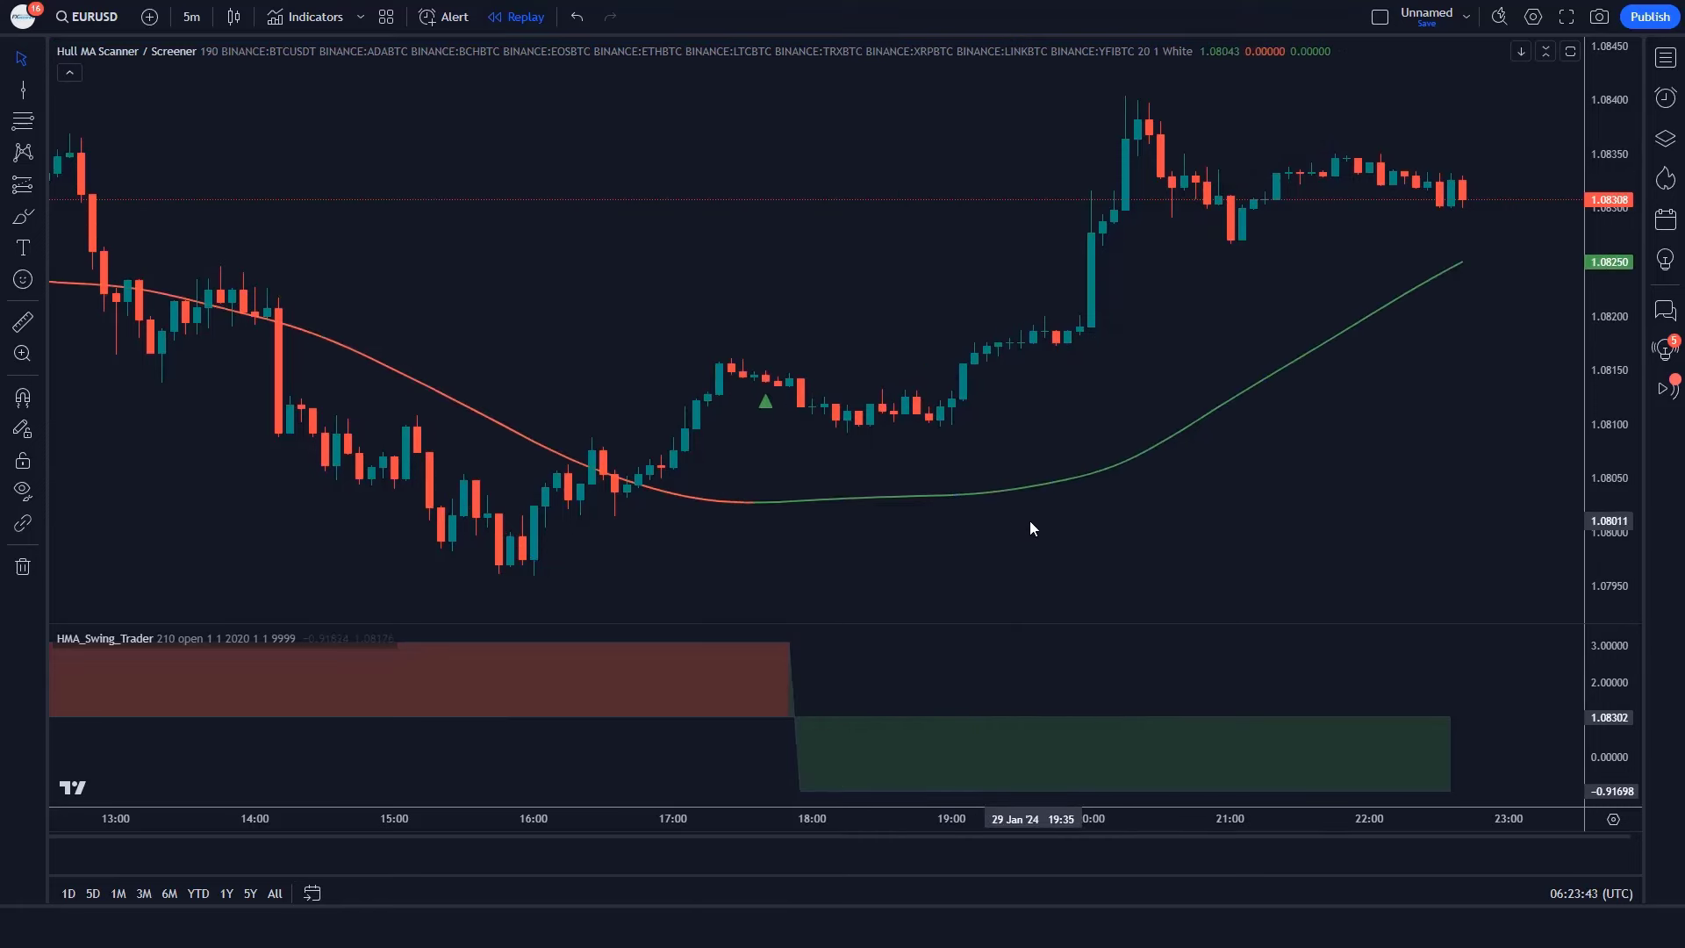
- Search for 'Hull Trend' and add the HMA Trend indicator to the chart
click(312, 17)
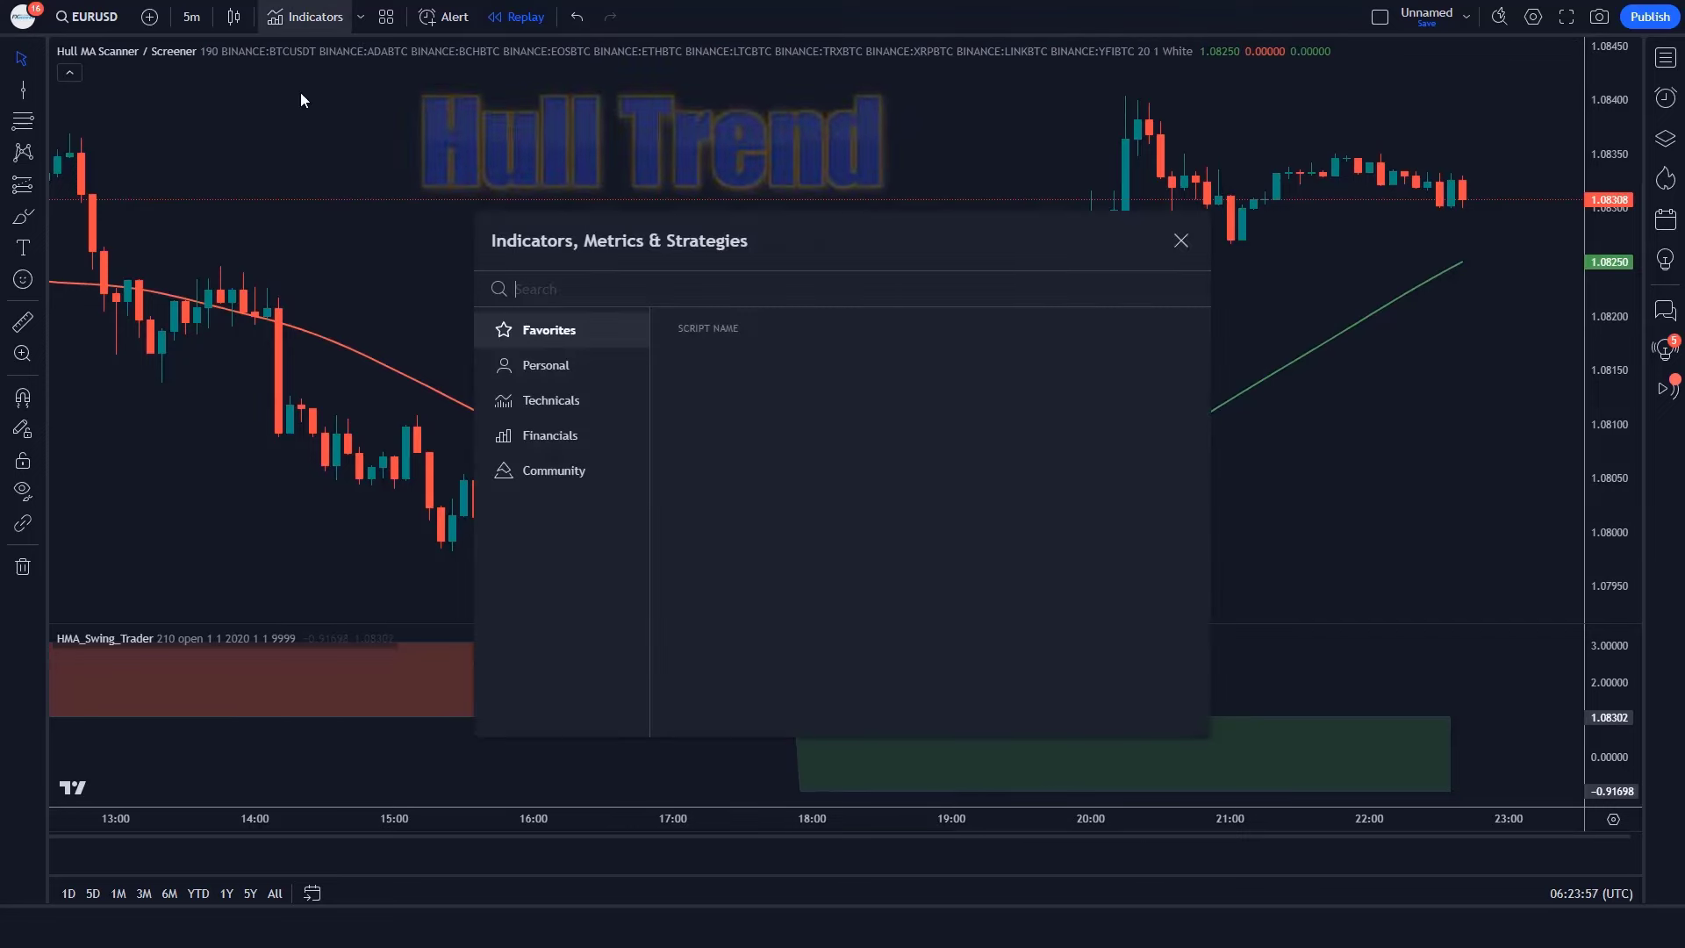
text(Hull Trend)
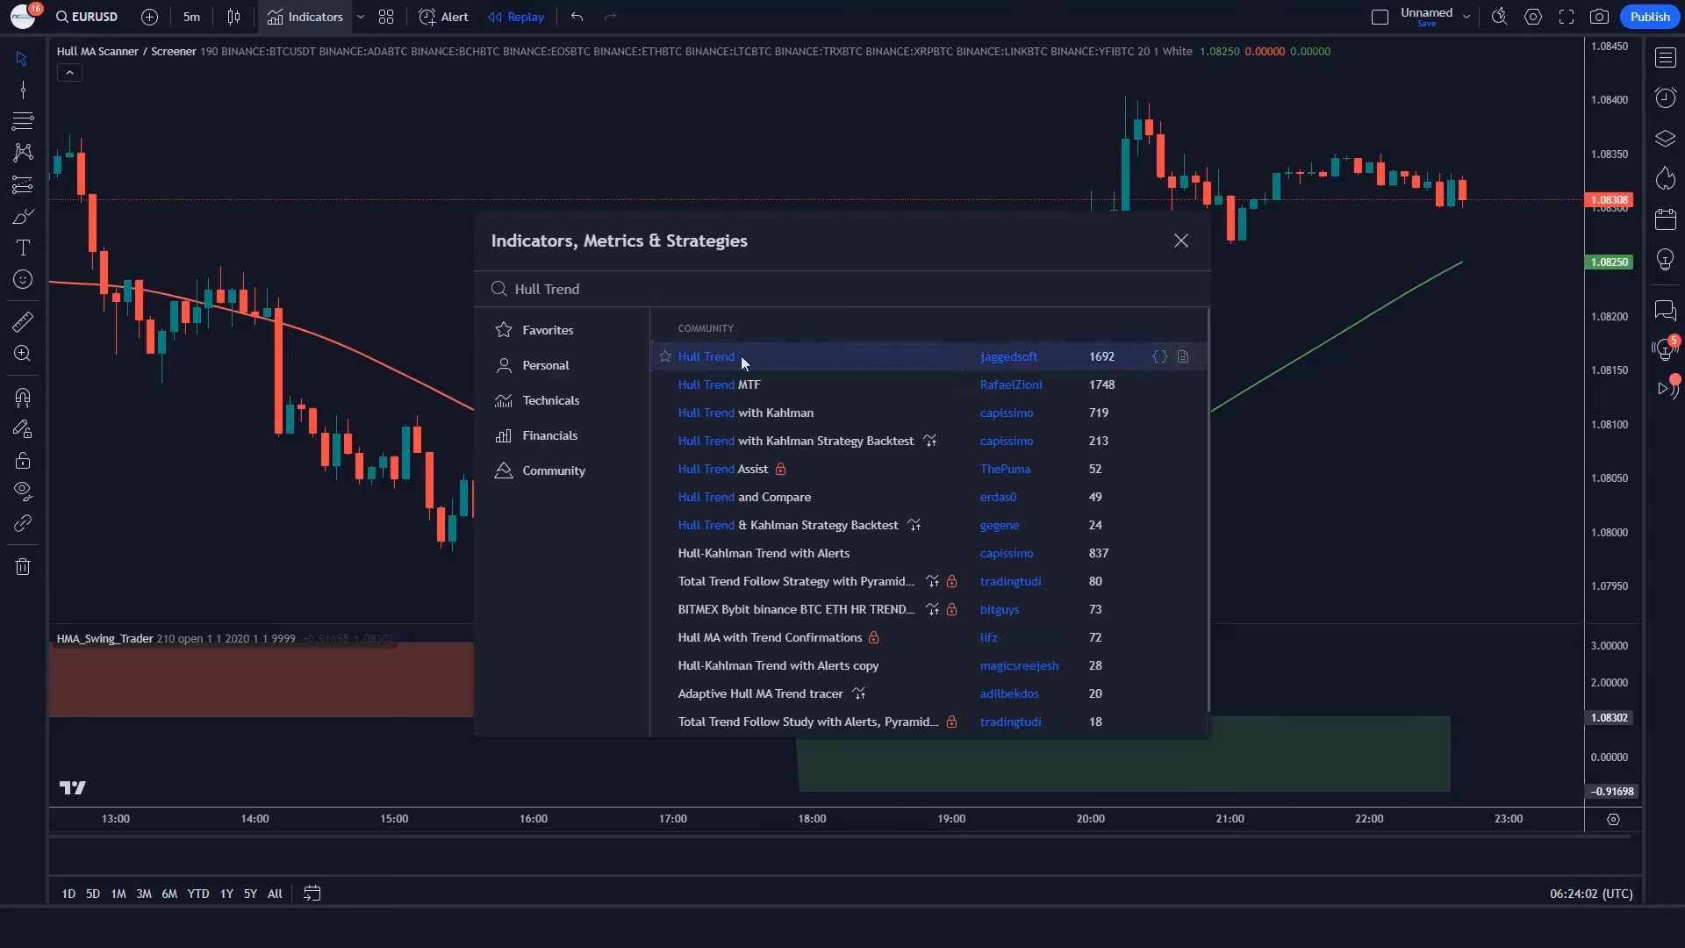
key(Down)
click(788, 356)
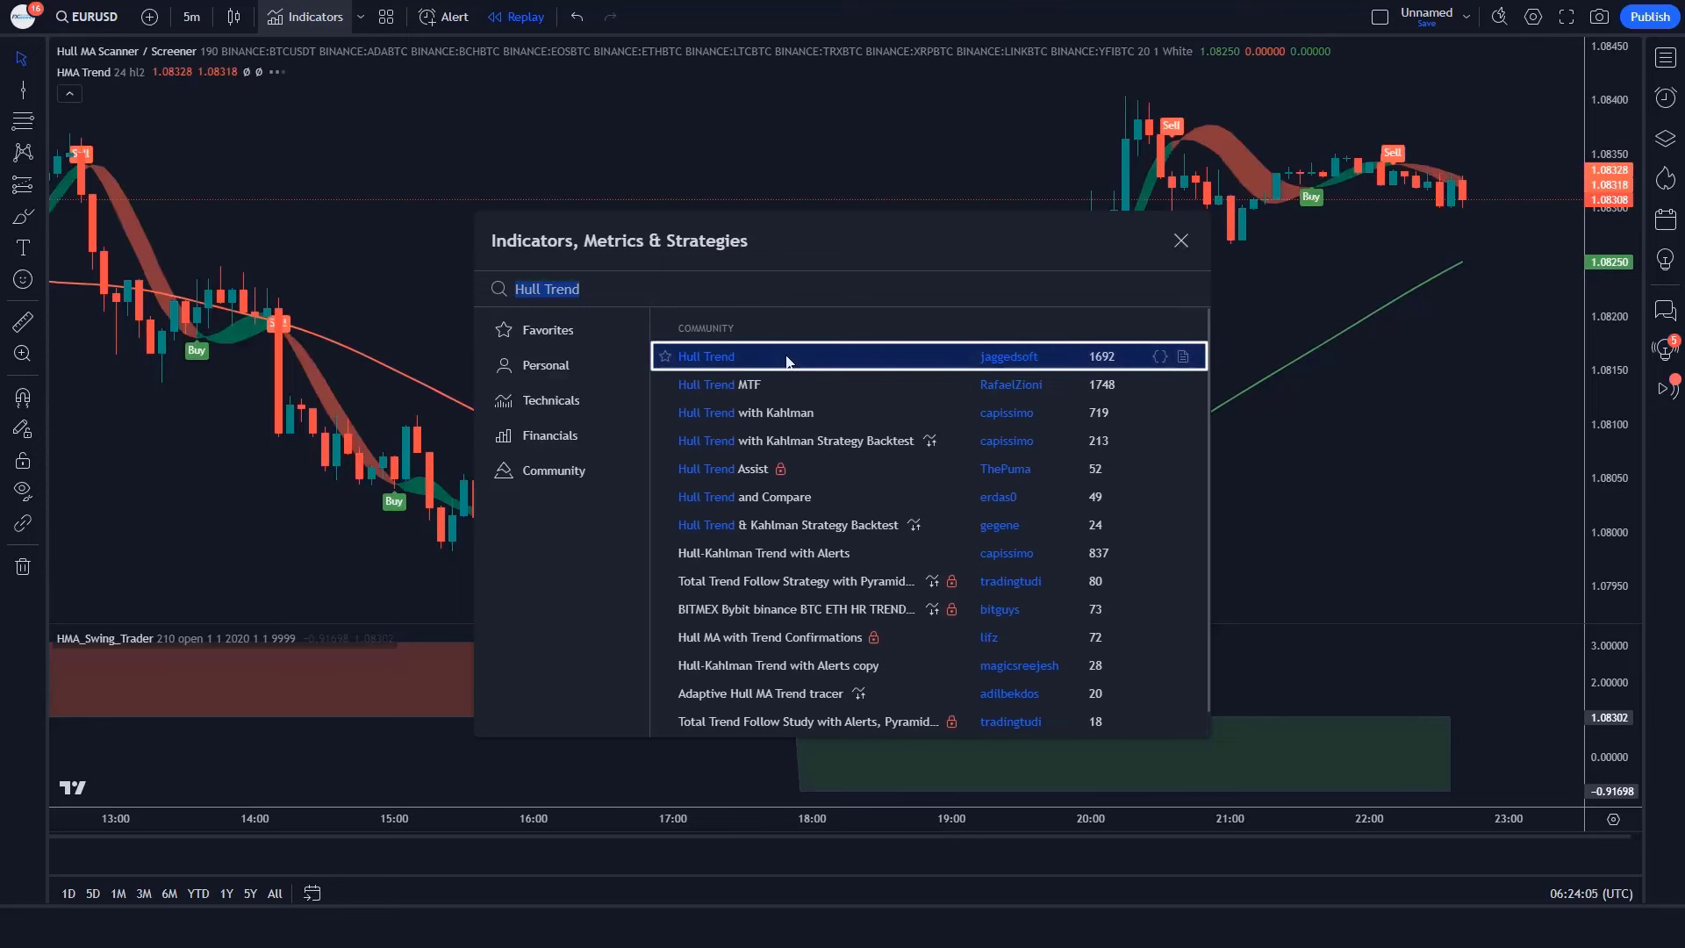
click(1180, 241)
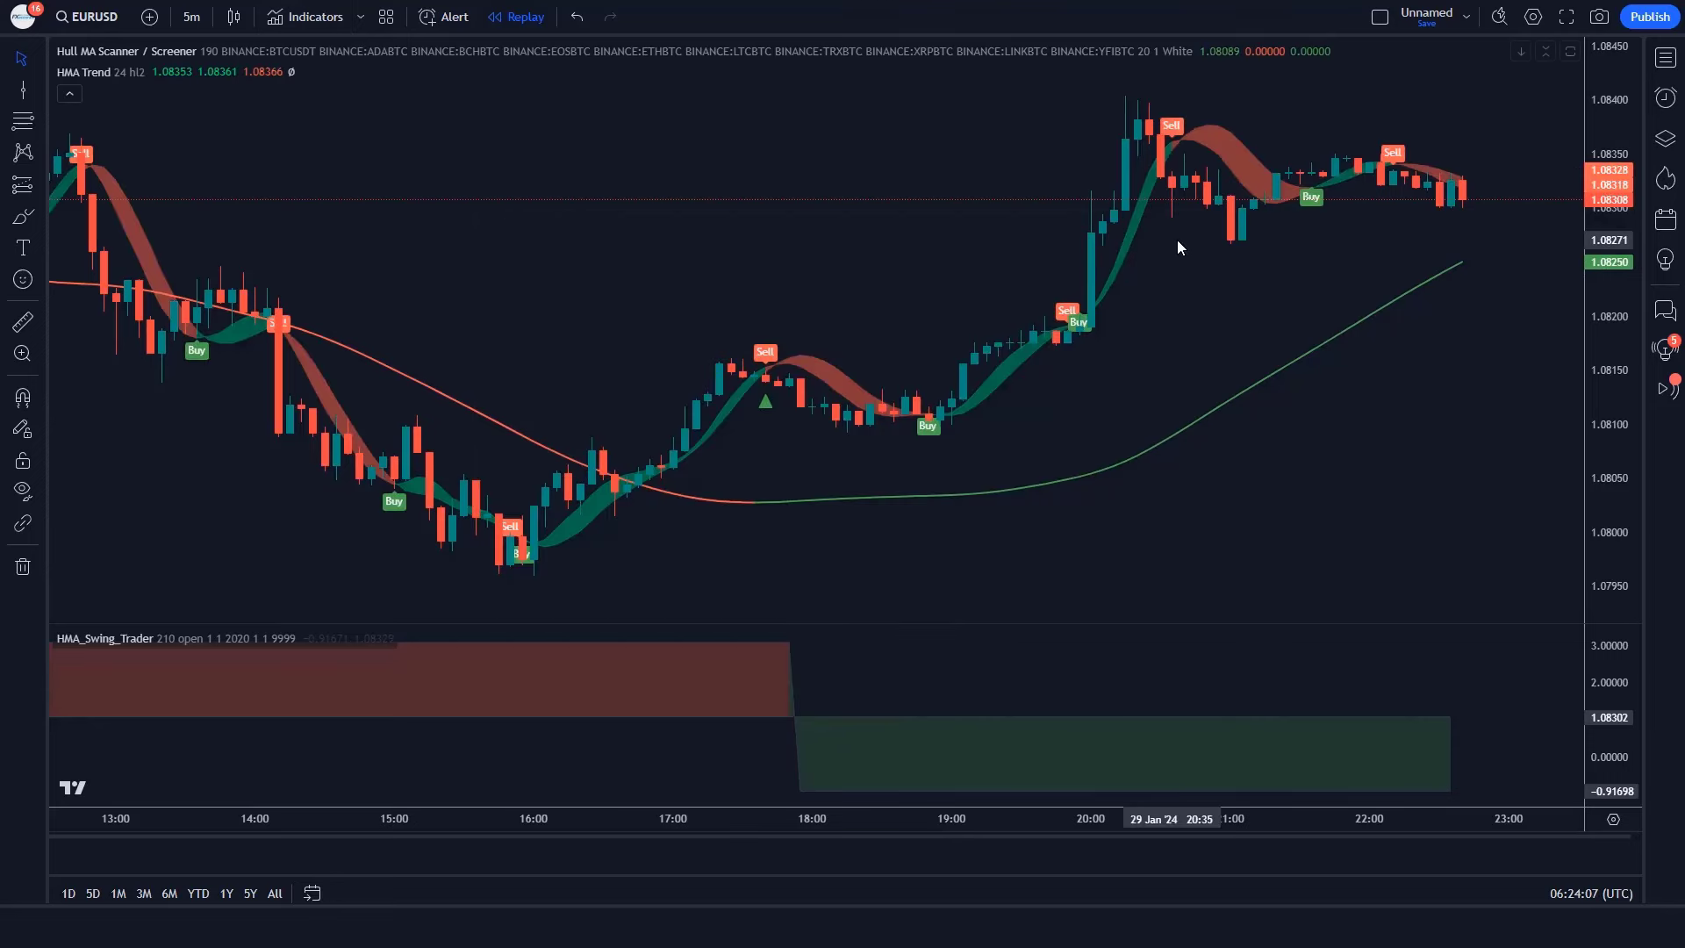
- Uncheck the HMA Trend indicator's Buy and Sell shapes in its Style settings
double_click(1194, 132)
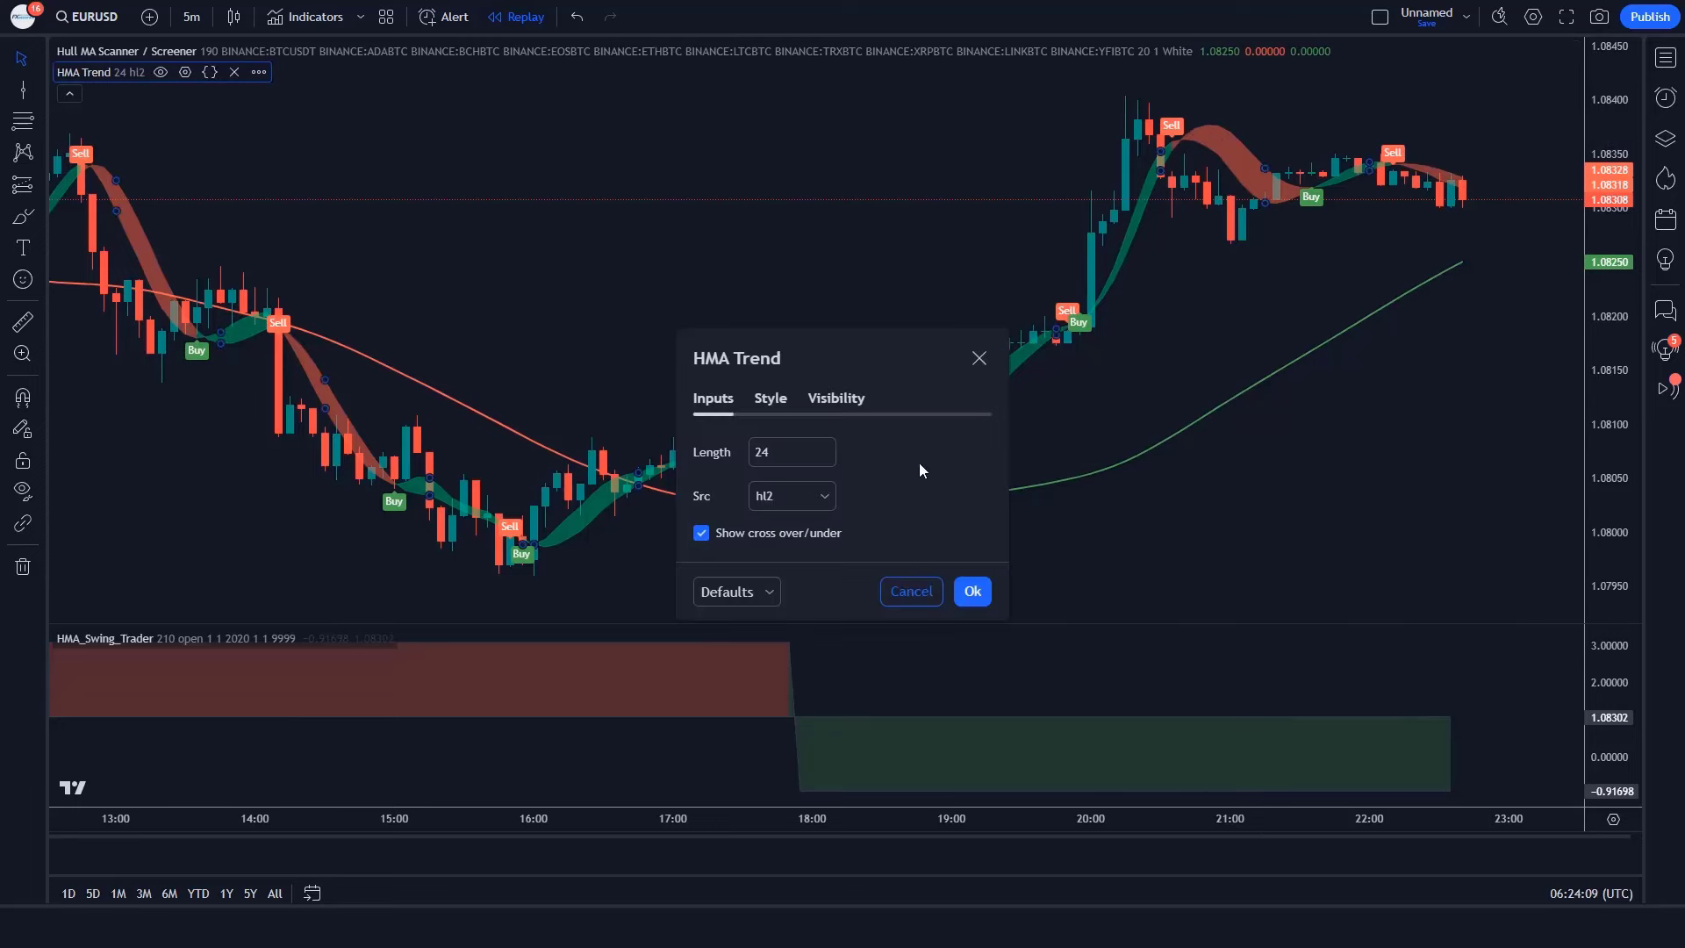
click(769, 392)
drag(878, 258, 879, 105)
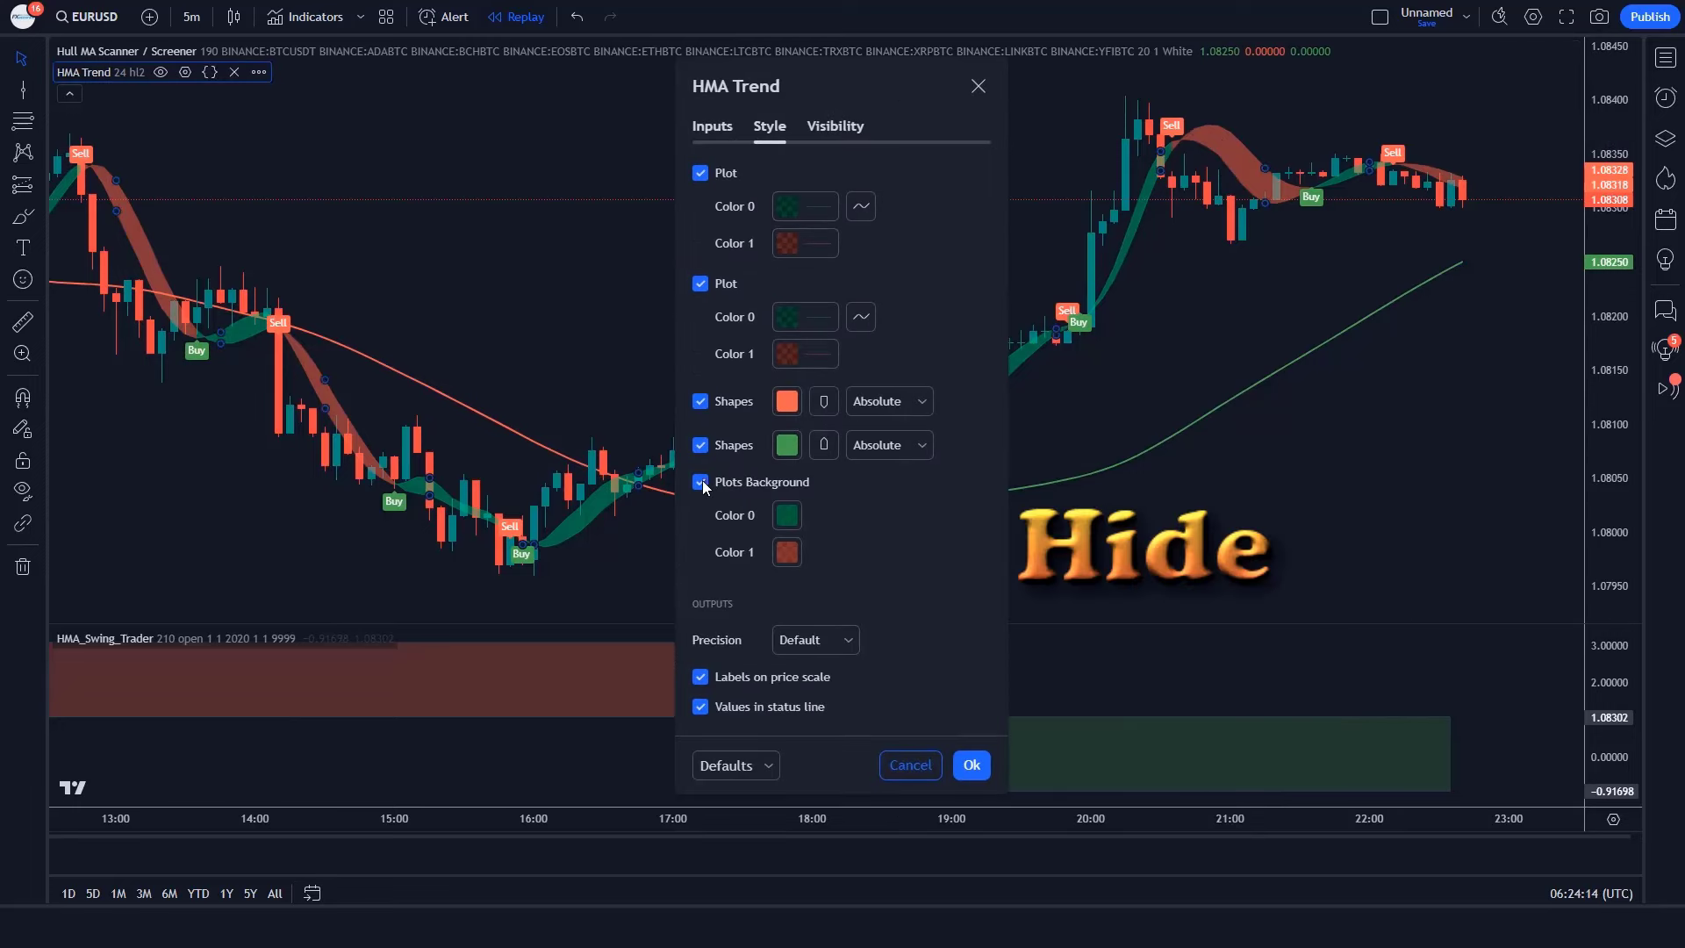
click(699, 401)
click(700, 445)
key(Return)
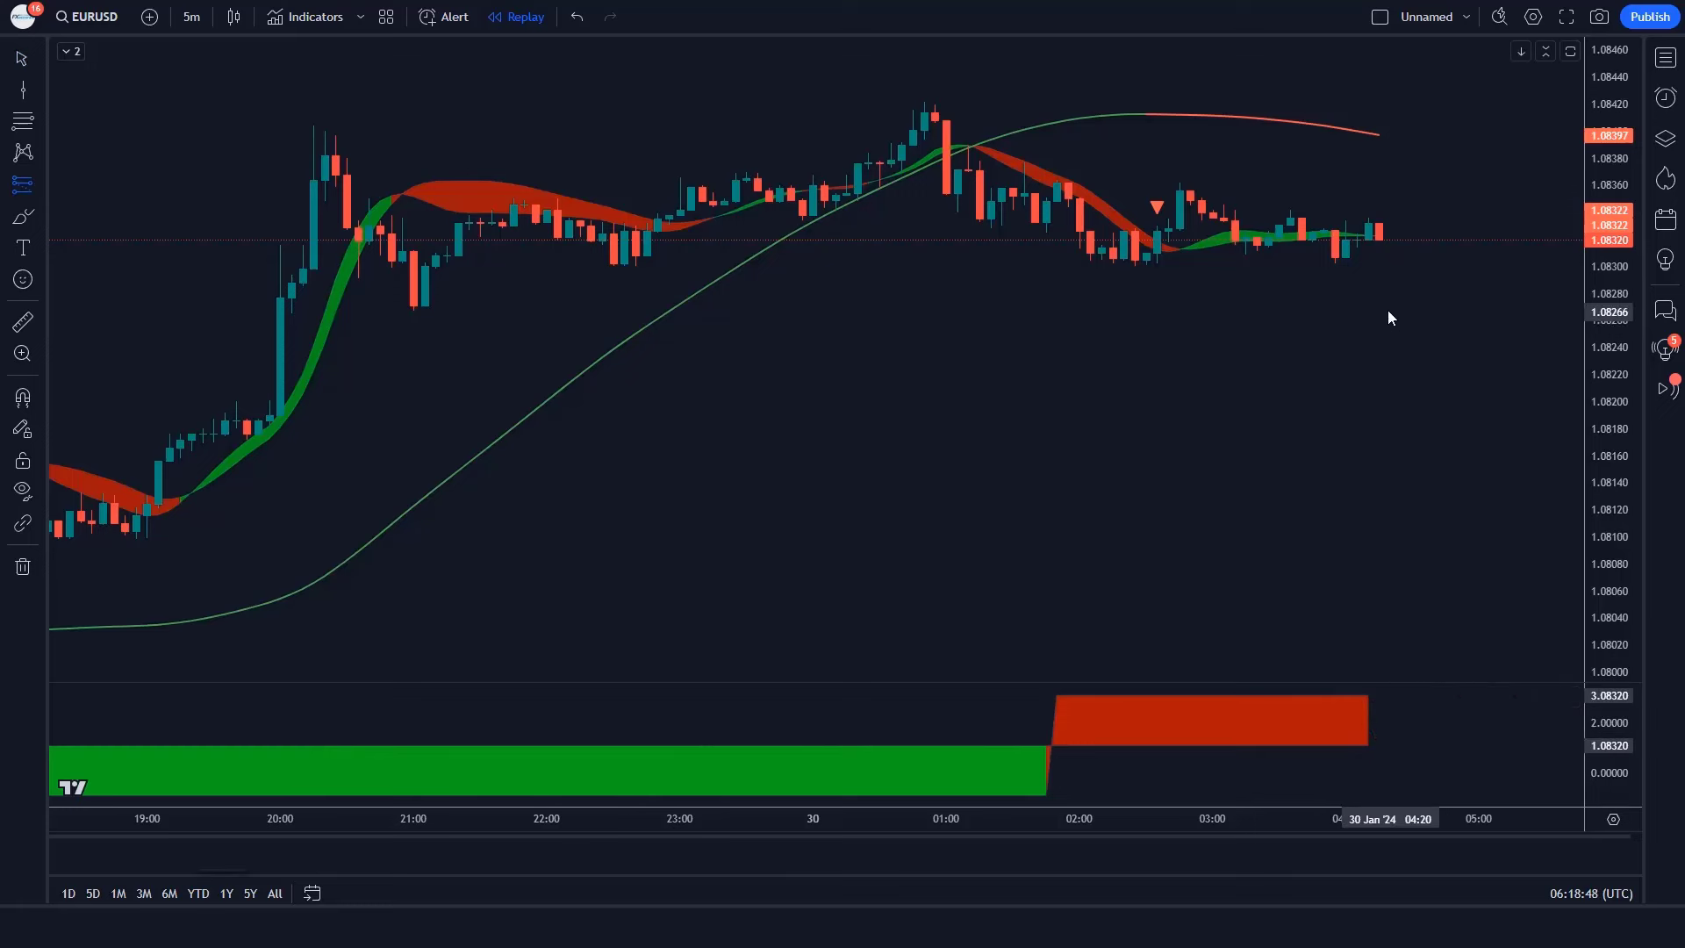
- Place a short position at the last candle with stop 1.08398 and target 1.08198
click(1379, 238)
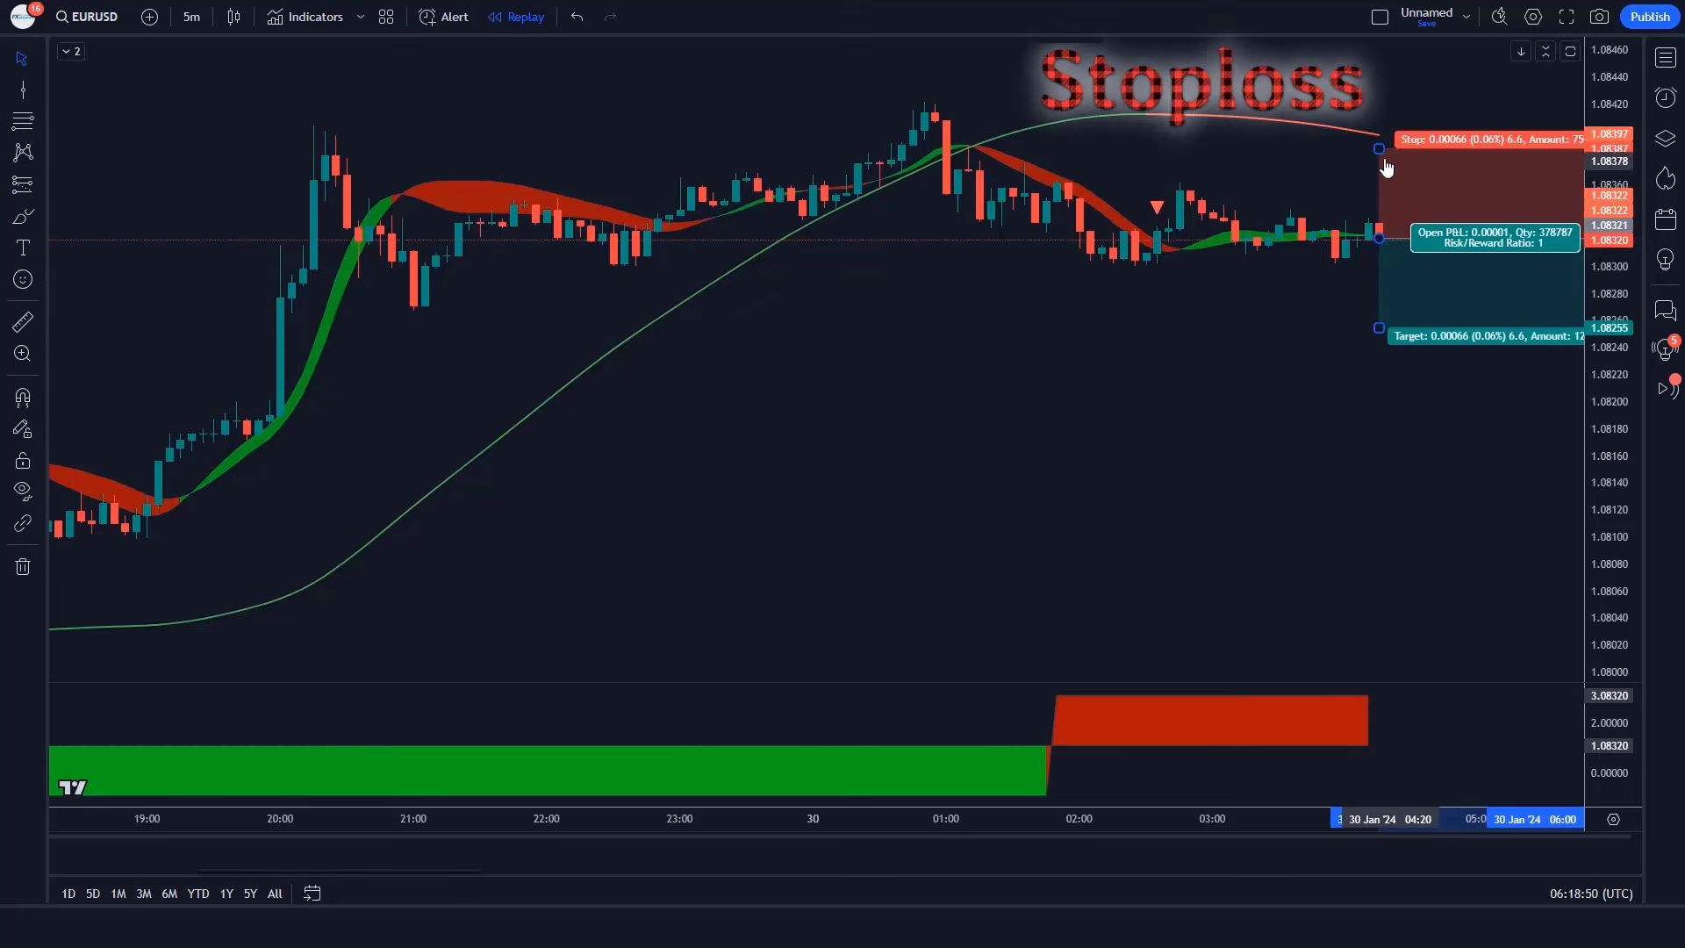
drag(1379, 149, 1398, 136)
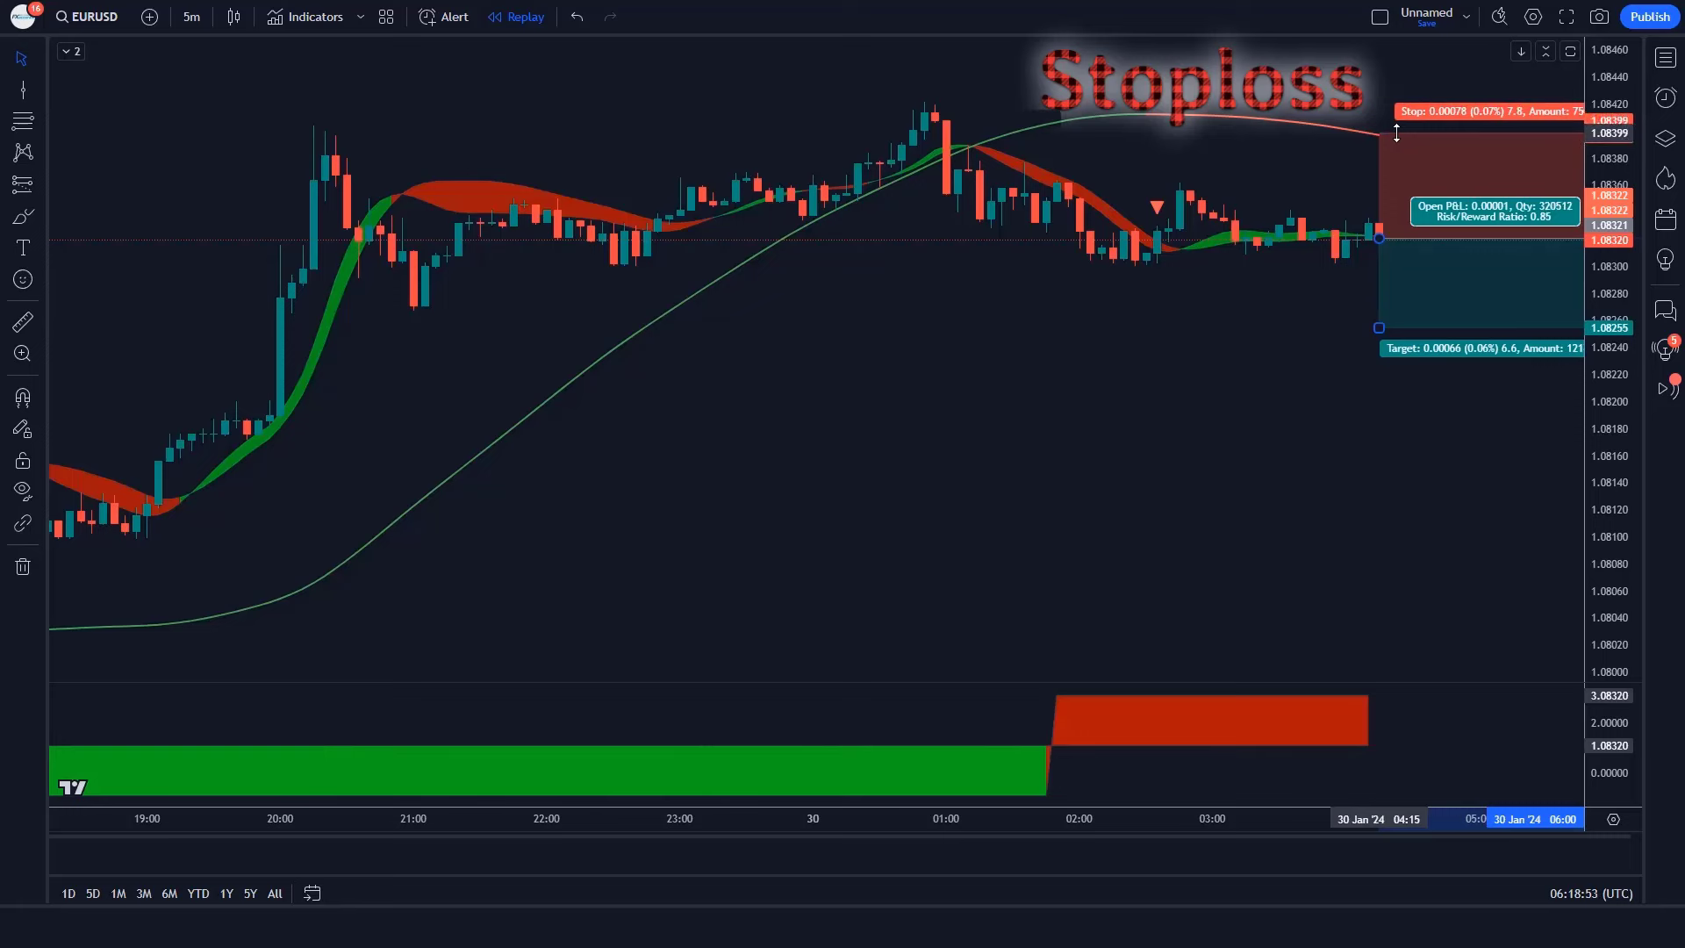
drag(1379, 327, 1393, 396)
click(1298, 408)
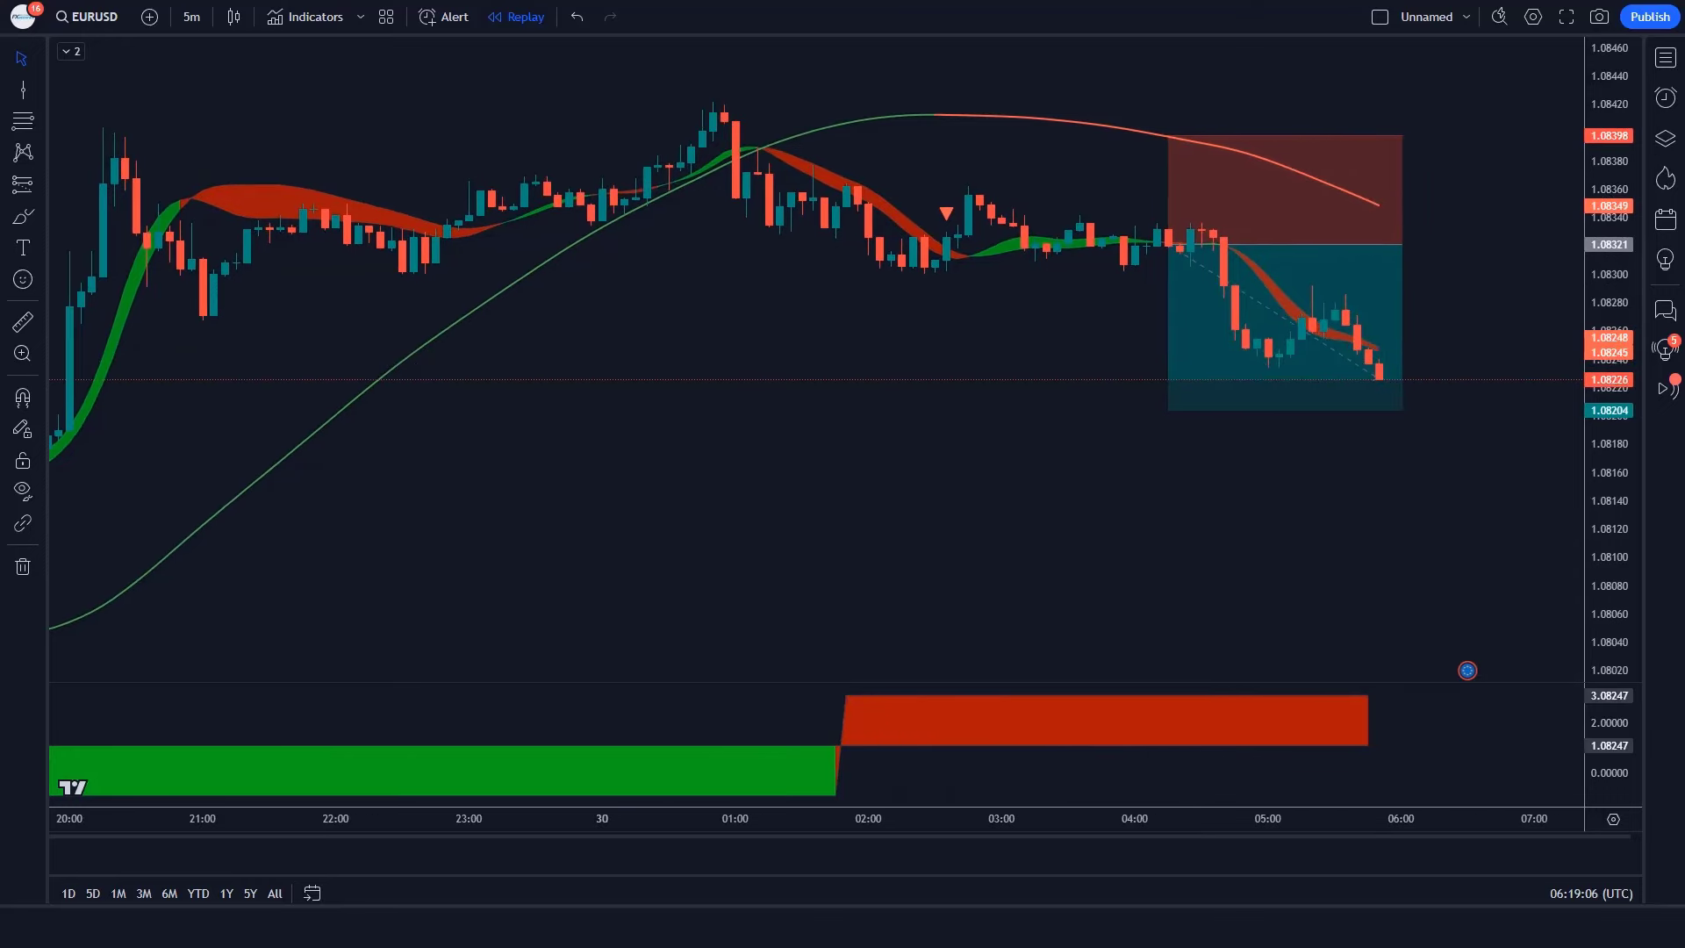
- Extend the short position box to the right edge, then trim it to the latest candle
drag(1380, 247, 1580, 247)
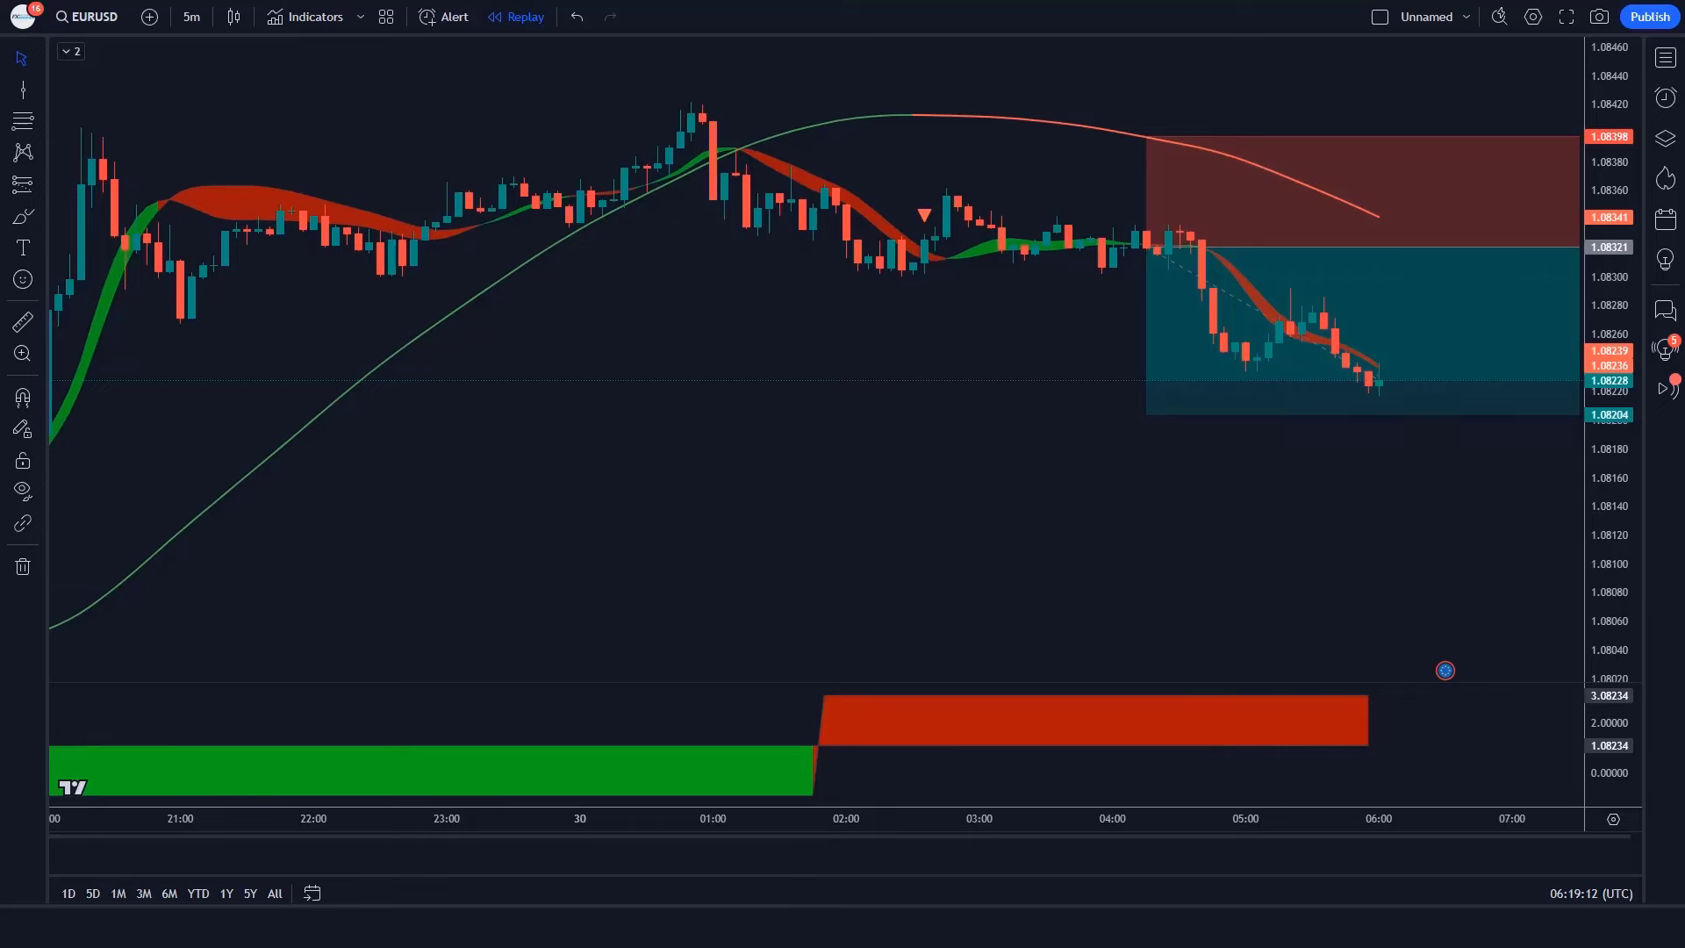
click(1333, 452)
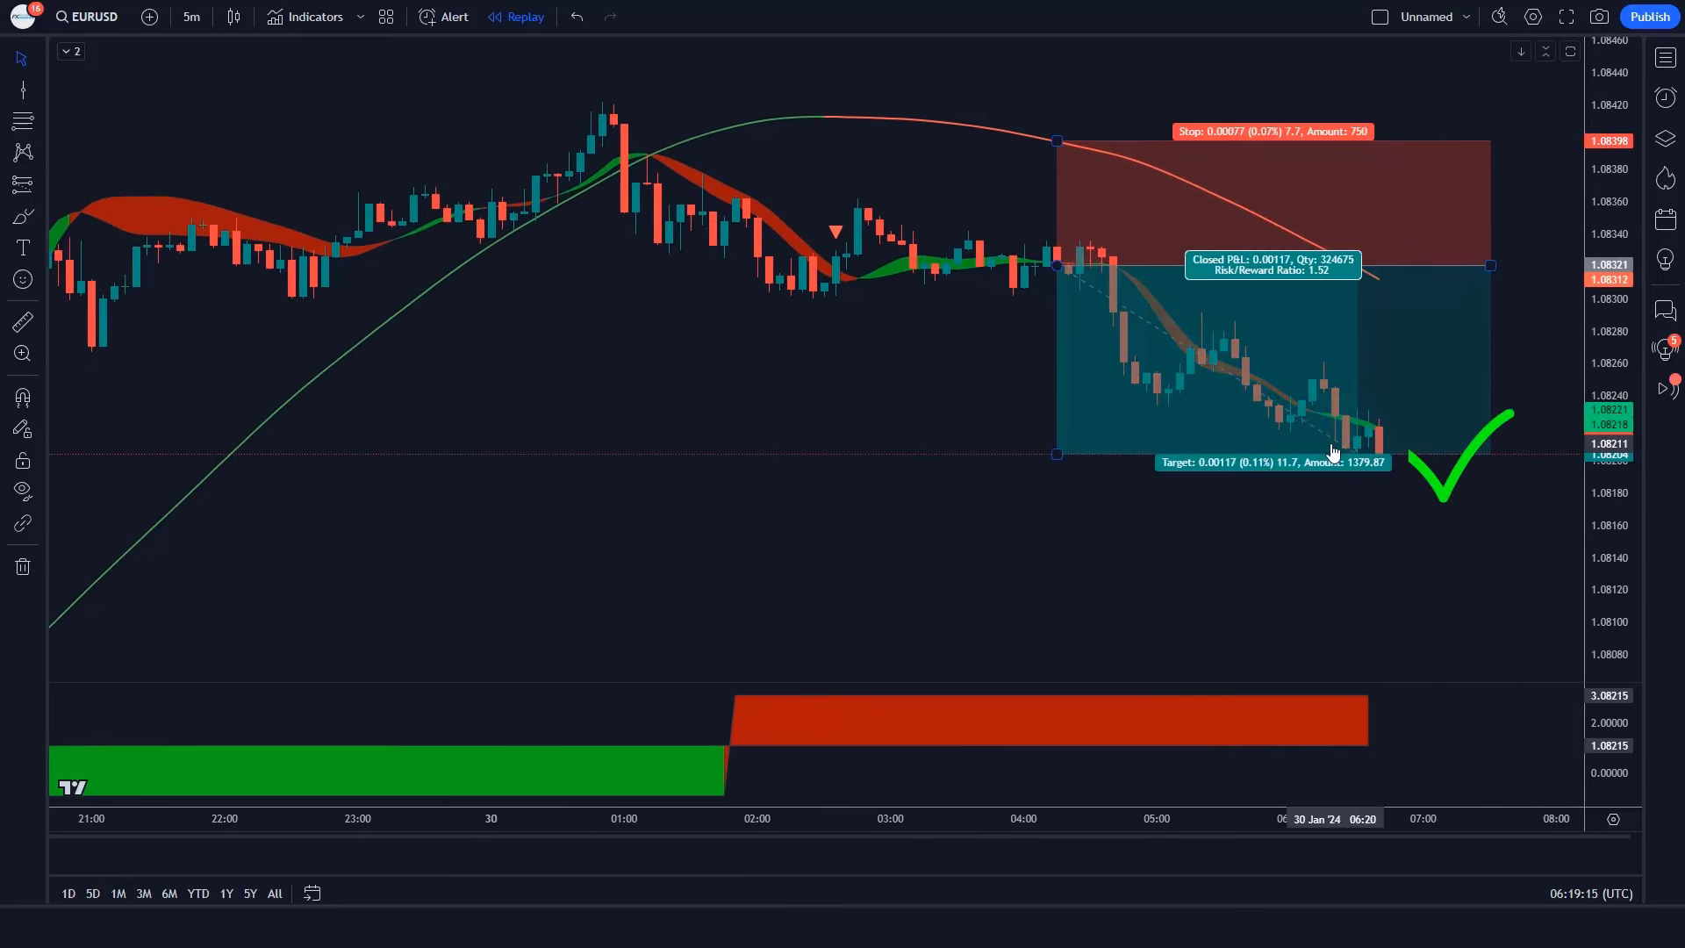
drag(1491, 265, 1366, 266)
click(1434, 297)
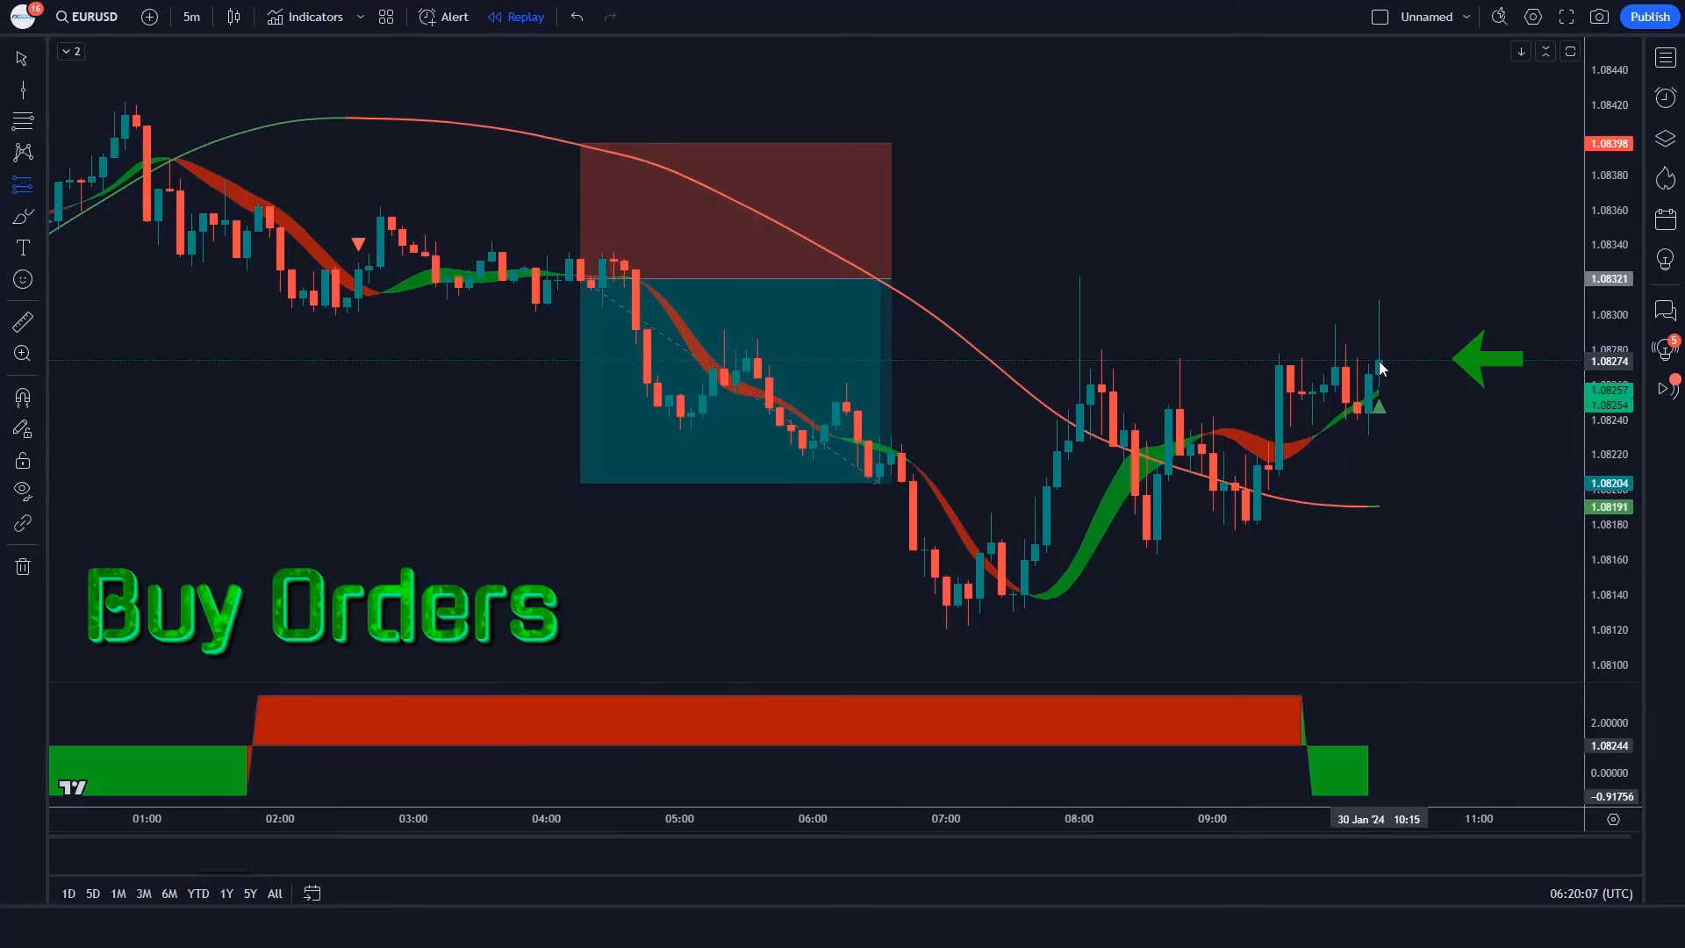
- Set the long position's stop to 1.08194 and target to 1.08405, then shorten its box
drag(1405, 488, 1424, 507)
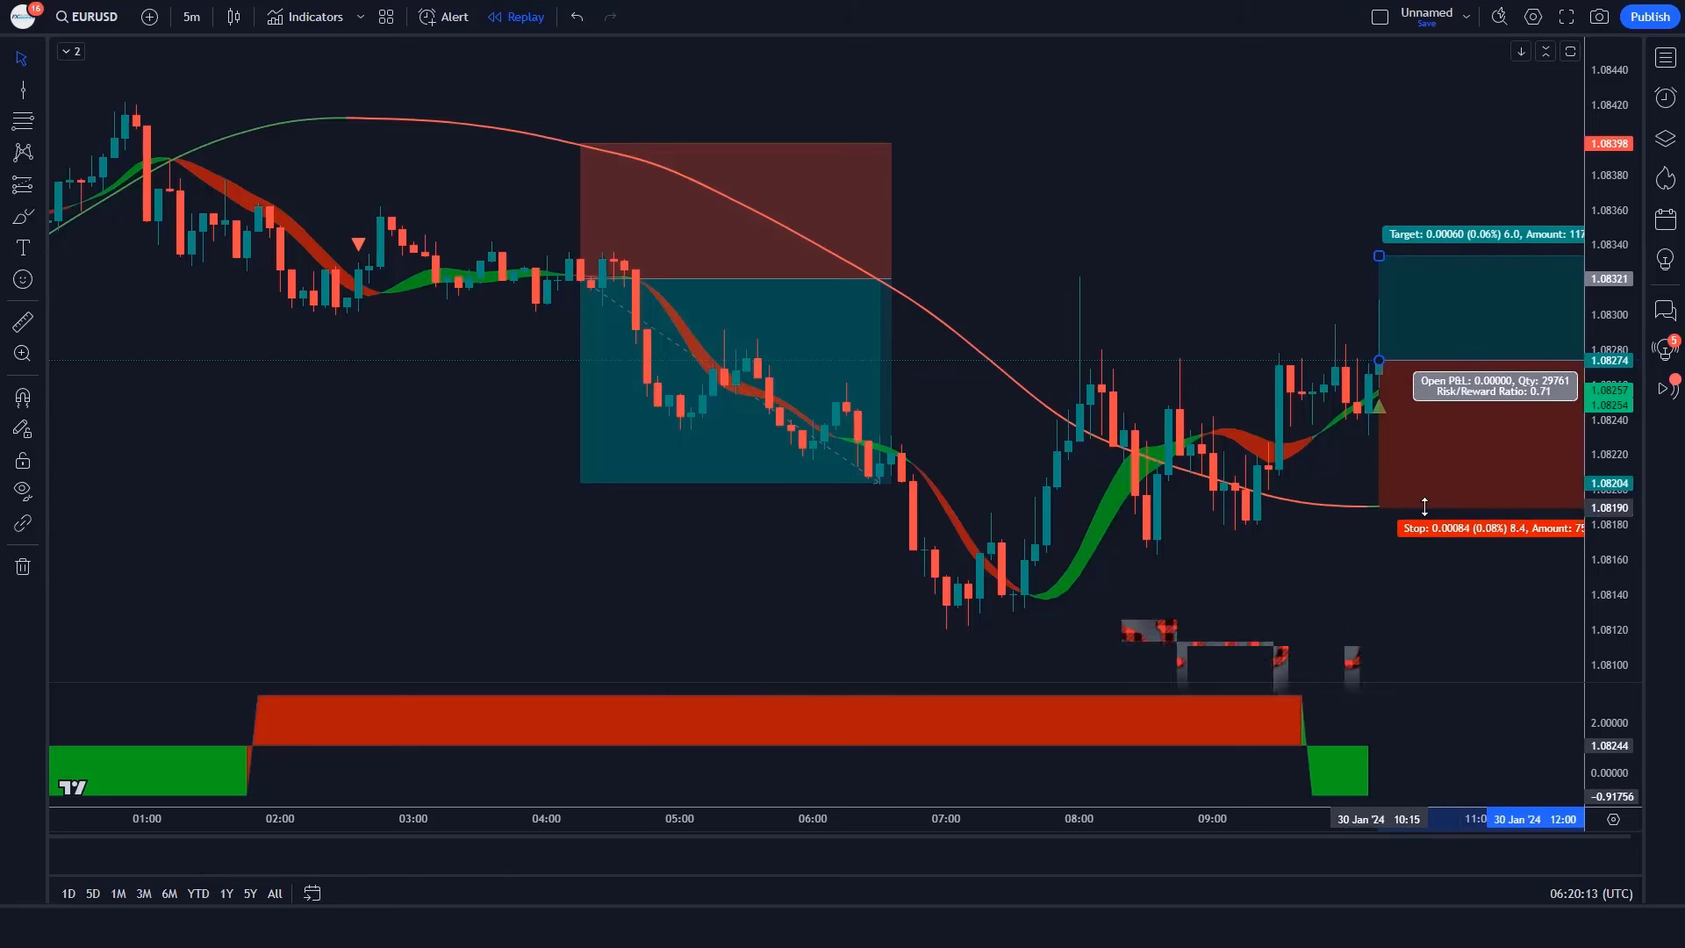
drag(1379, 256, 1365, 131)
click(1183, 197)
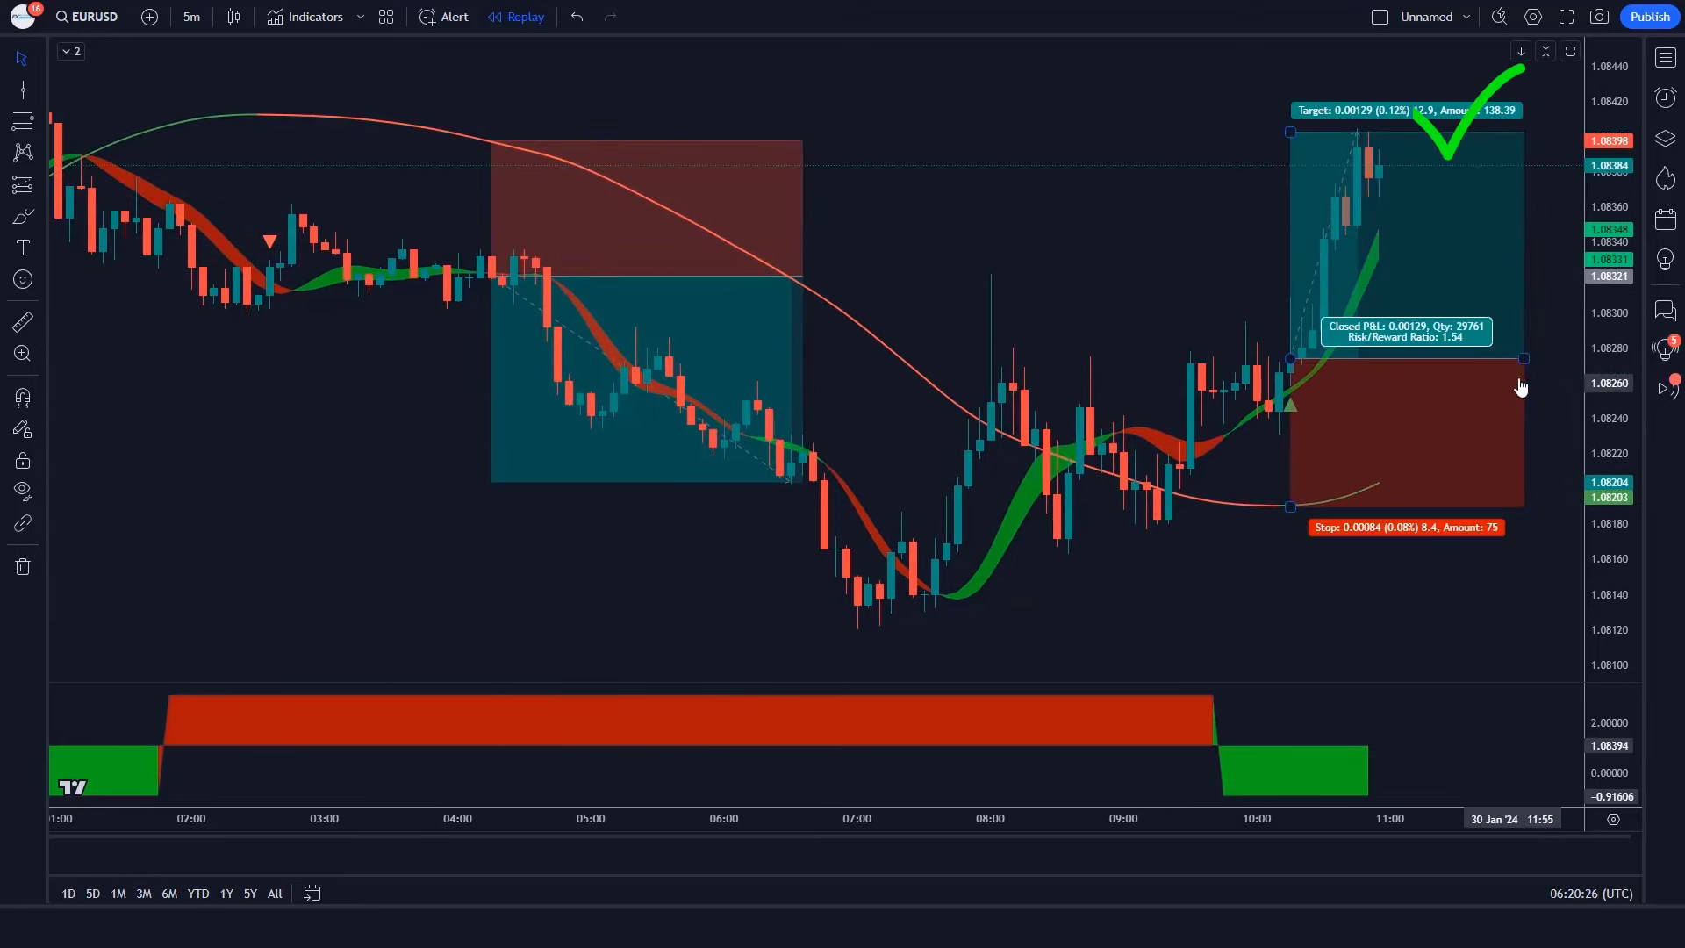
drag(1525, 358, 1369, 358)
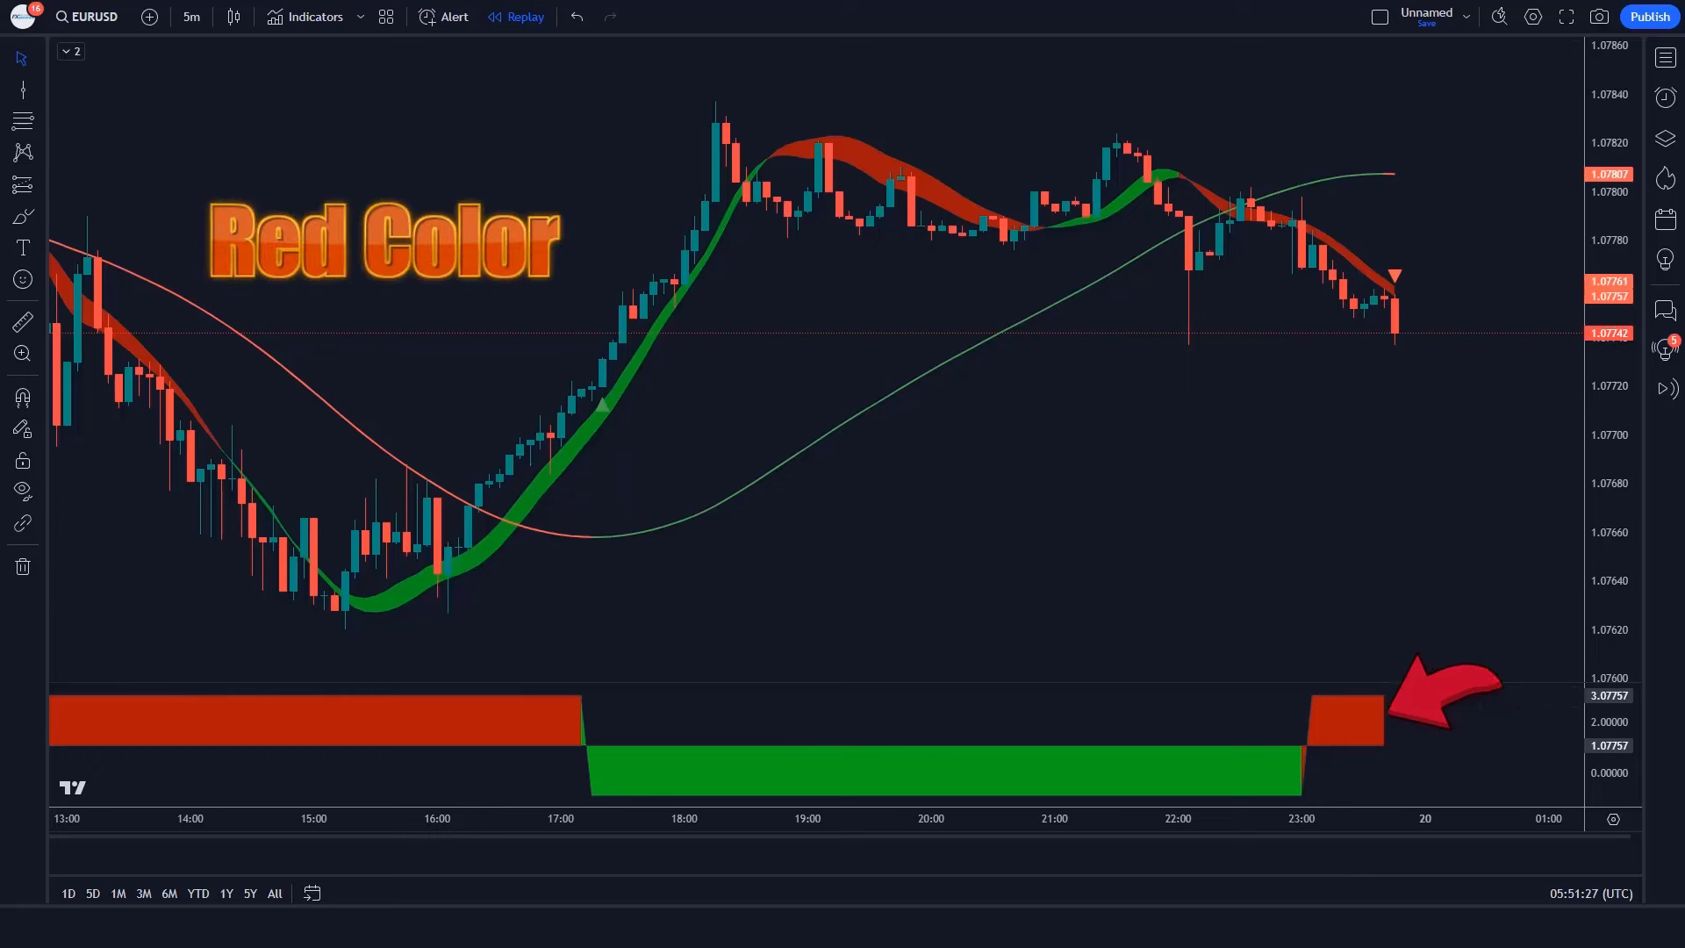
- Place a short at the sell-signal candle with stop 1.07808 and target about 1.07640, then shorten its box
click(1396, 330)
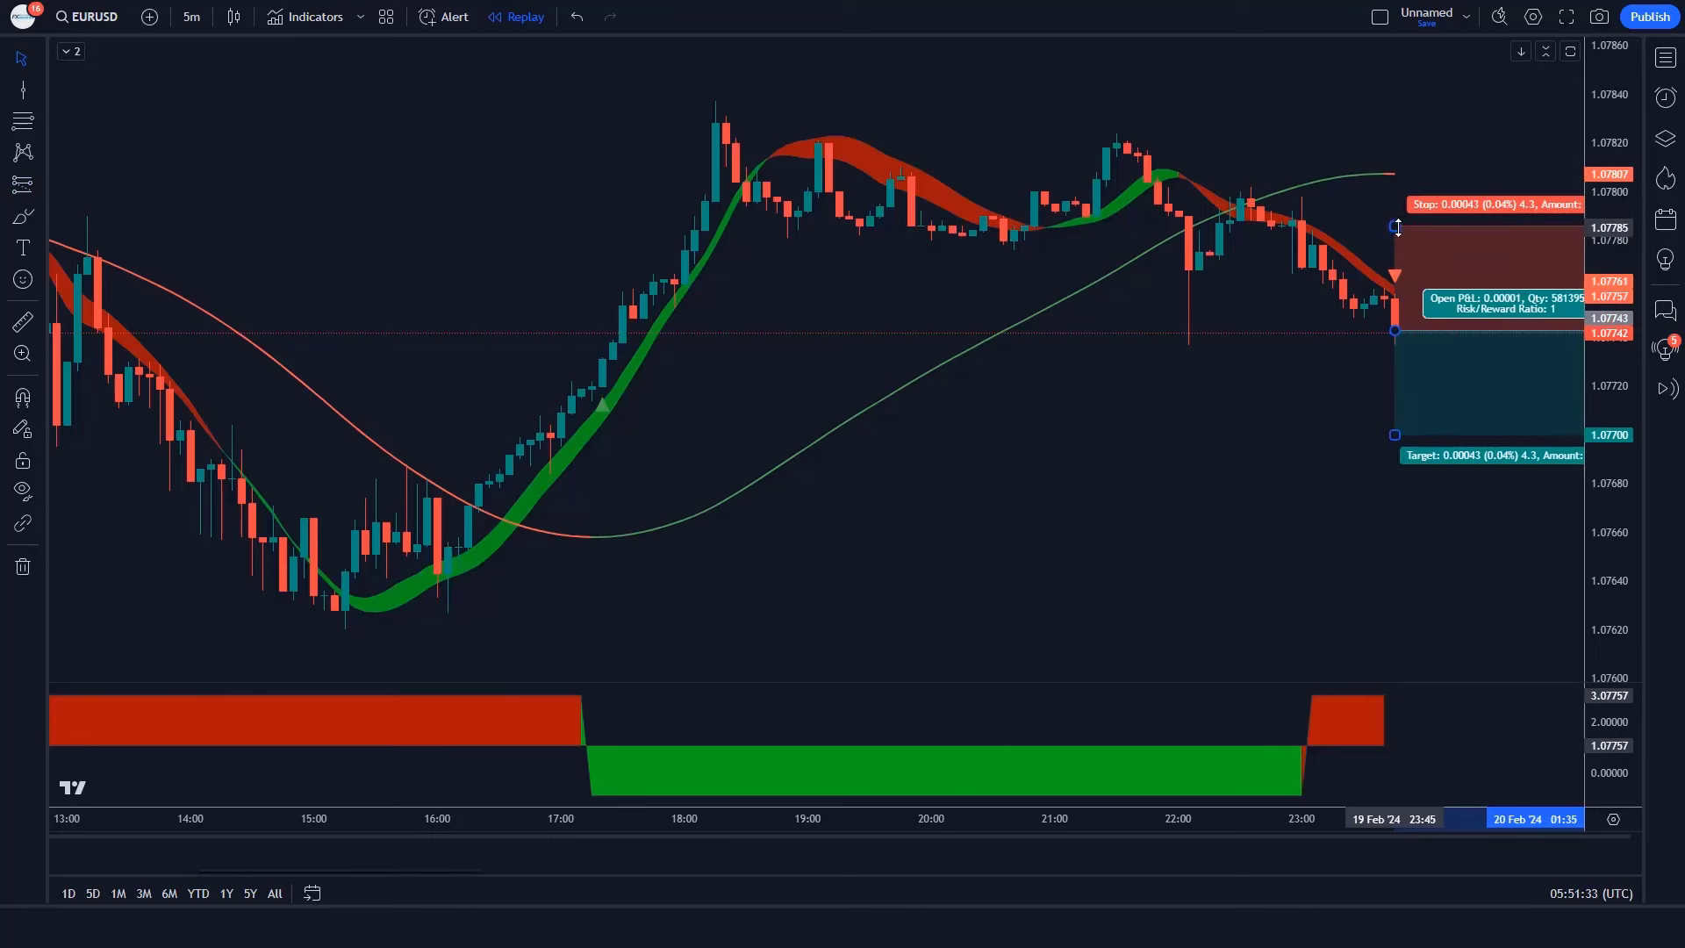
drag(1396, 226, 1412, 173)
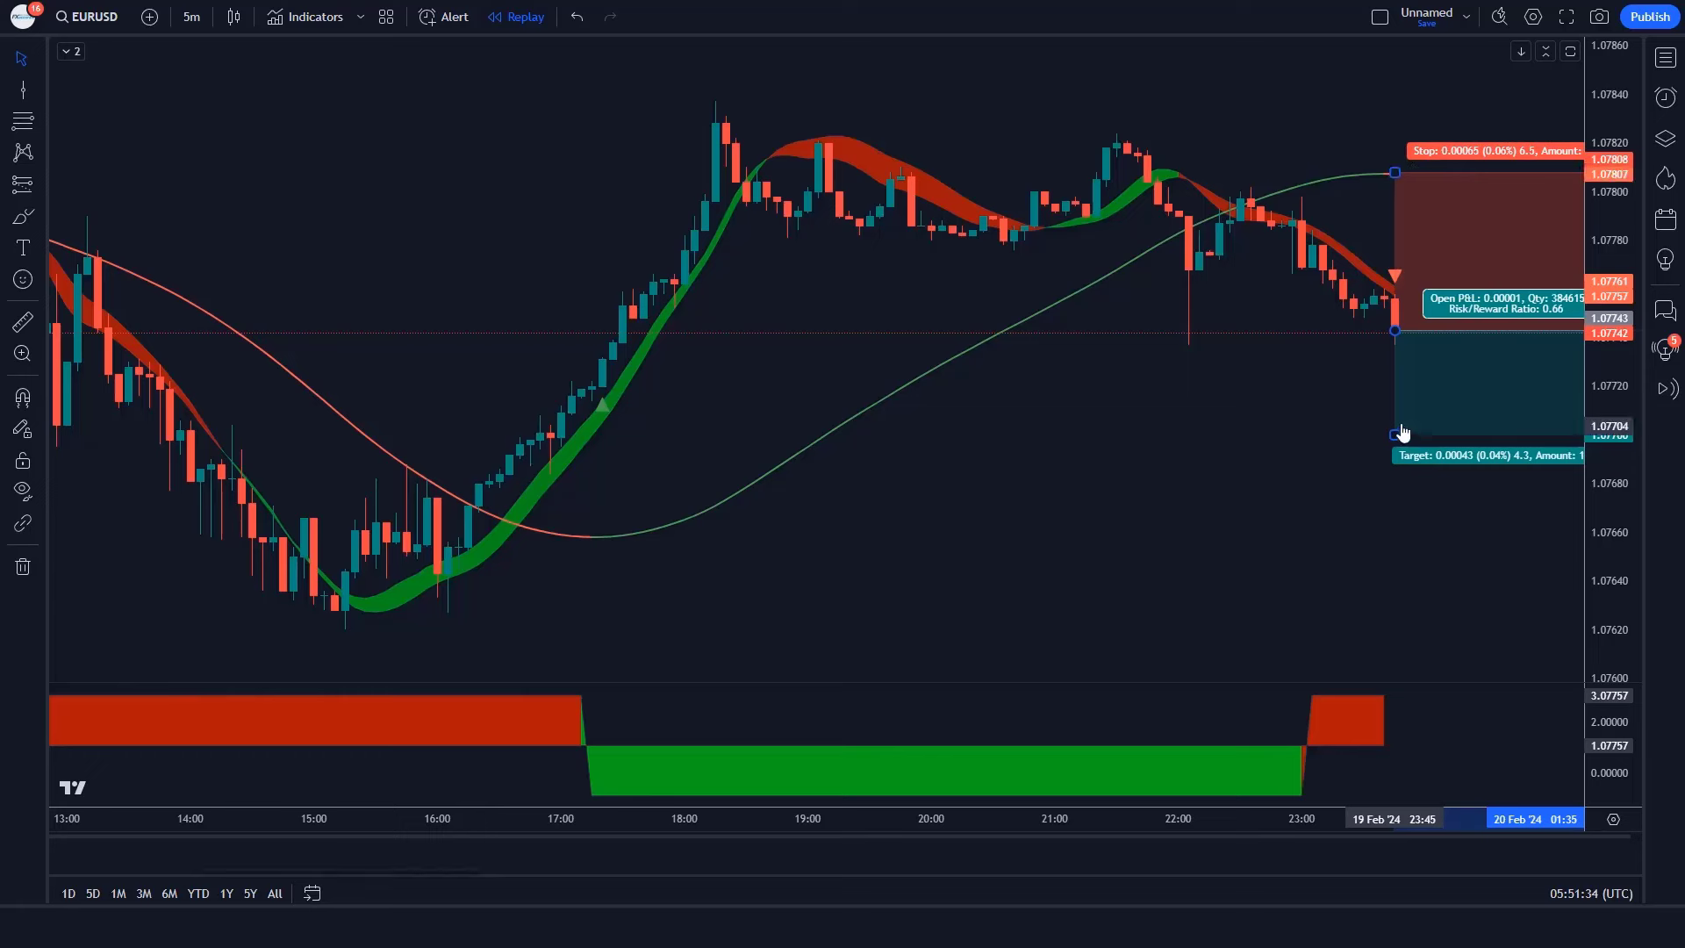
drag(1398, 438, 1401, 572)
click(1245, 523)
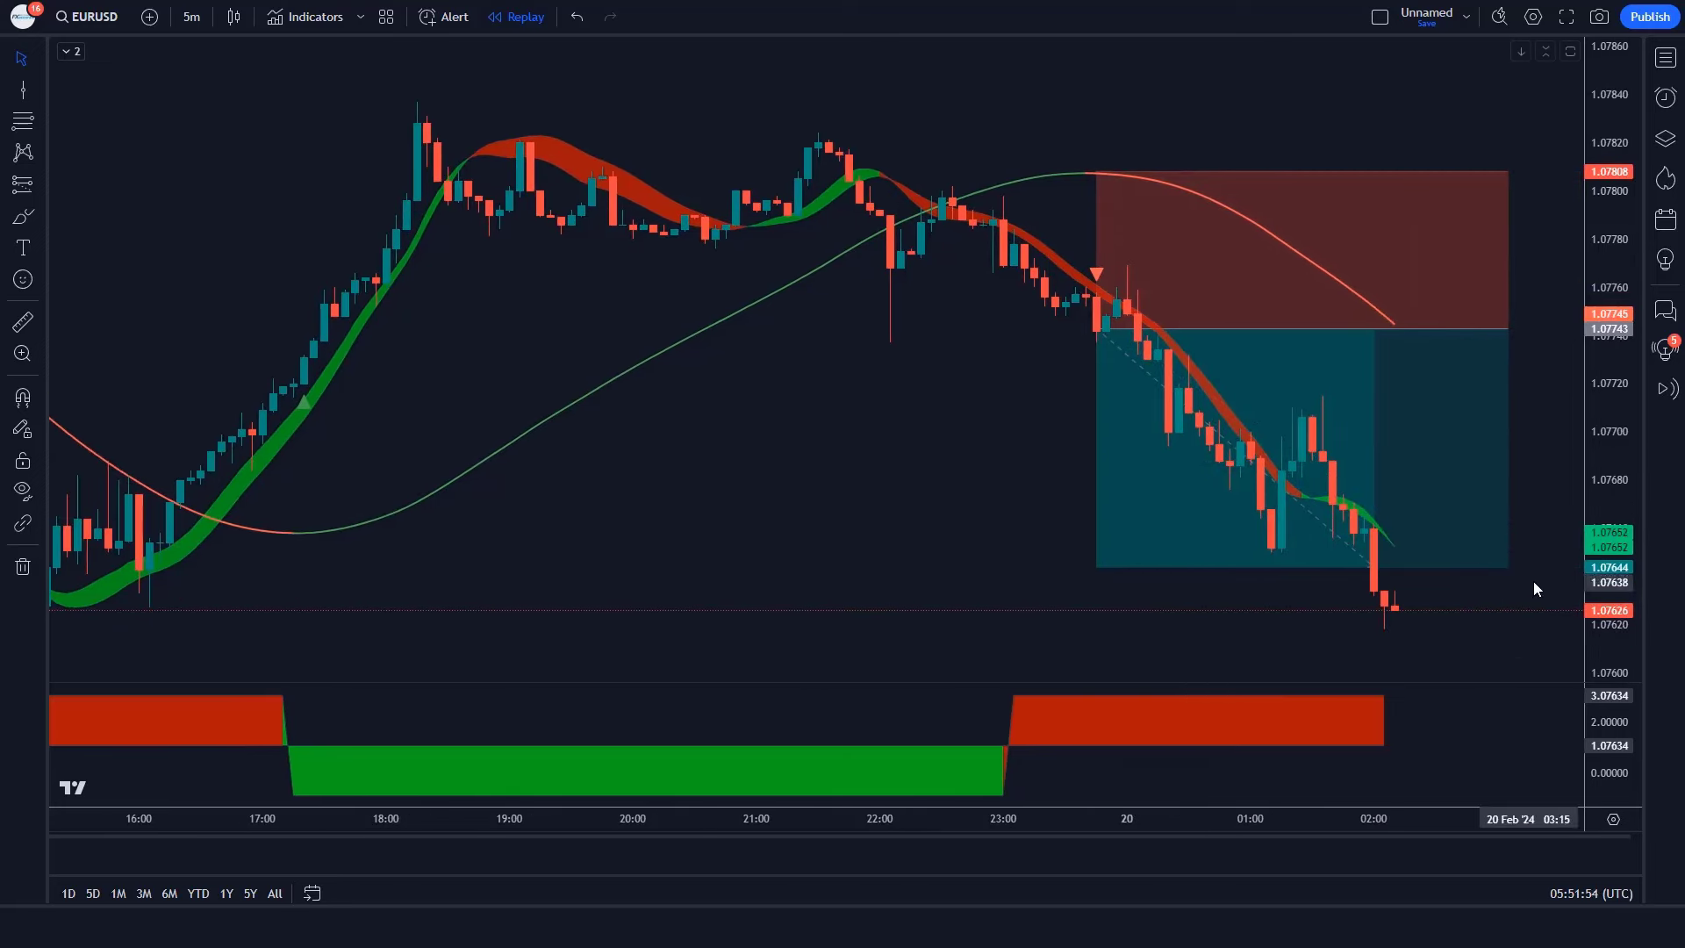
drag(1508, 358, 1386, 358)
click(1457, 401)
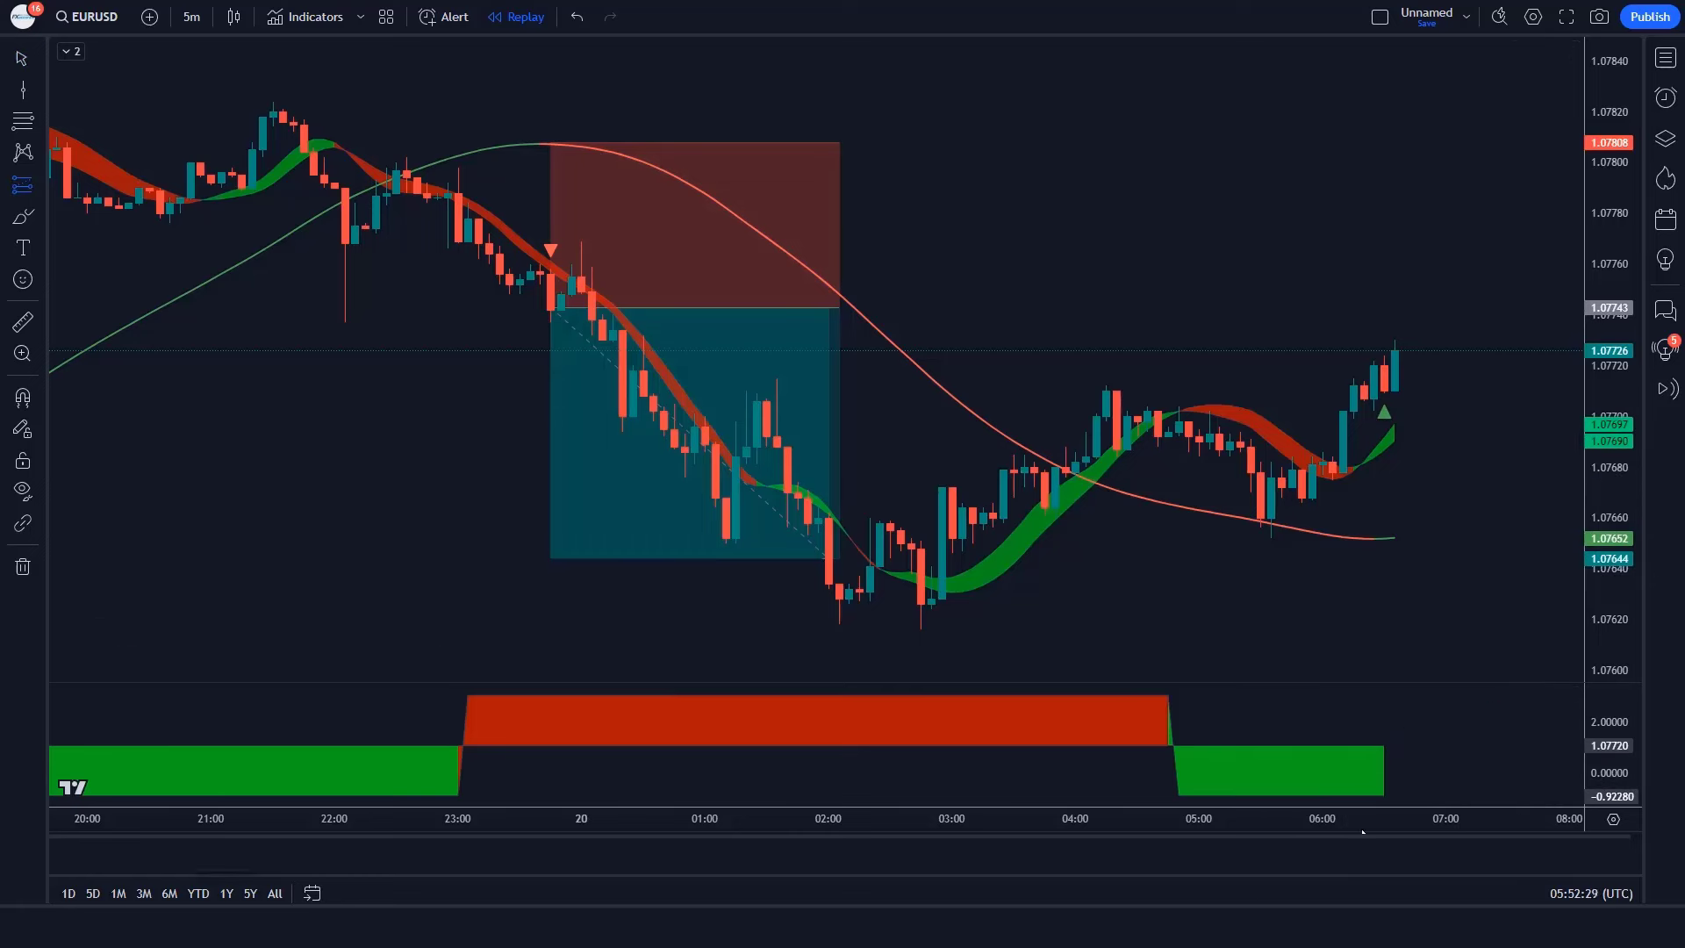
- Place a long at the buy-signal candle with stop 1.07652 and target about 1.07840, box ending at the latest candle
click(1396, 351)
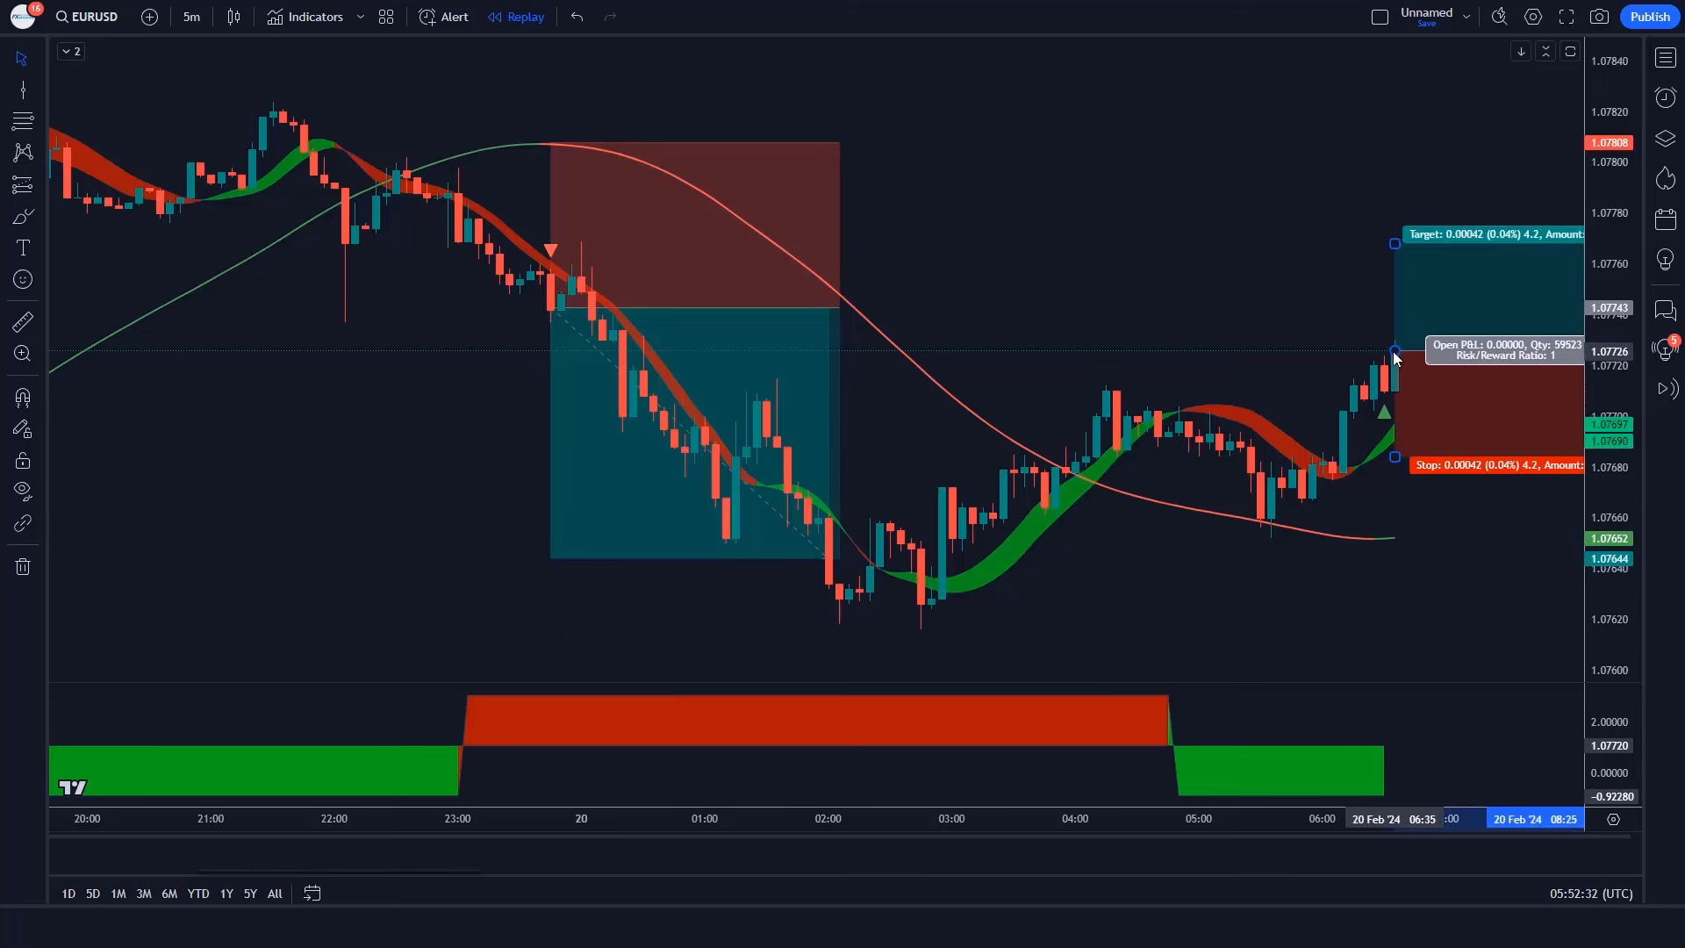
drag(1397, 456, 1437, 538)
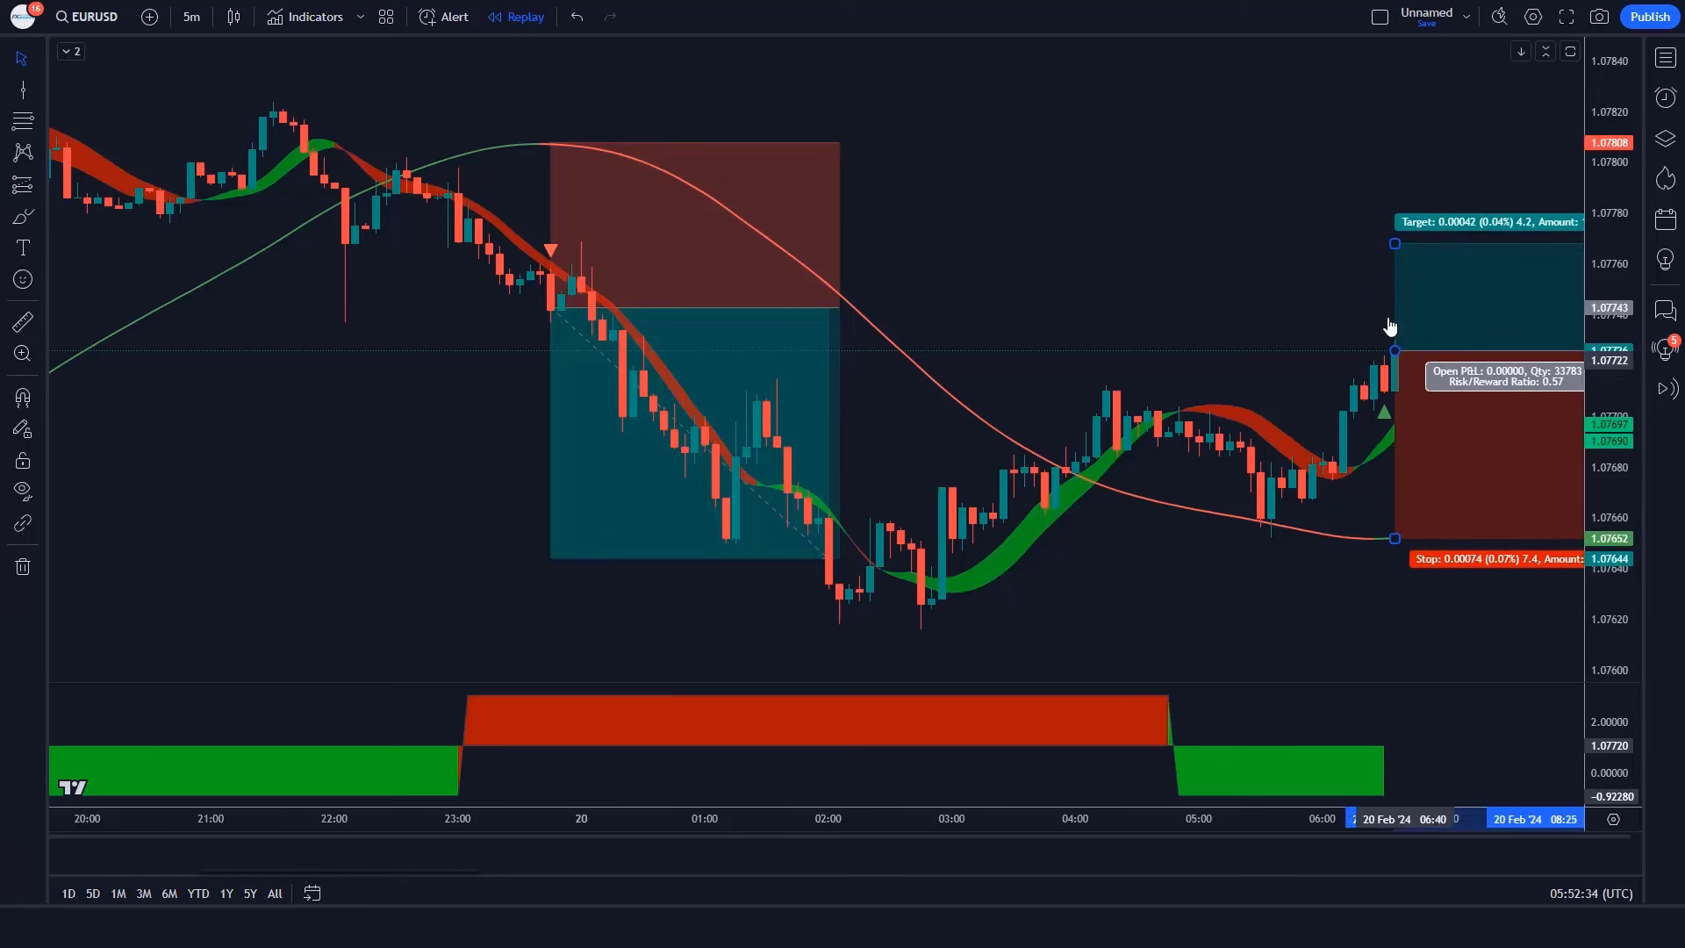
drag(1394, 246, 1400, 61)
click(1305, 188)
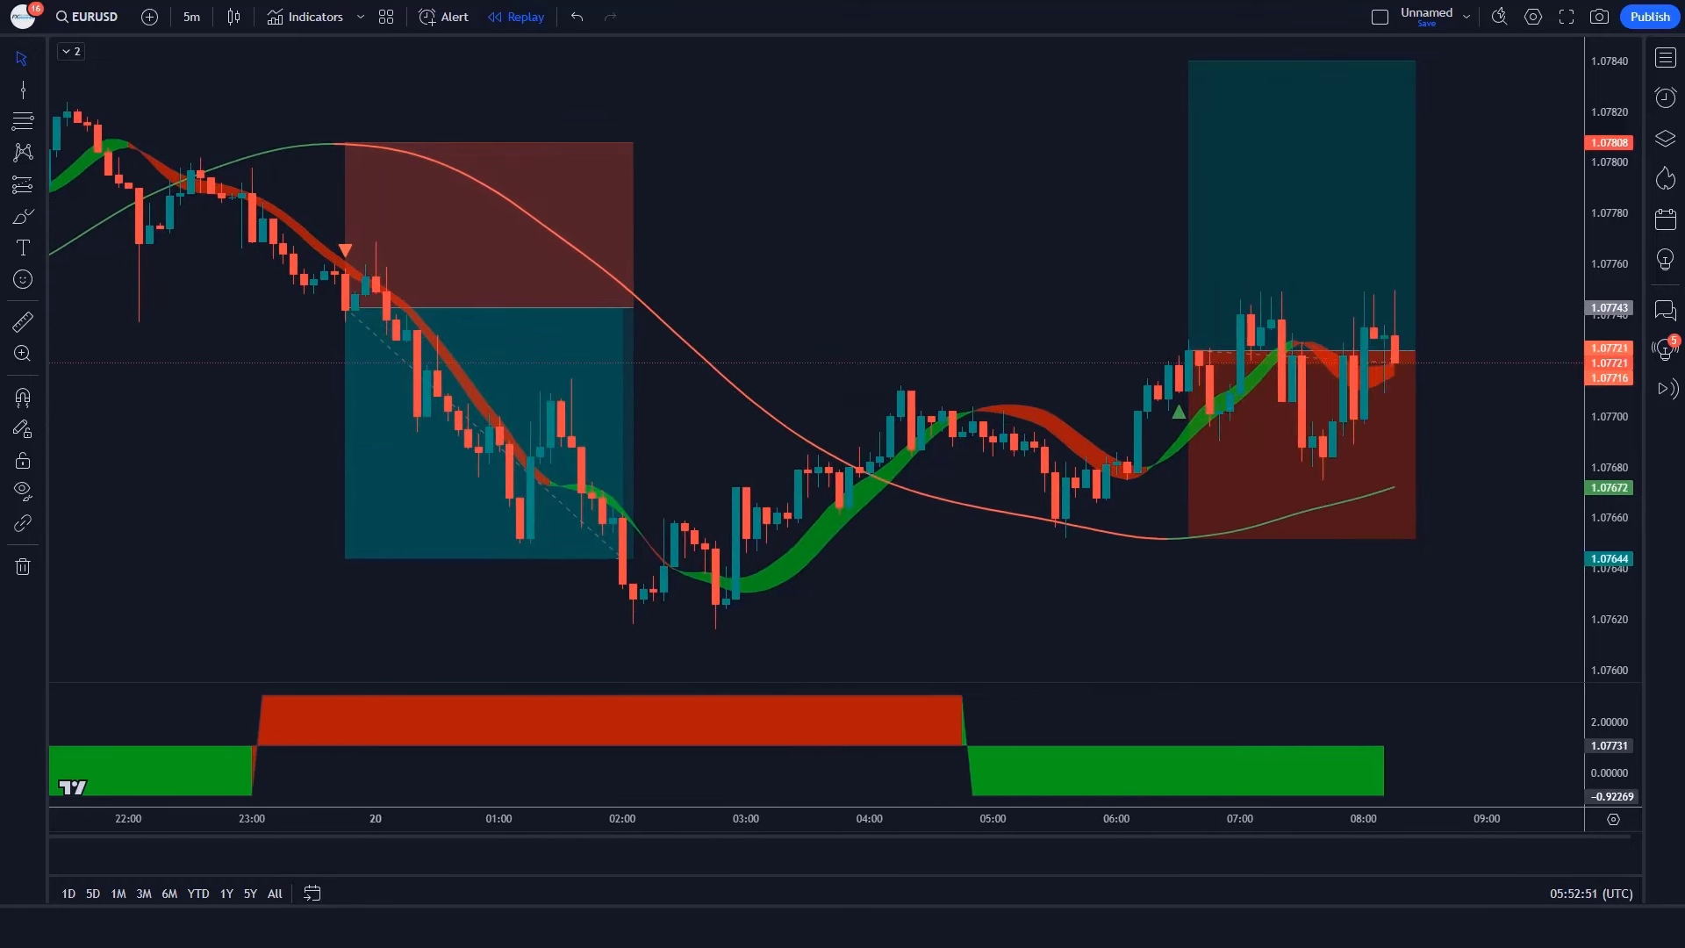
drag(1407, 350, 1580, 351)
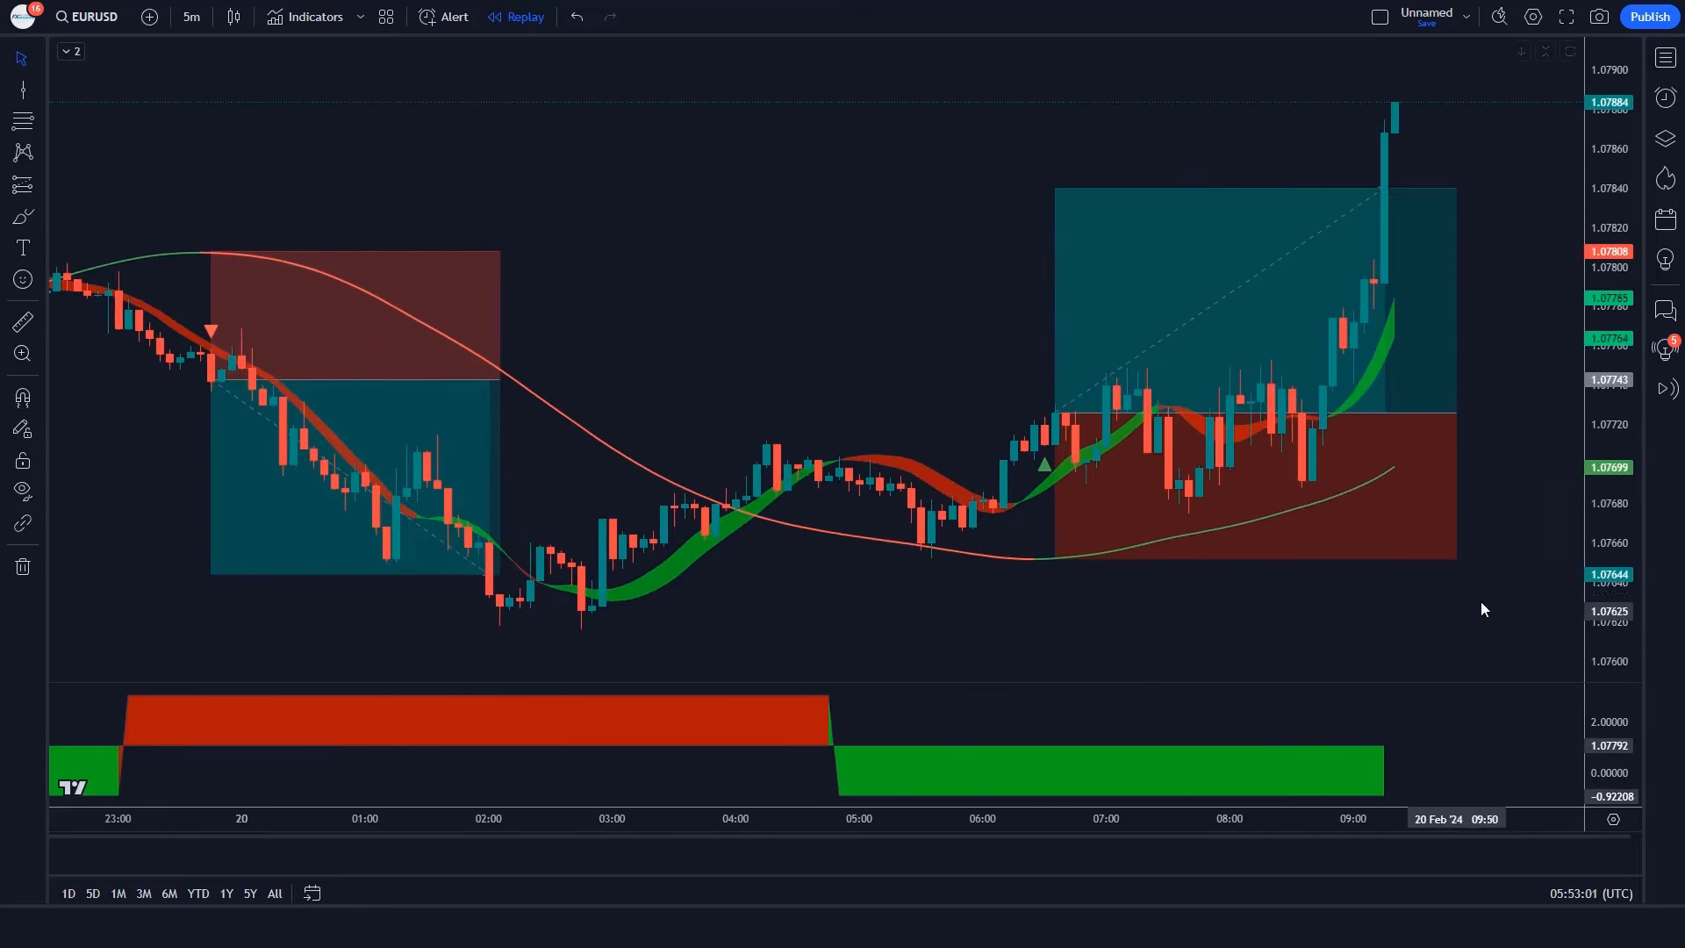
drag(1462, 412, 1395, 412)
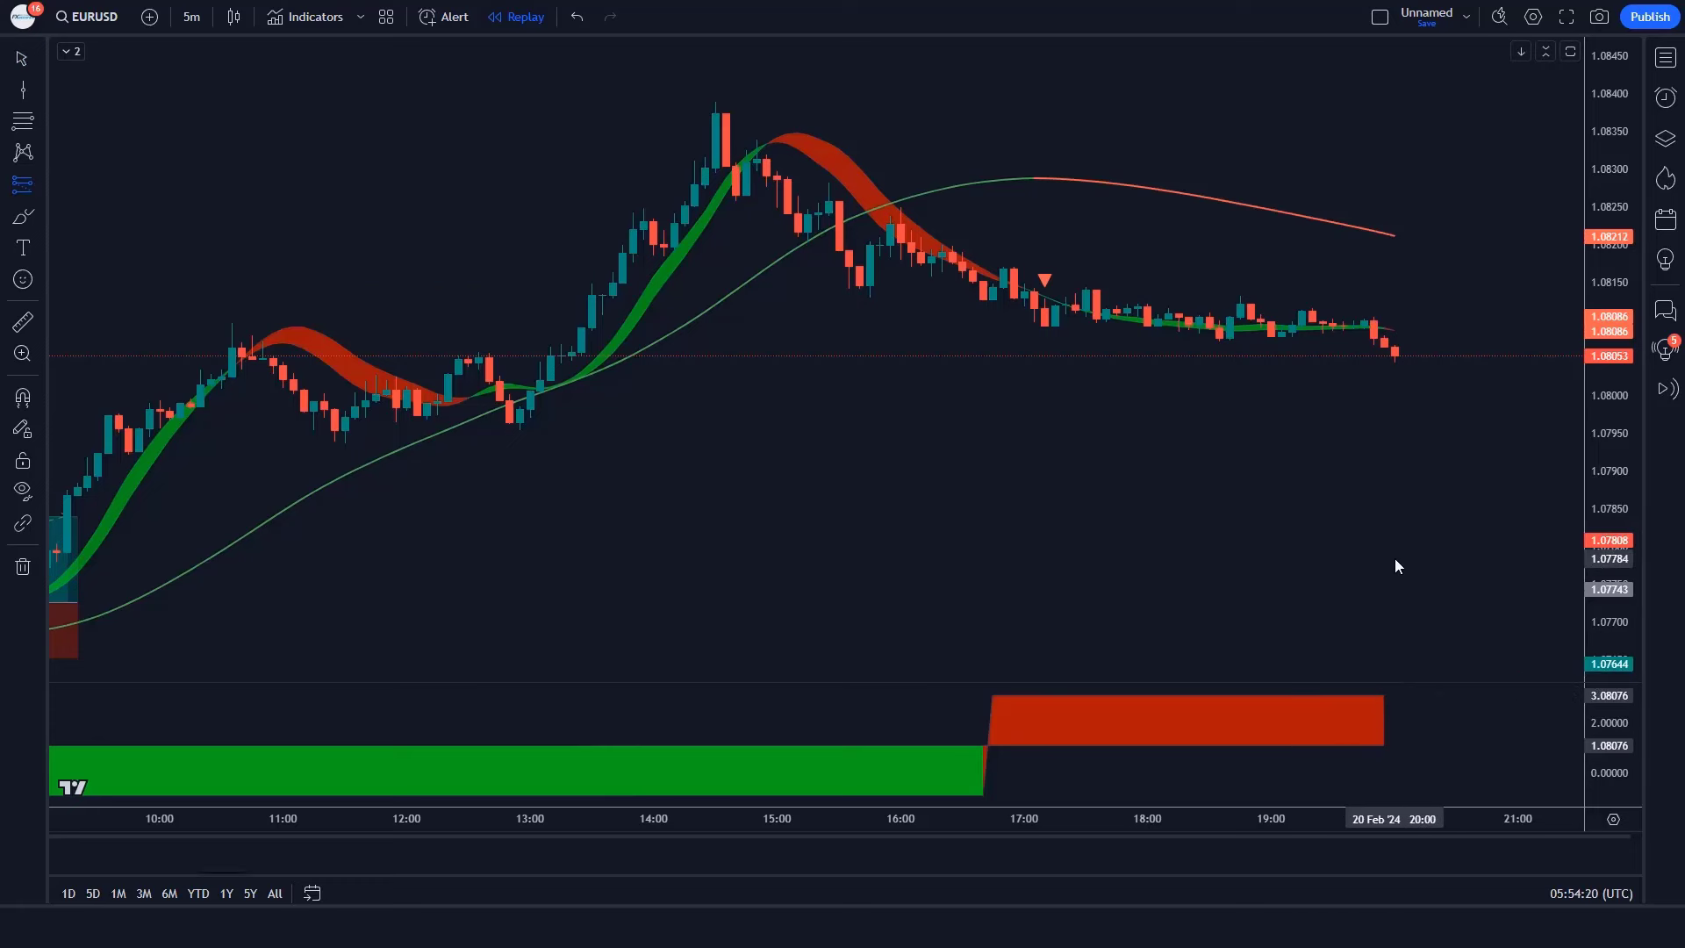
- Place a short position at the last candle with stop 1.08208 and target about 1.07810
click(1395, 355)
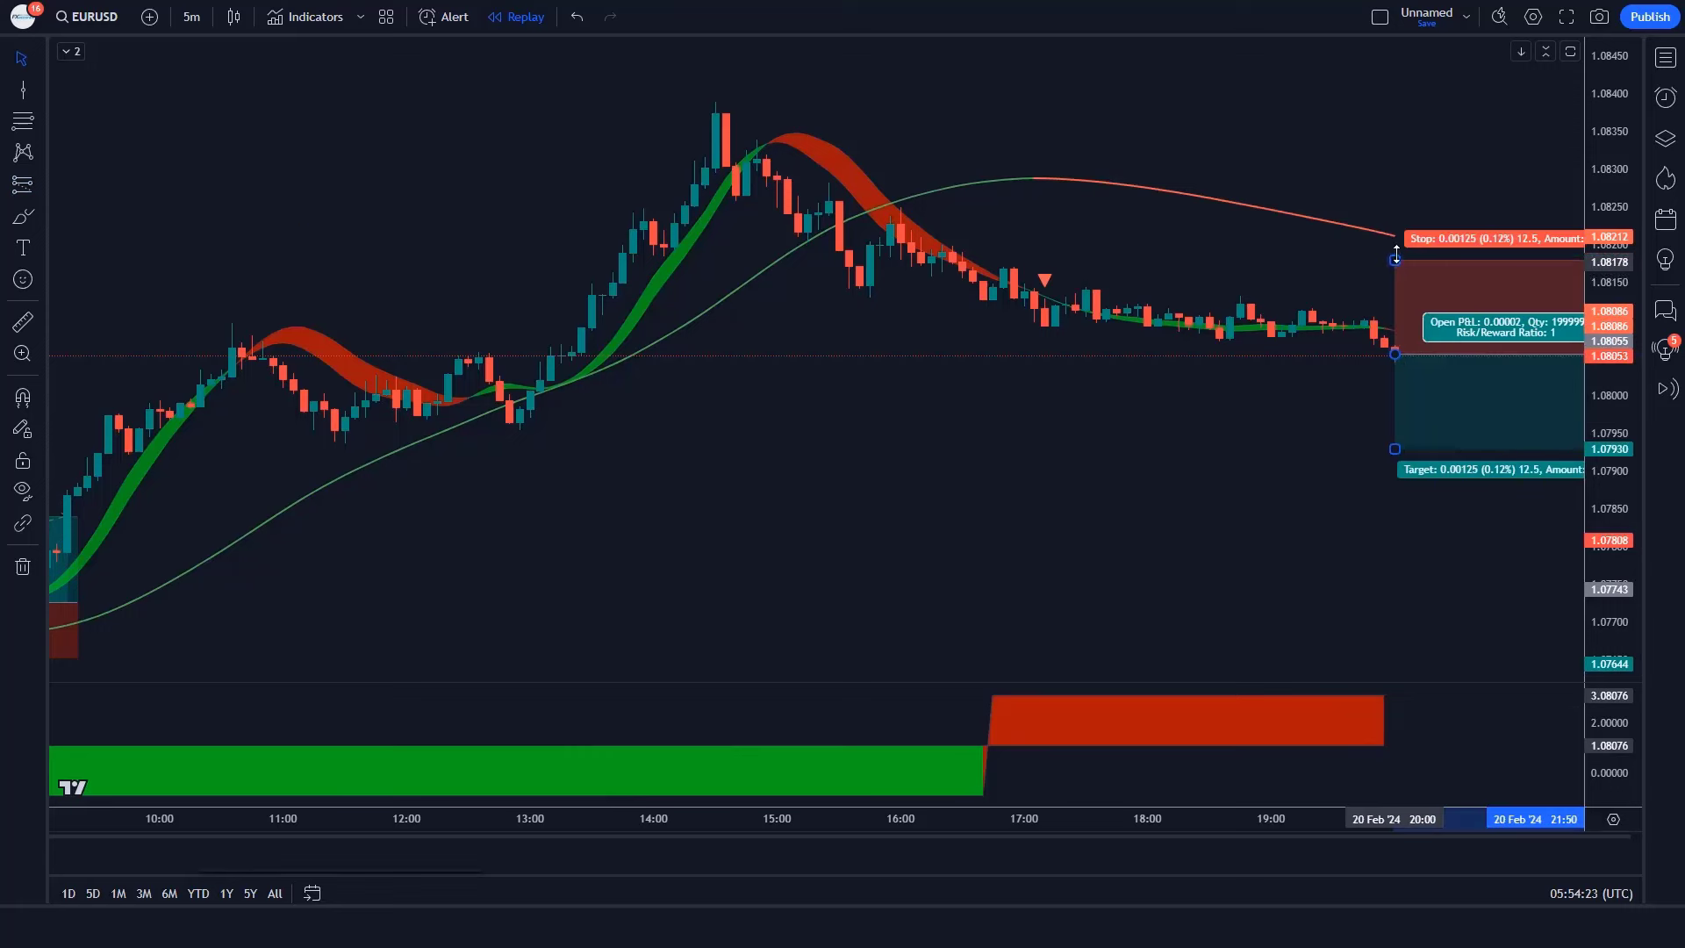
drag(1395, 258, 1407, 236)
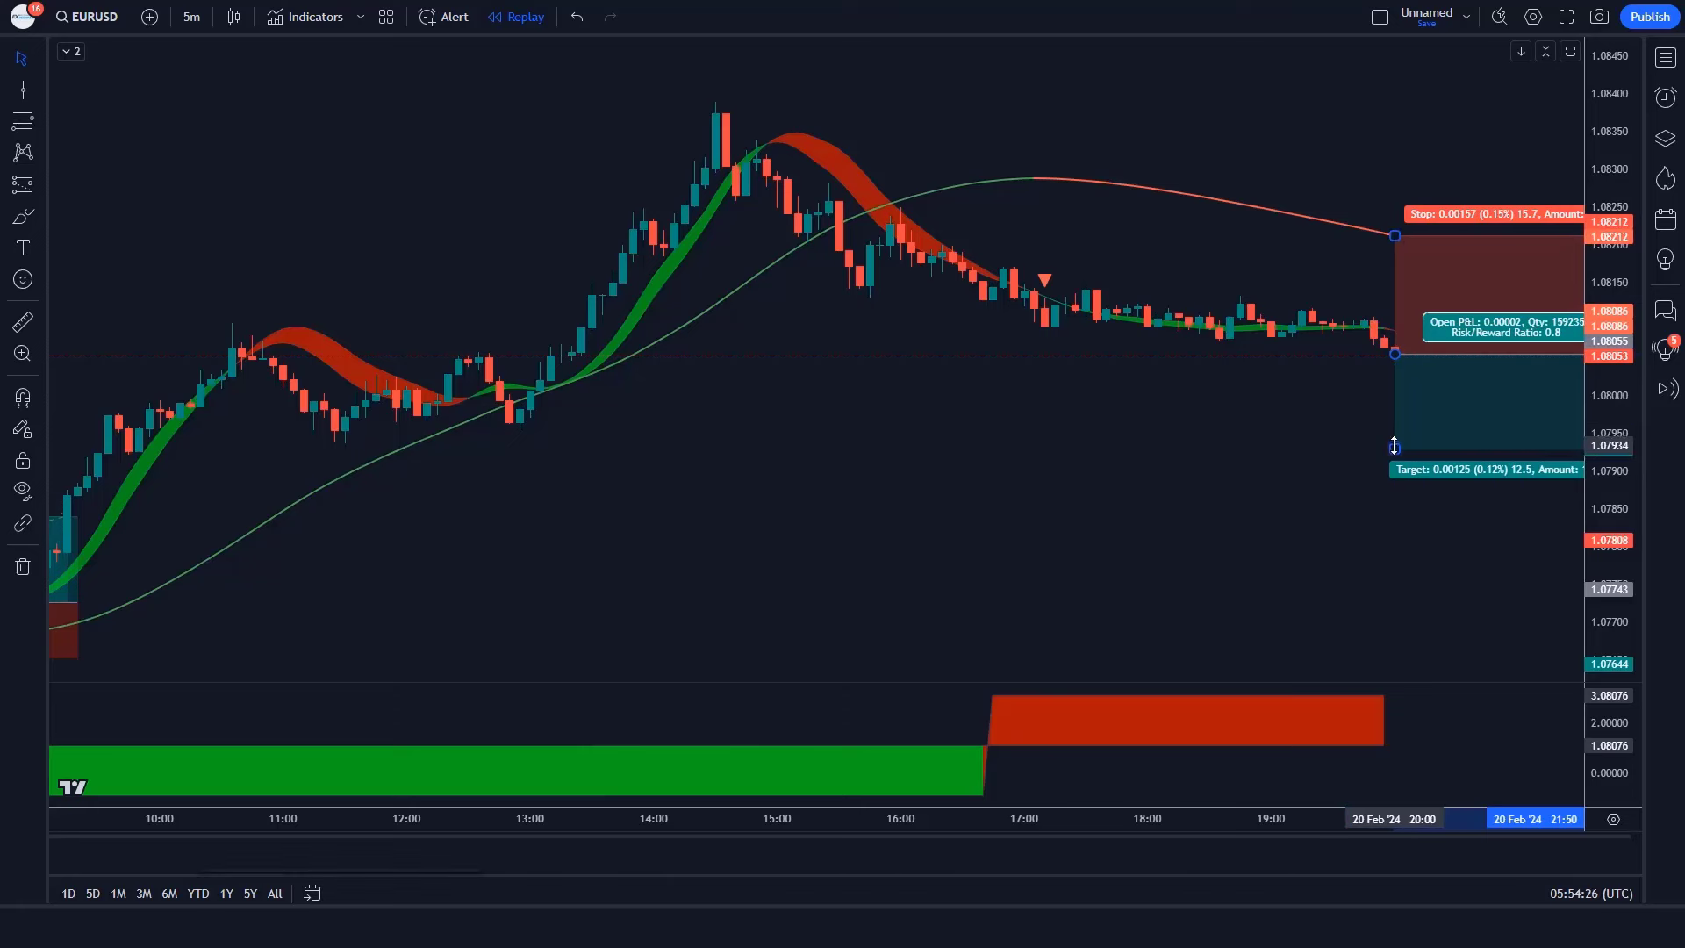
drag(1395, 446, 1390, 538)
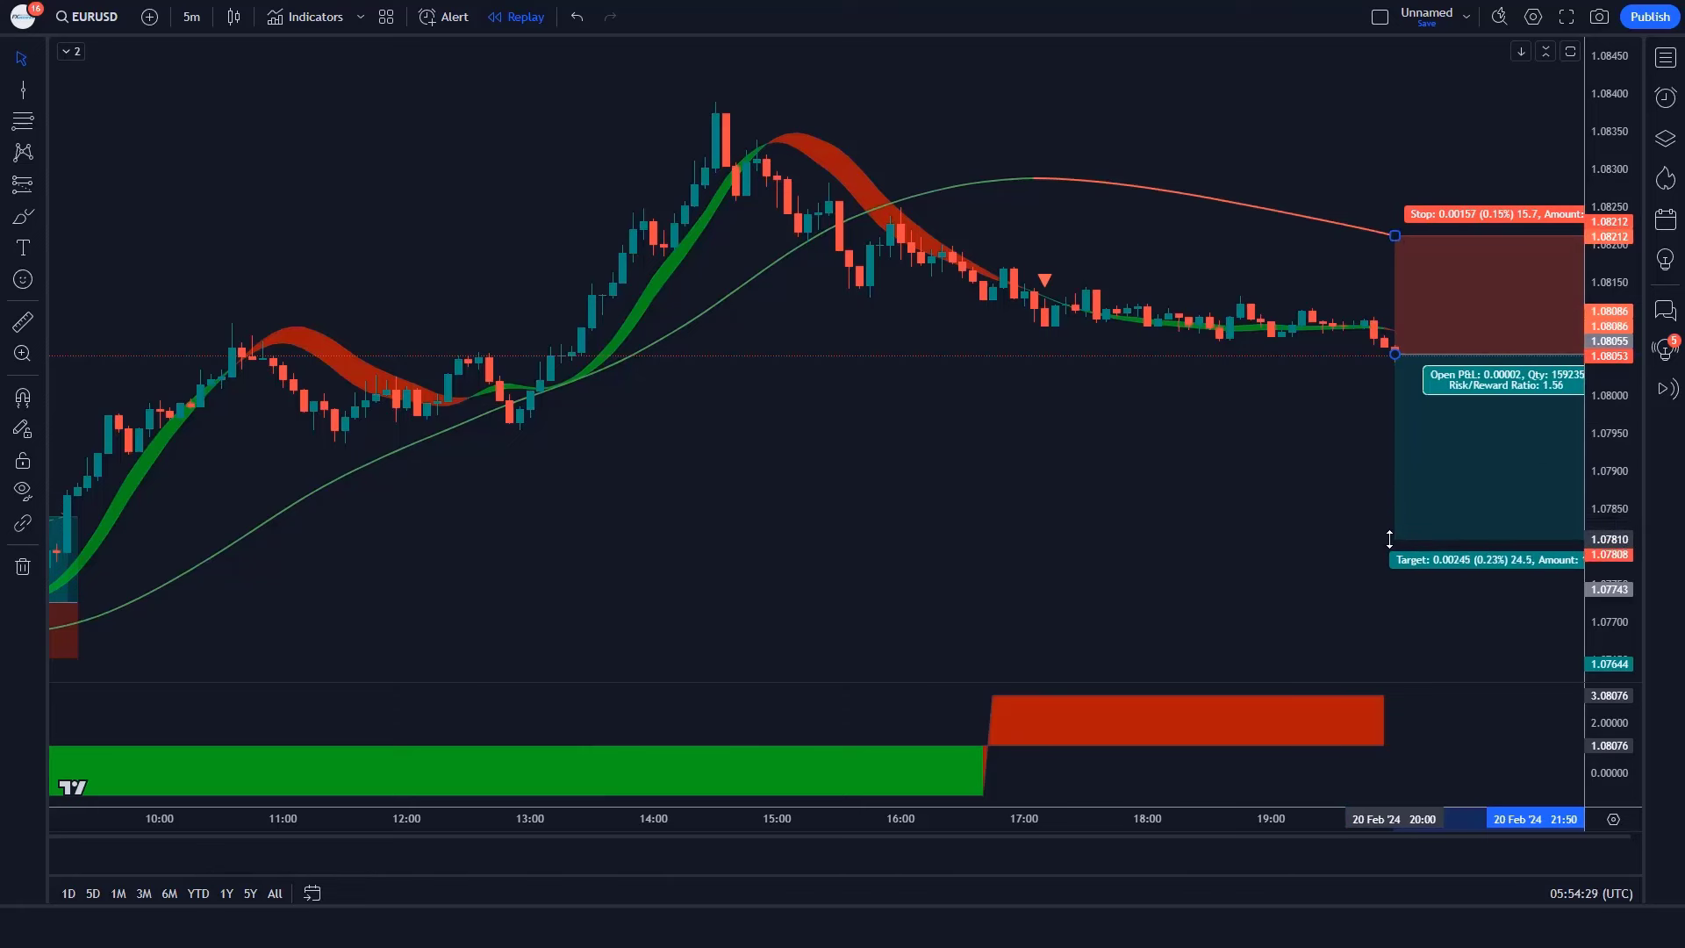
click(1314, 481)
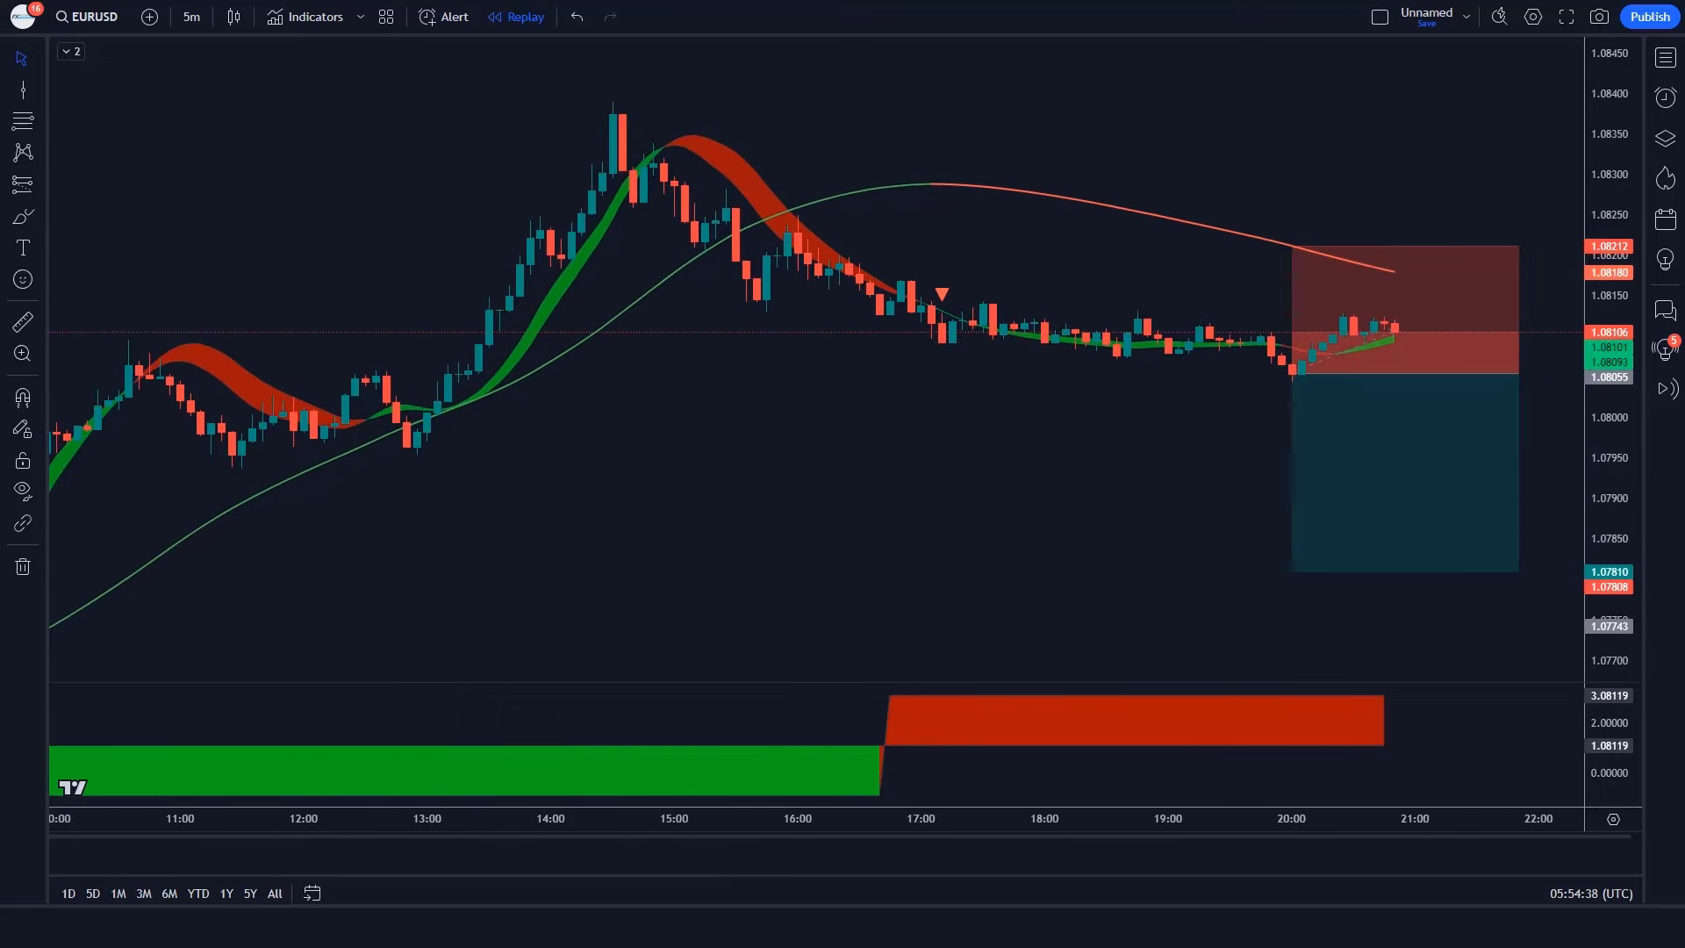
click(1409, 417)
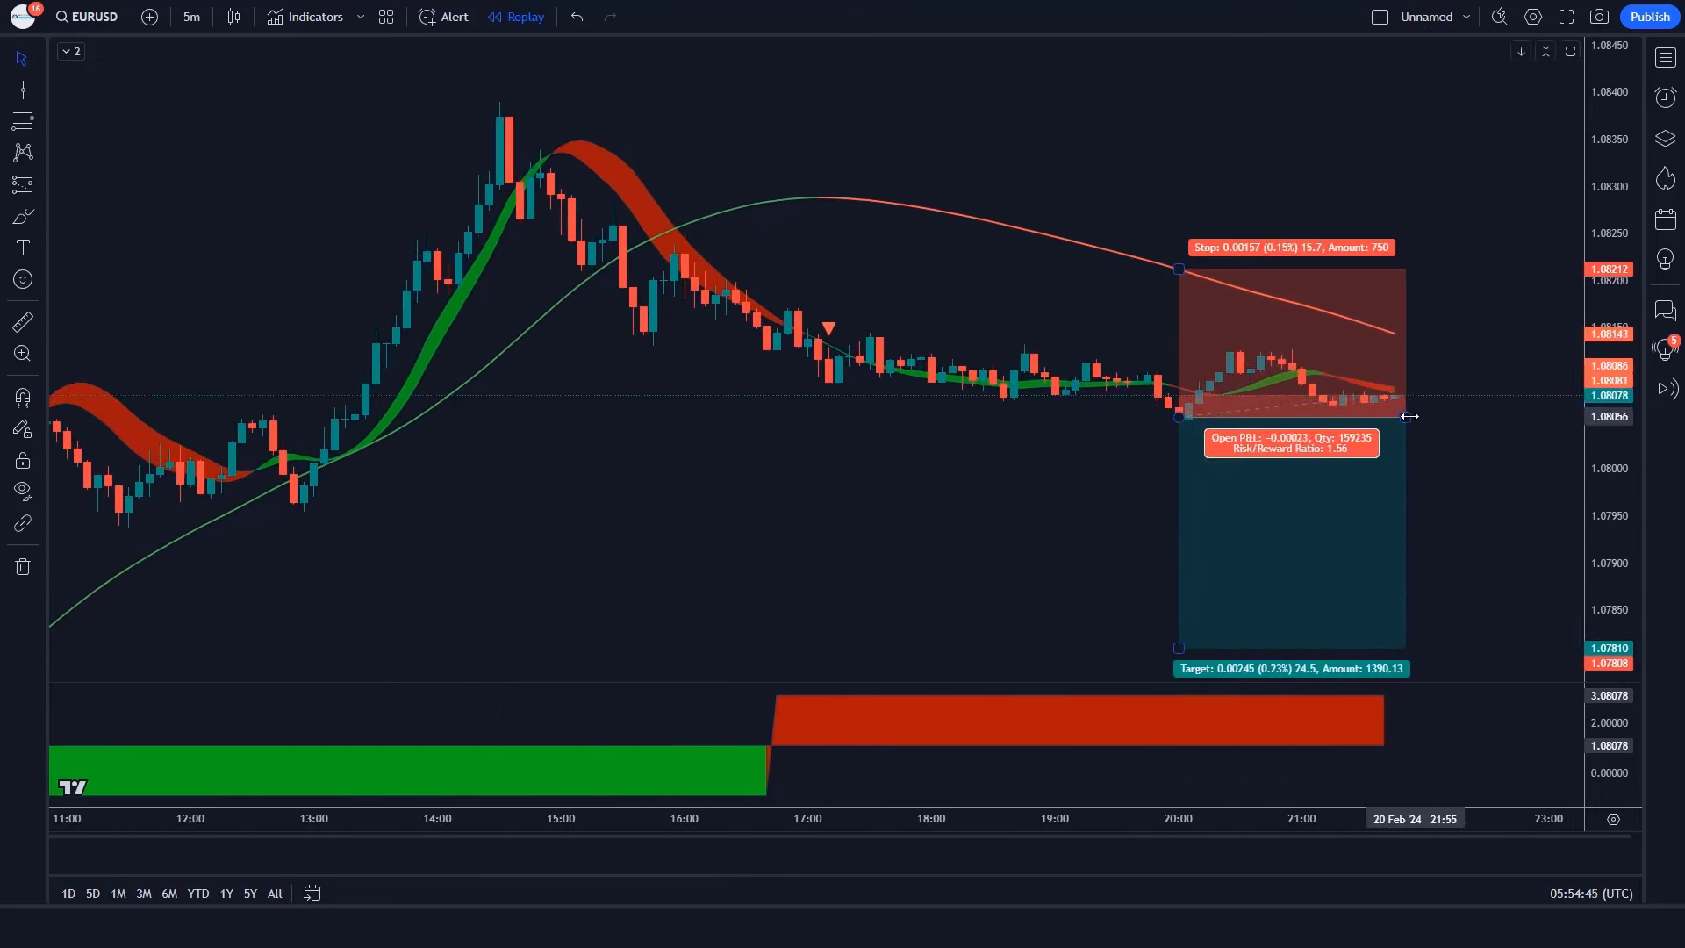
click(831, 890)
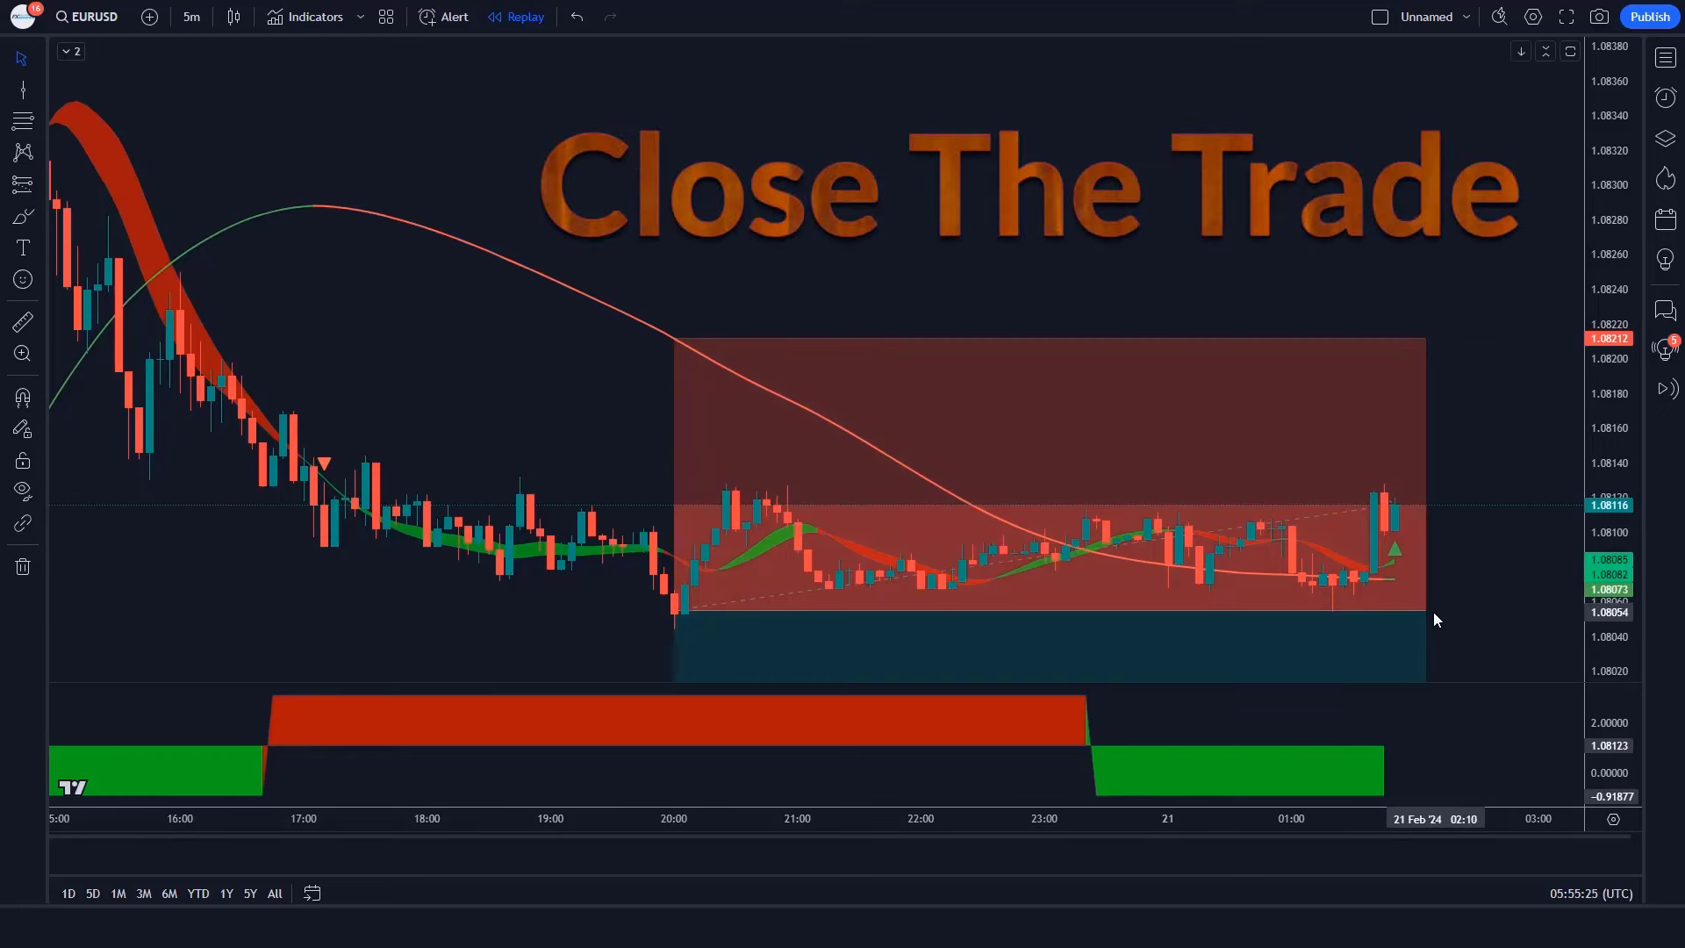
- End the short box at the current bar and place a long at the latest candle with stop 1.08072
drag(1434, 613, 1367, 613)
click(1469, 629)
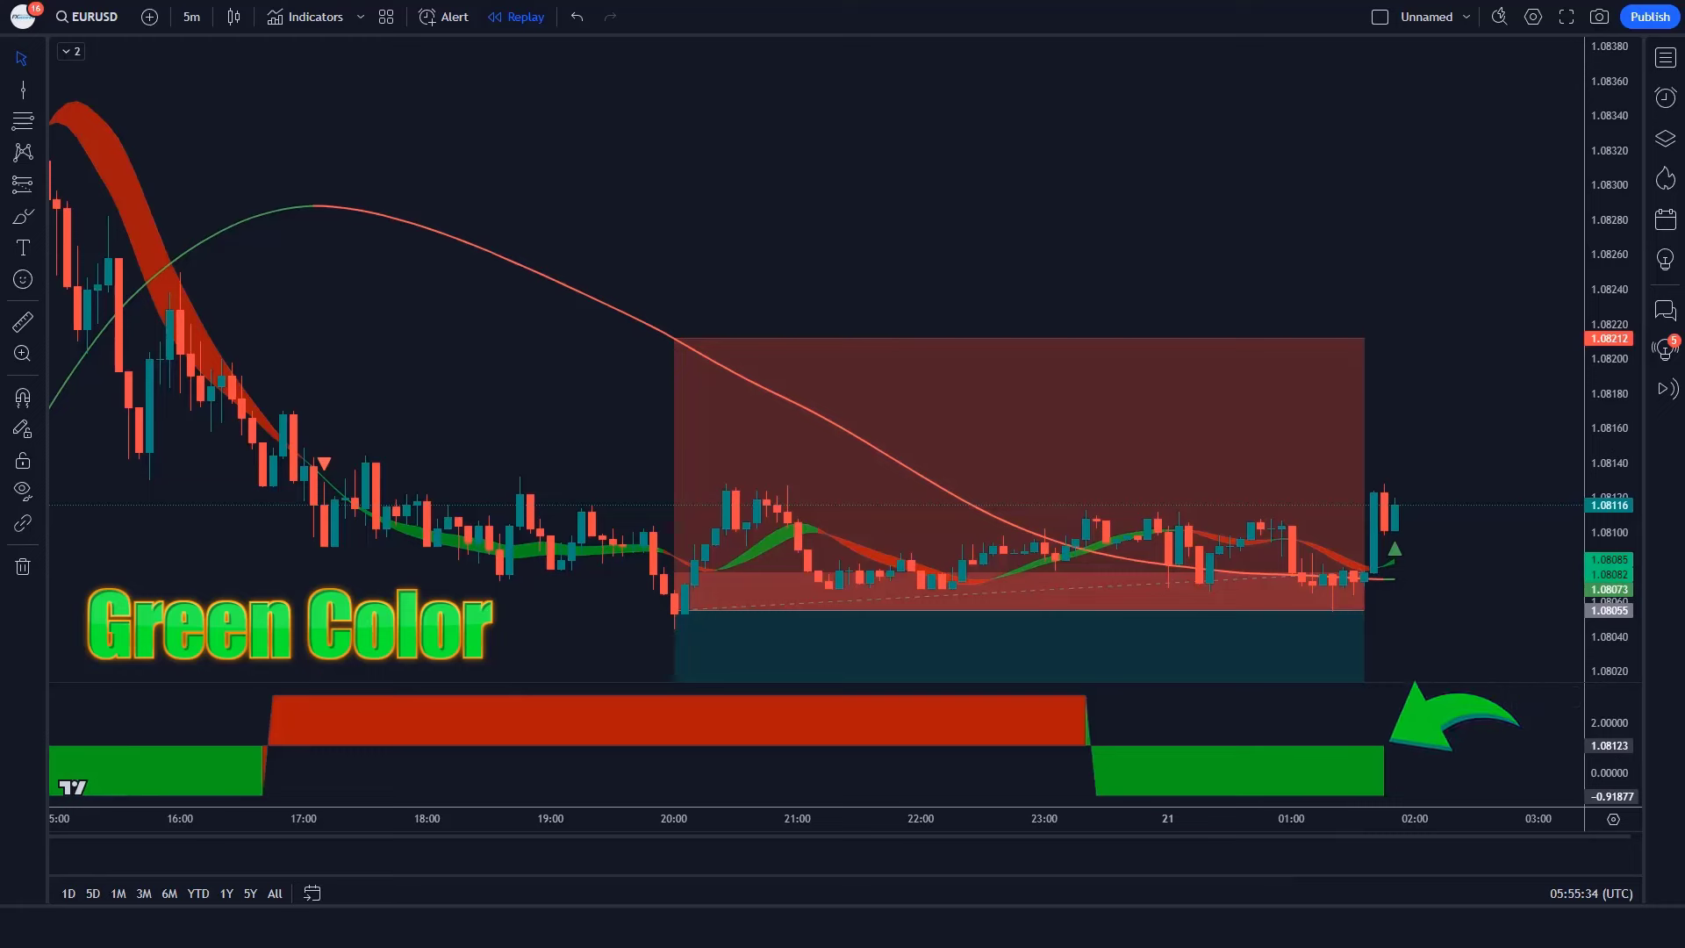
key(alt+f)
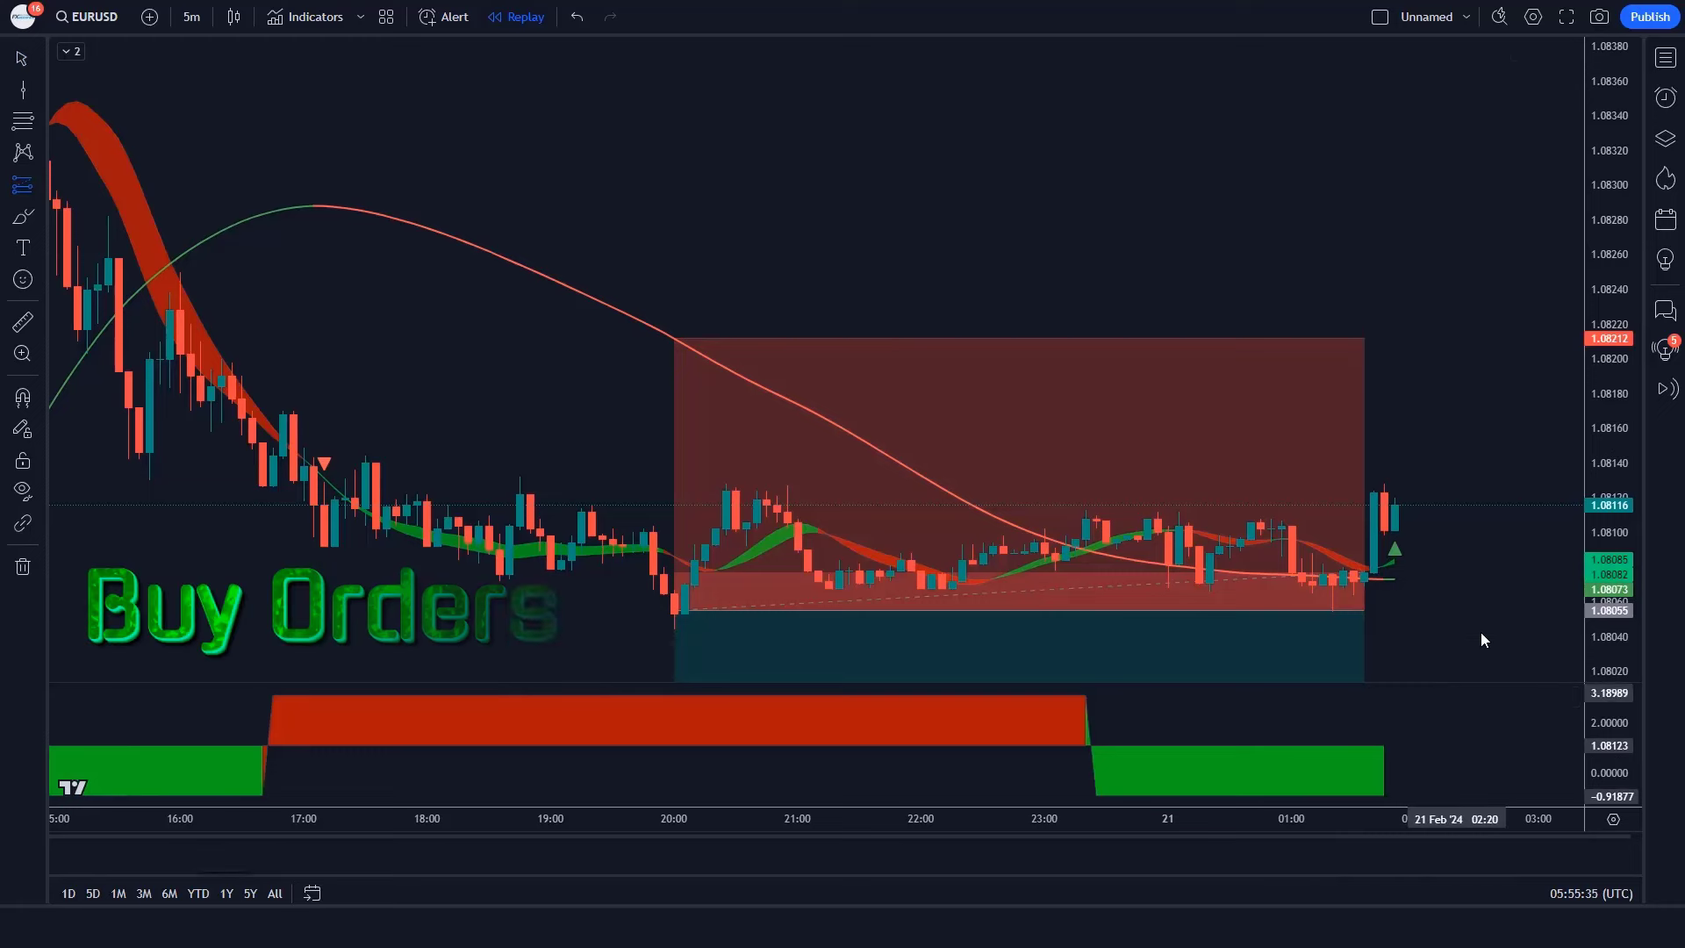
click(1395, 505)
drag(1414, 597, 1430, 579)
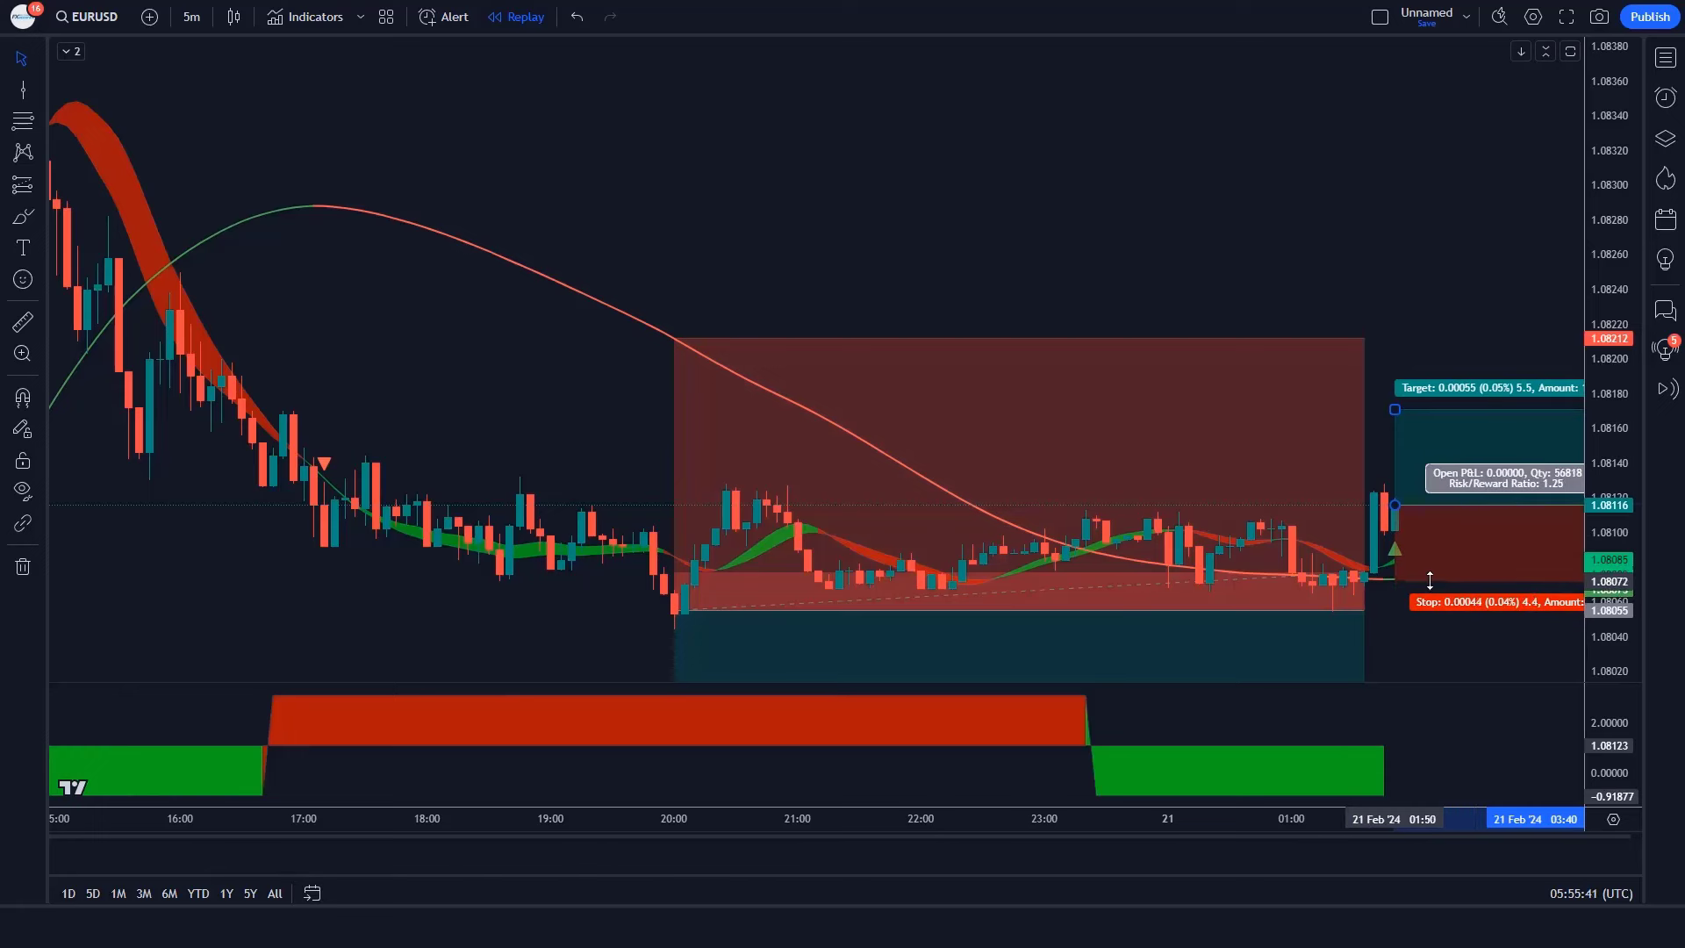
drag(1393, 412, 1395, 384)
click(1126, 872)
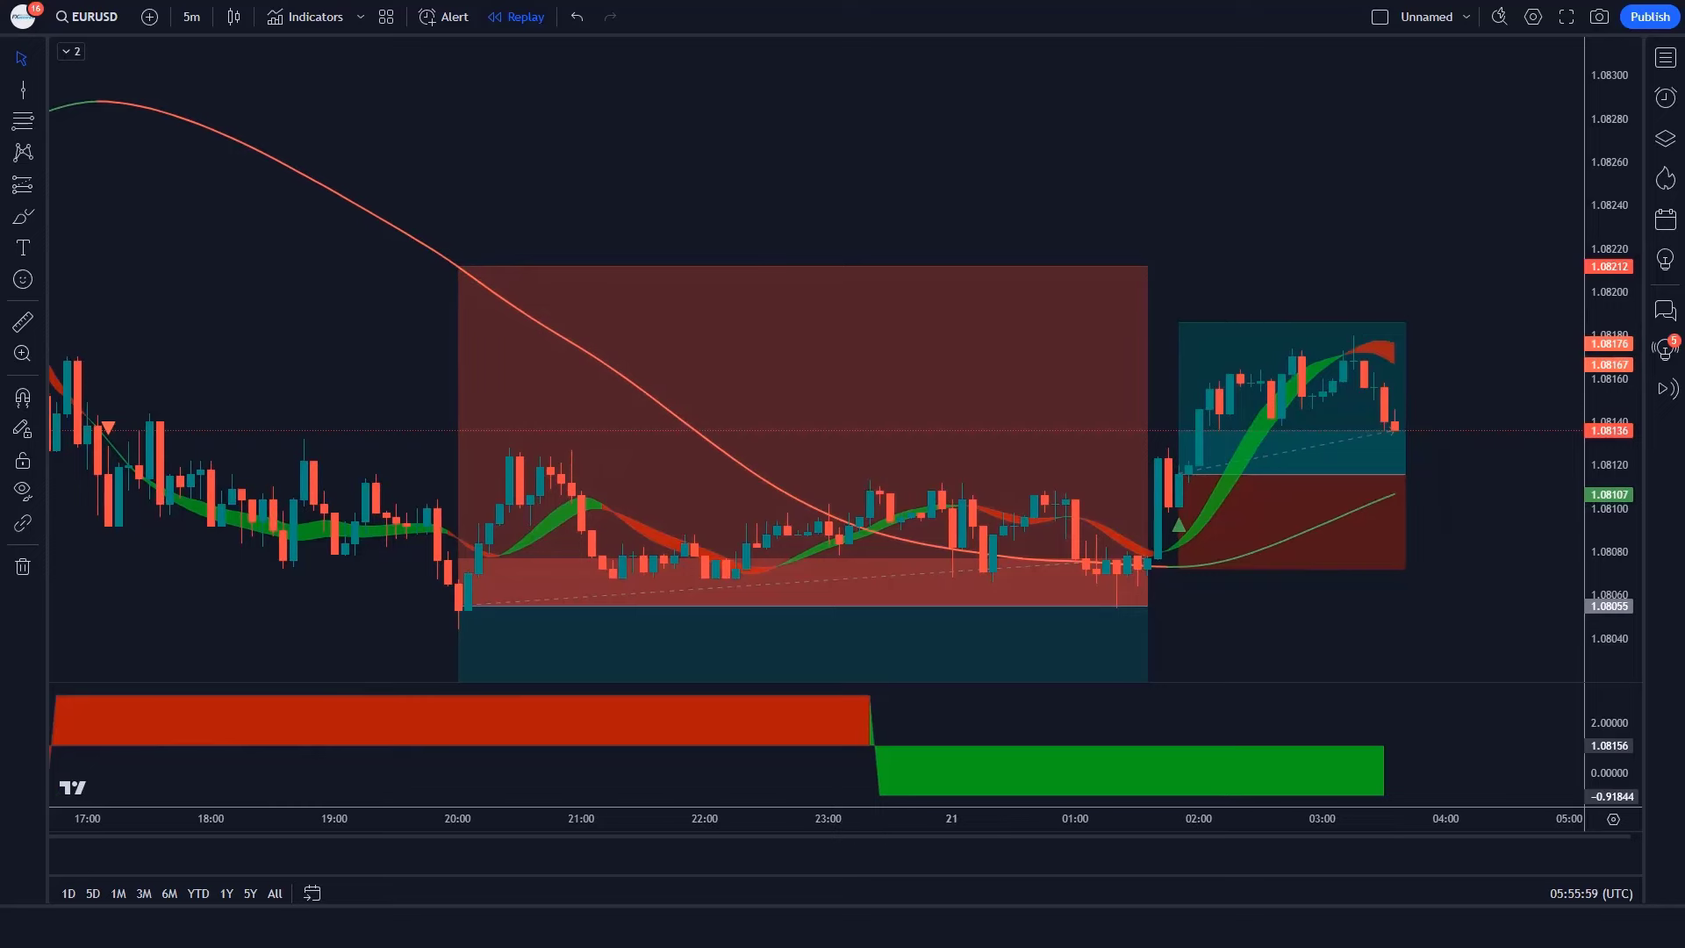
- Stretch the long position box over future bars, then end it where the target was hit
drag(1407, 474, 1579, 474)
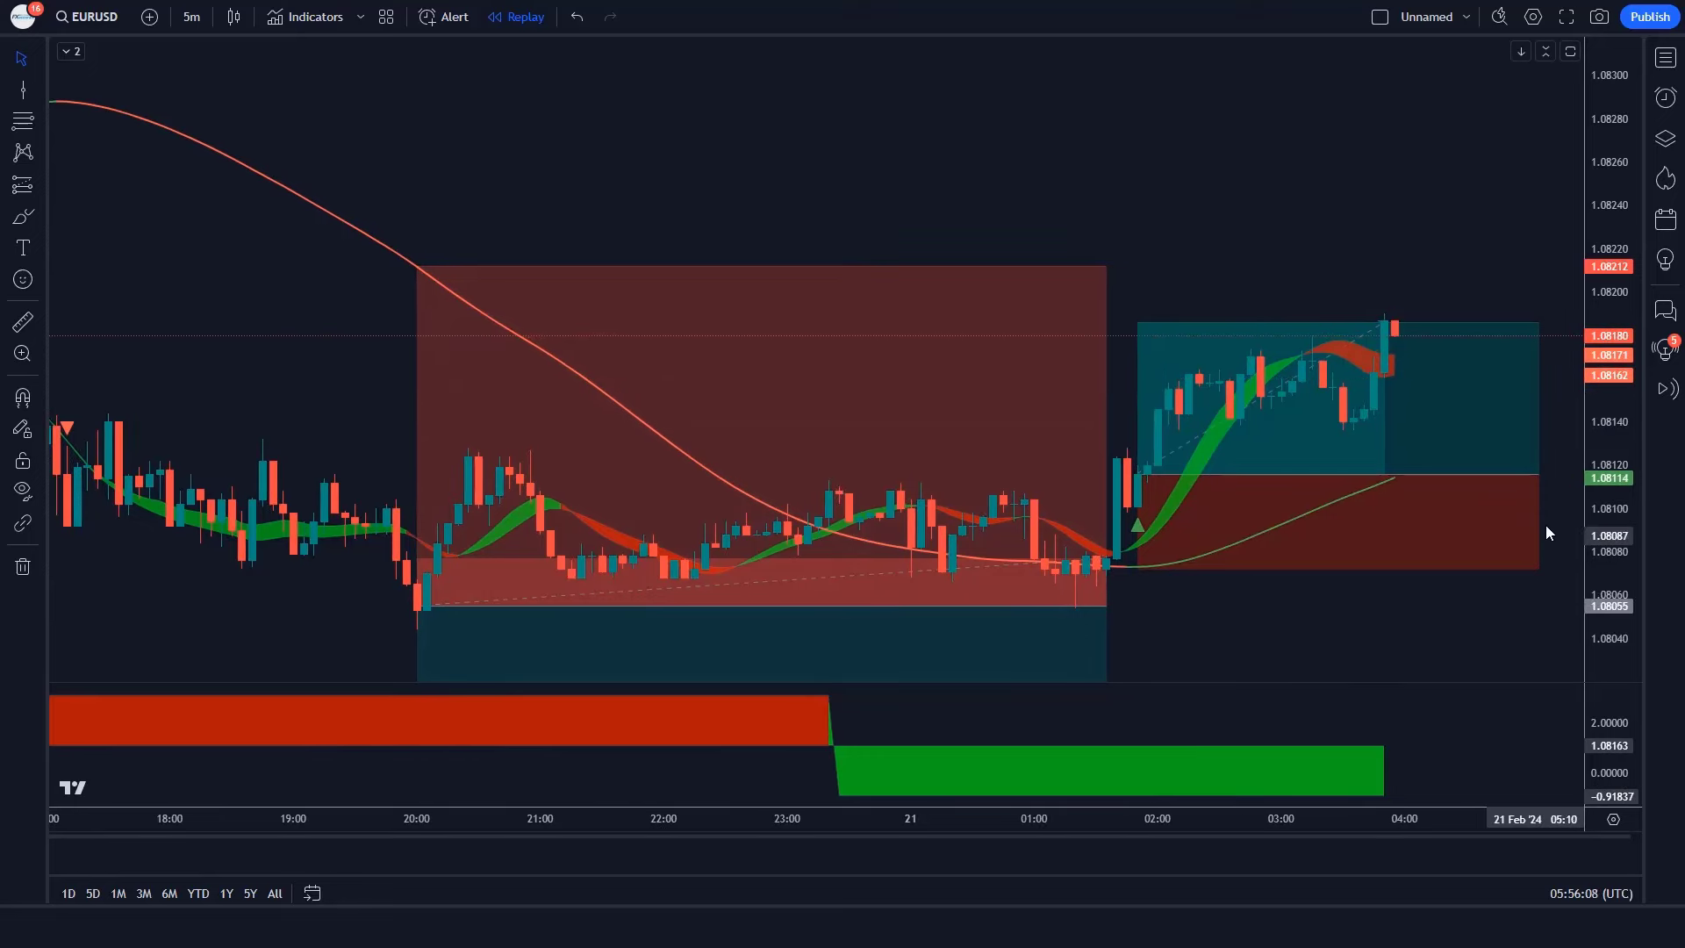
drag(1539, 474, 1406, 474)
click(1436, 480)
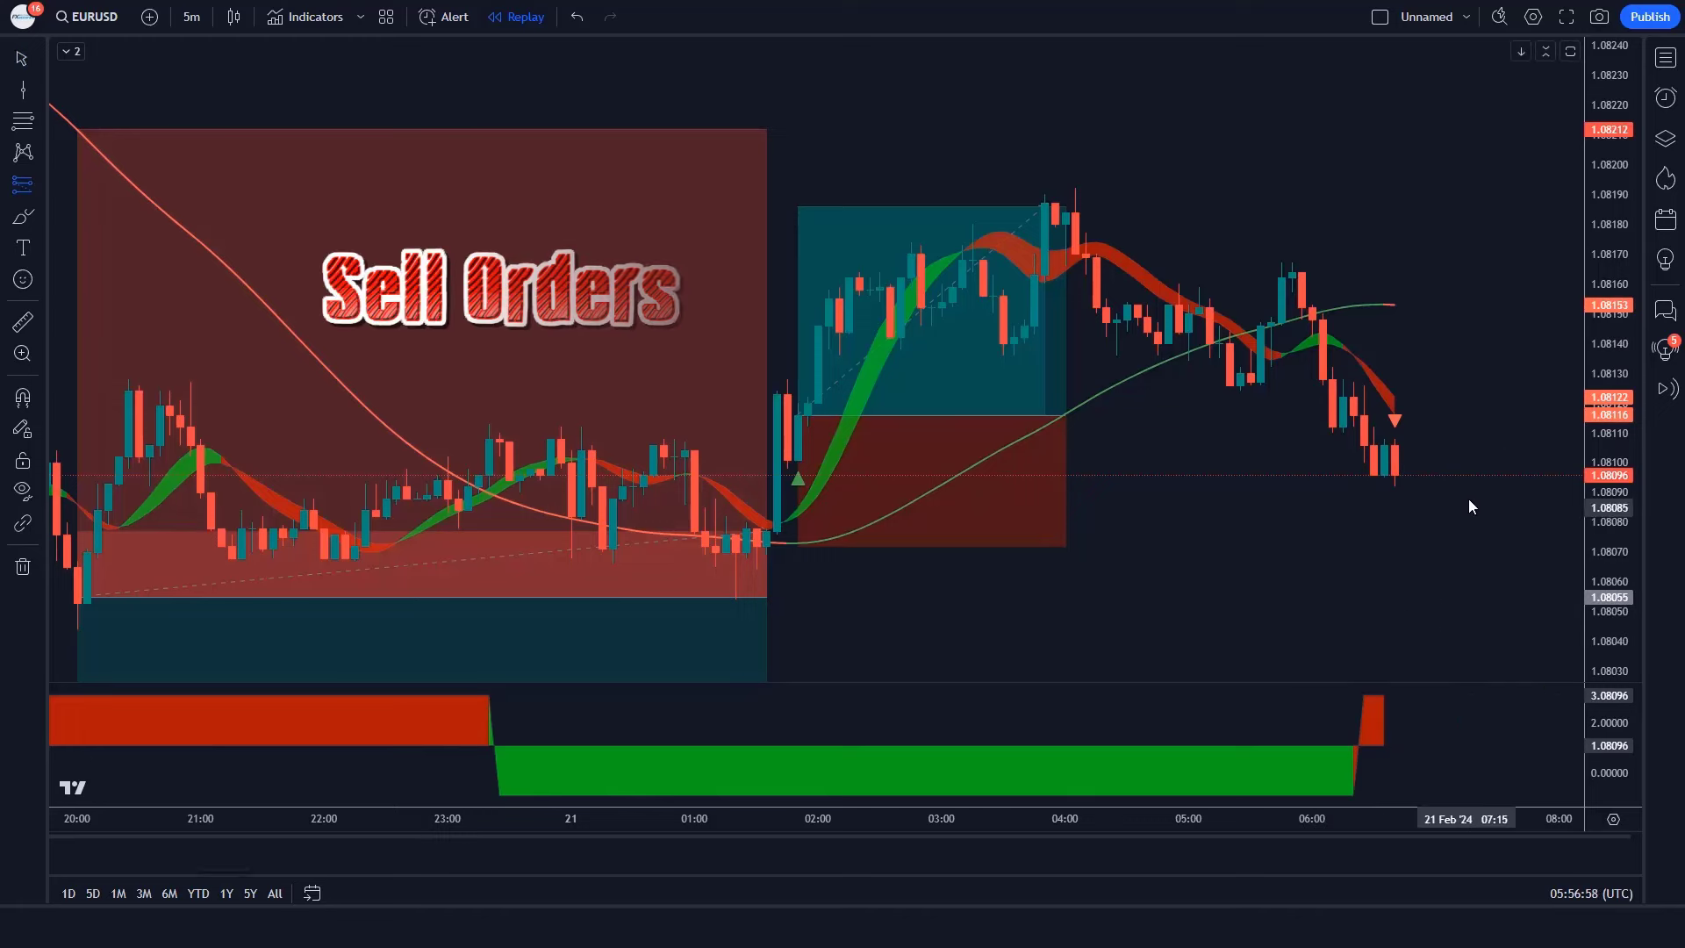
- Place a short position at the sell signal, stop raised to 1.08153, target extended lower
click(1395, 474)
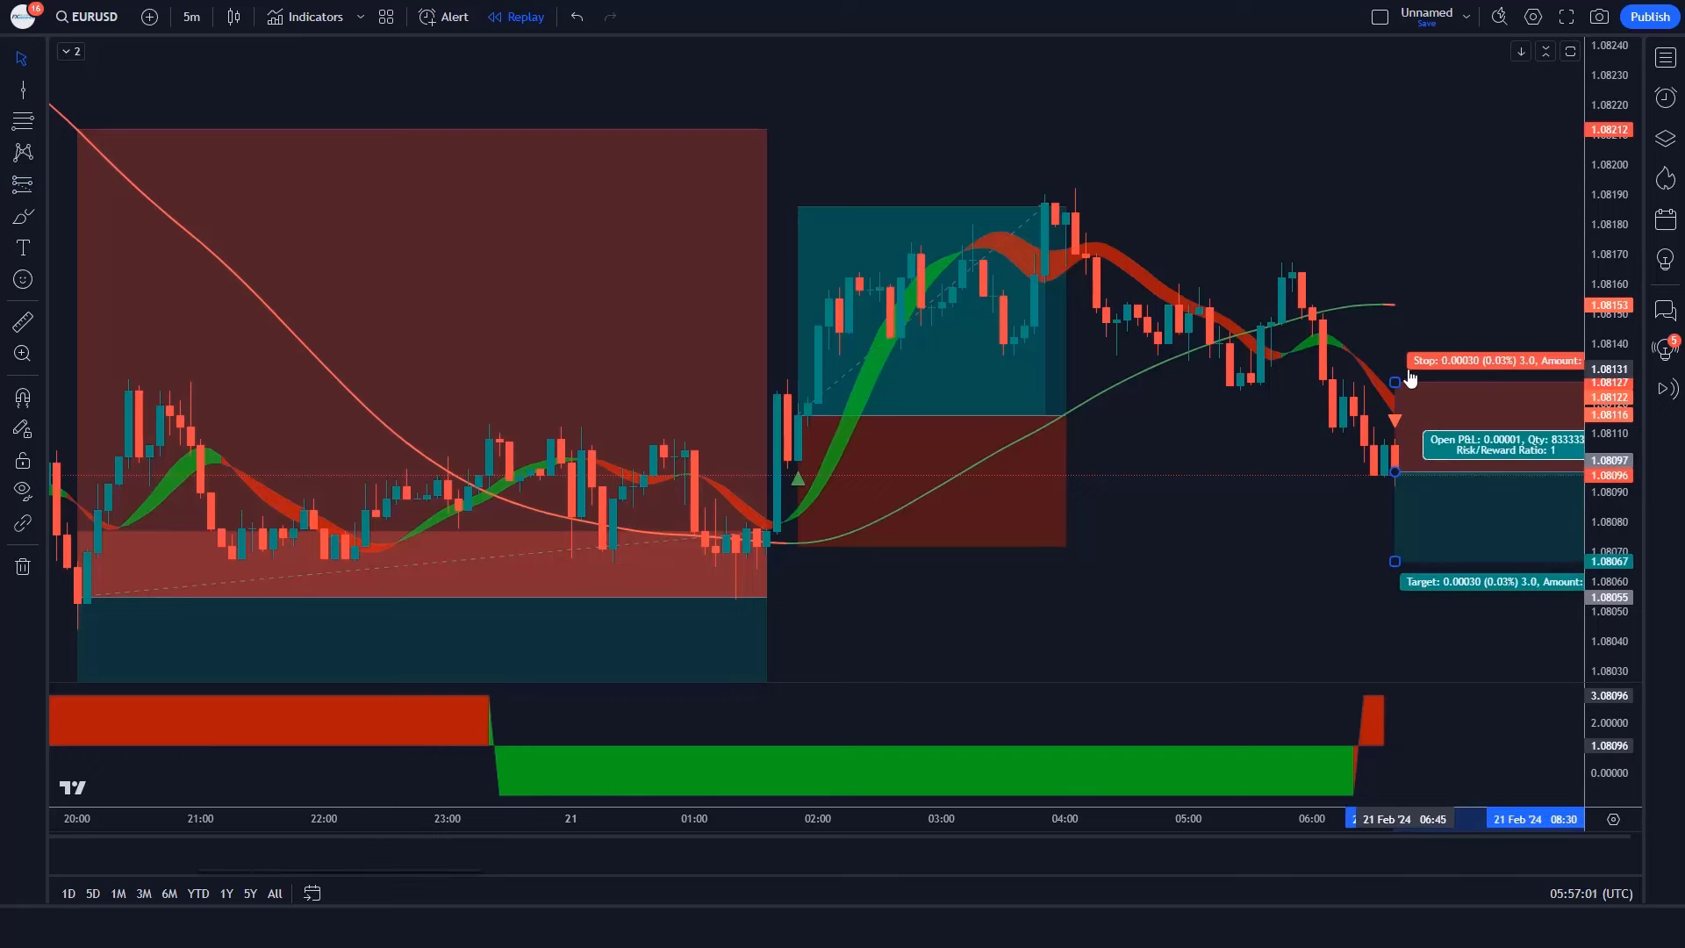
drag(1396, 383, 1437, 305)
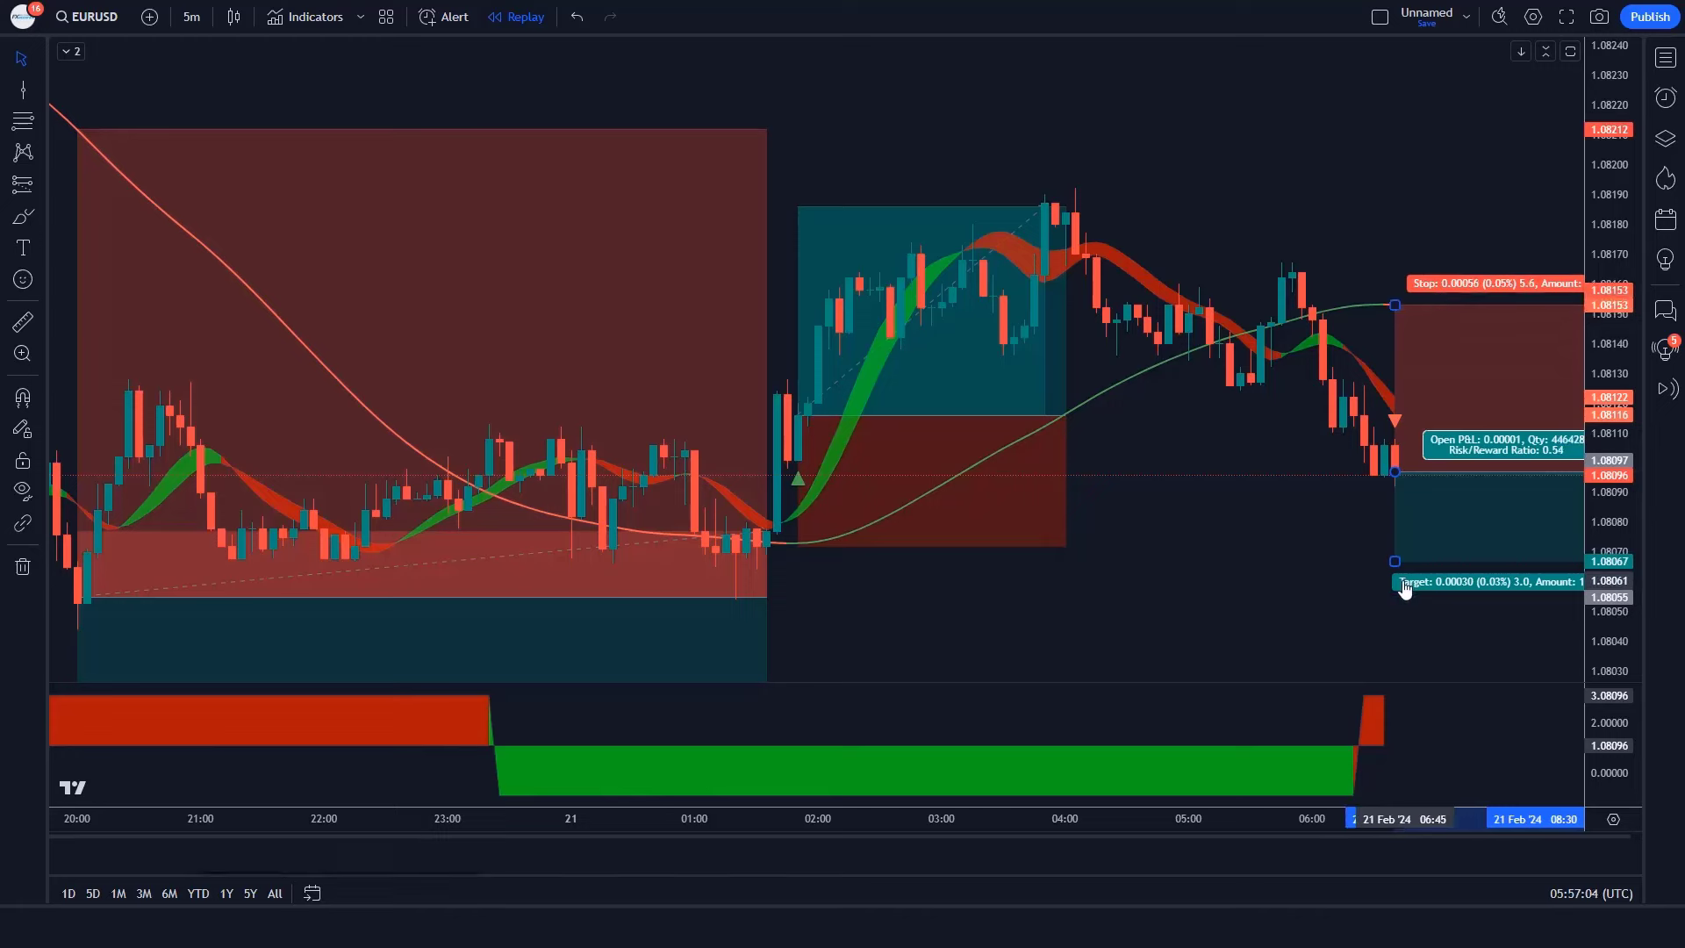
drag(1391, 559, 1409, 740)
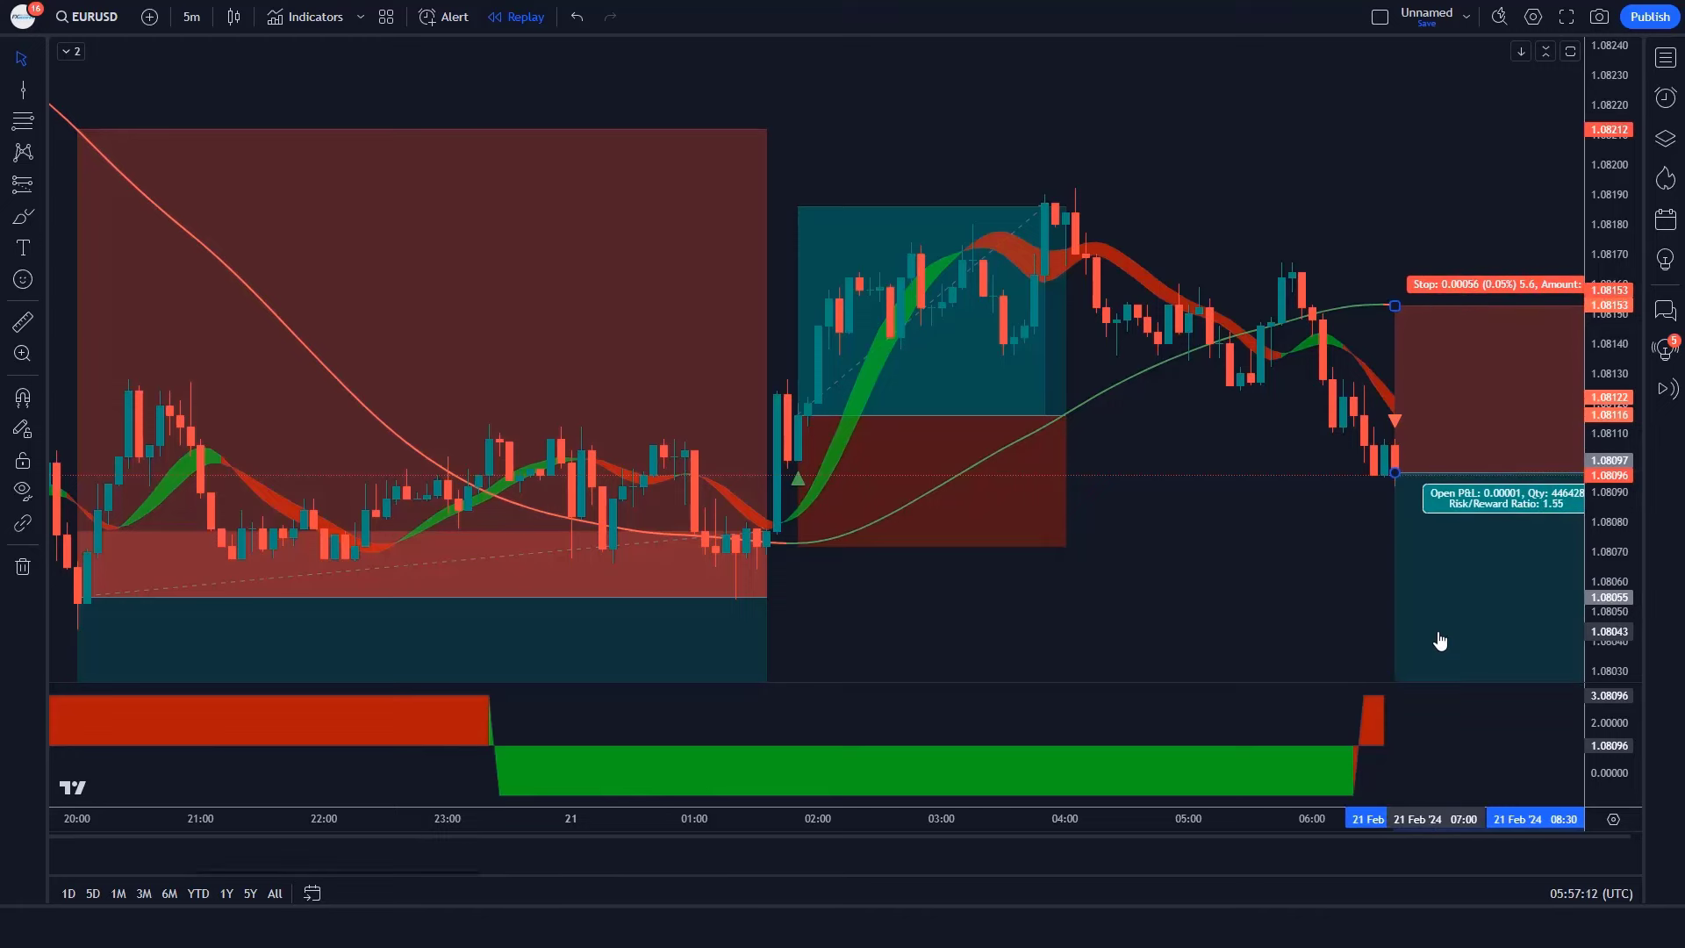
click(1250, 595)
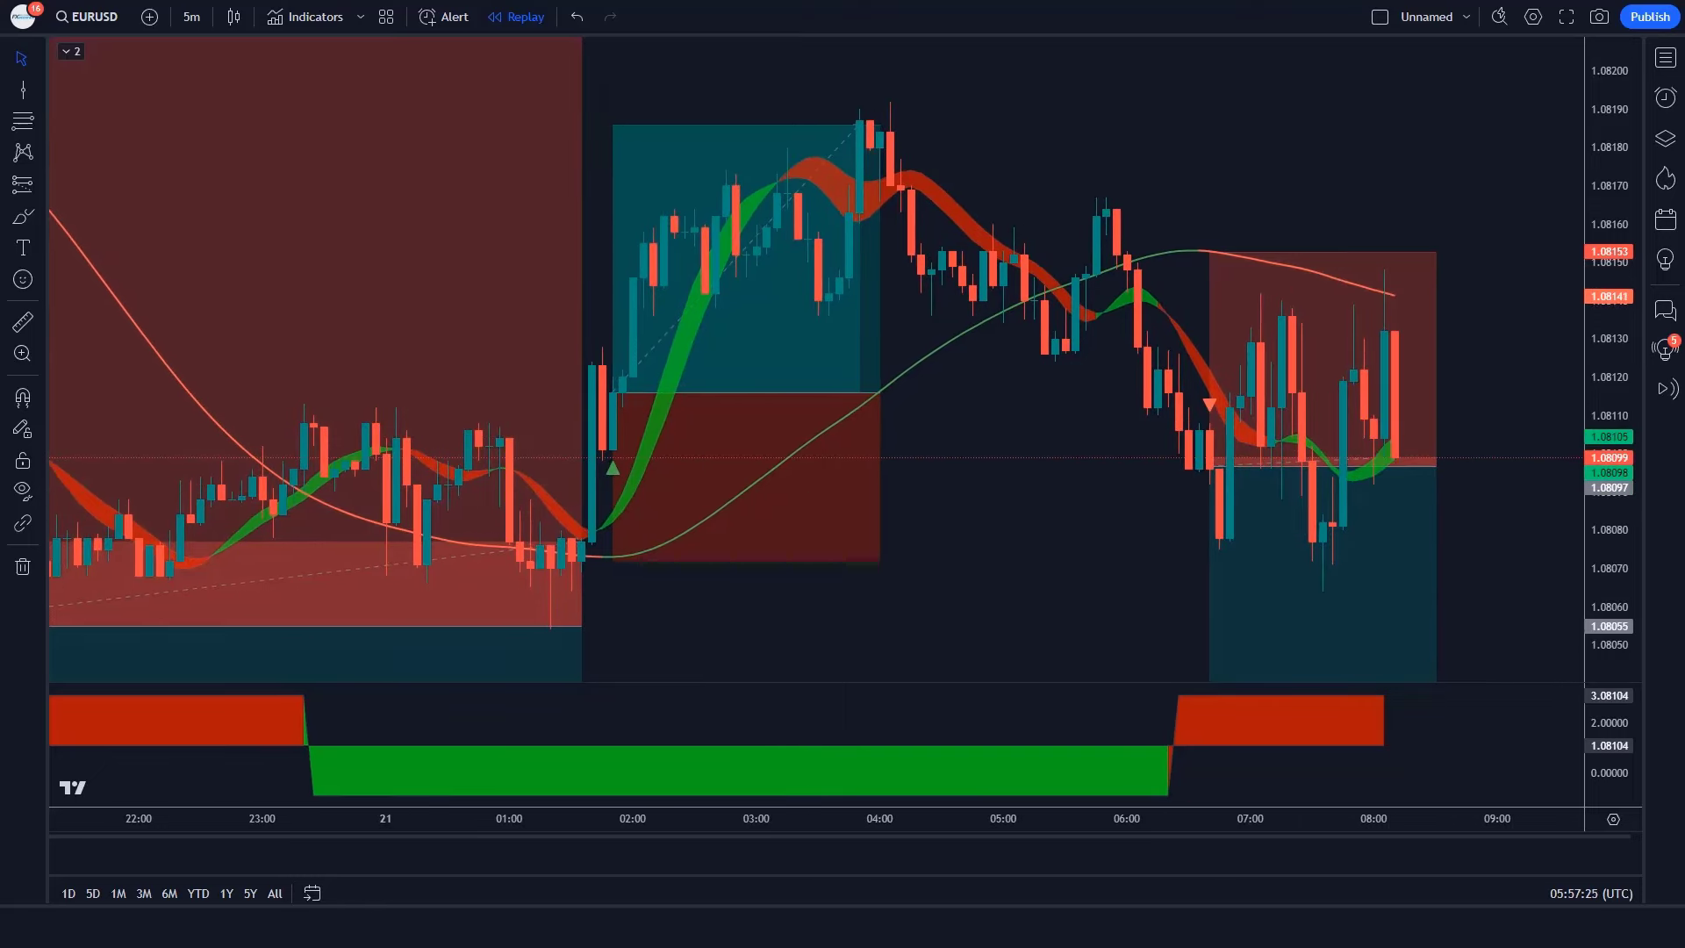
- Stretch the short position box right, then trim it to end at the target bar
drag(1415, 466, 1580, 466)
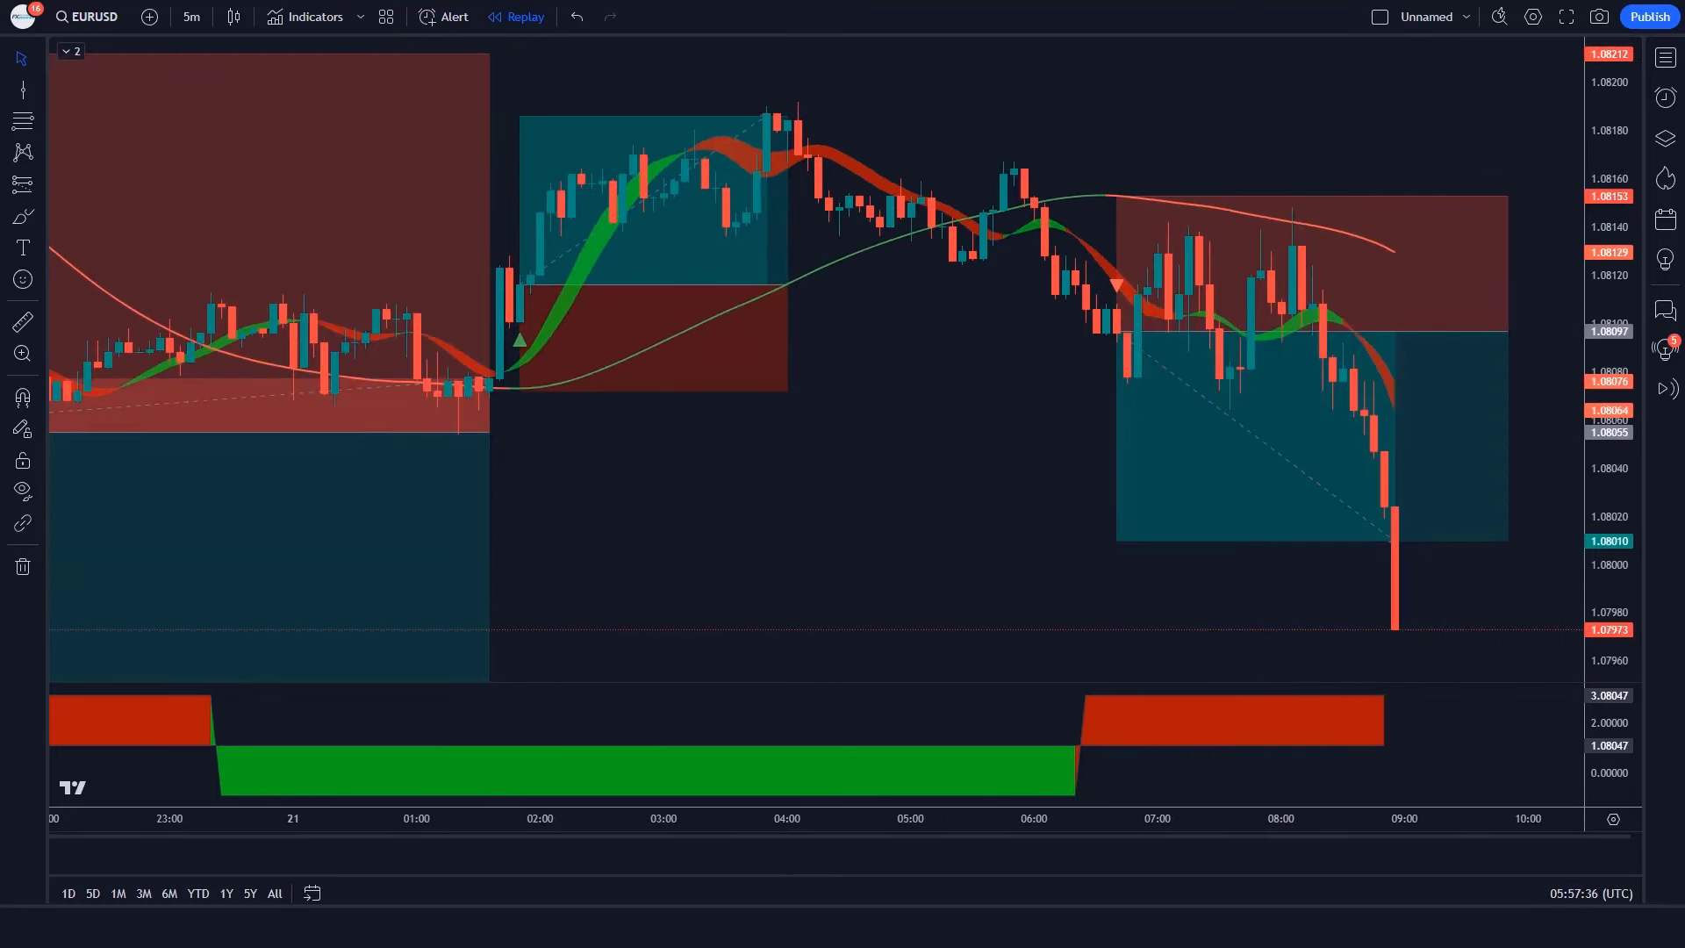
click(1467, 286)
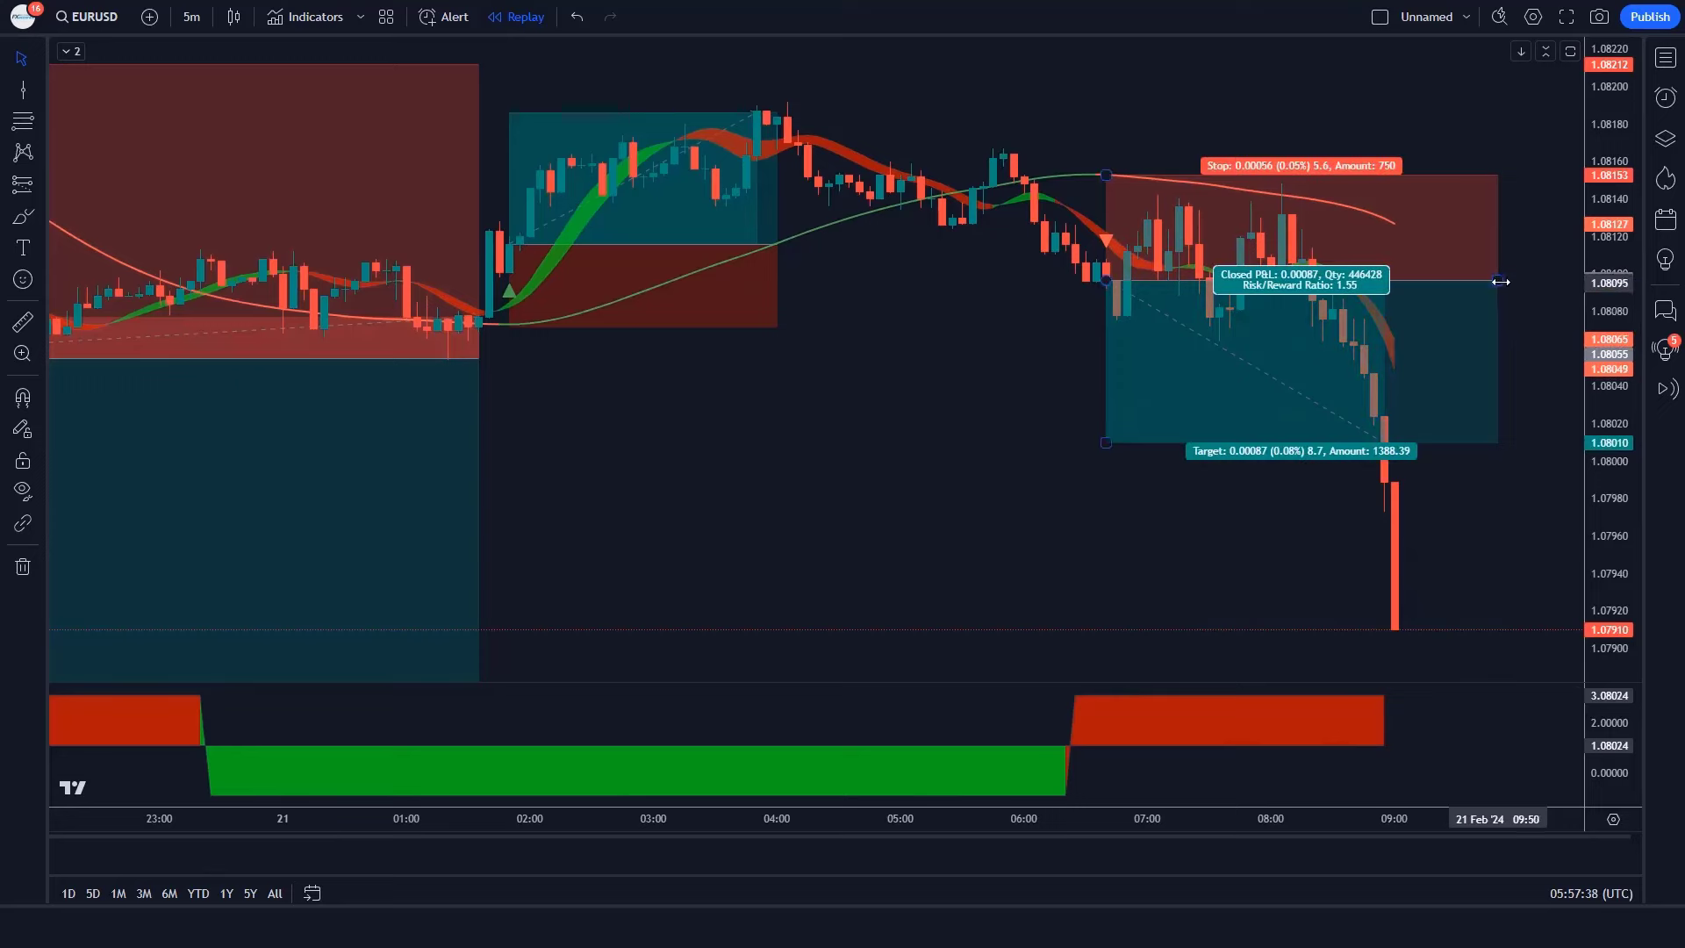
drag(1466, 285, 1375, 286)
click(1495, 311)
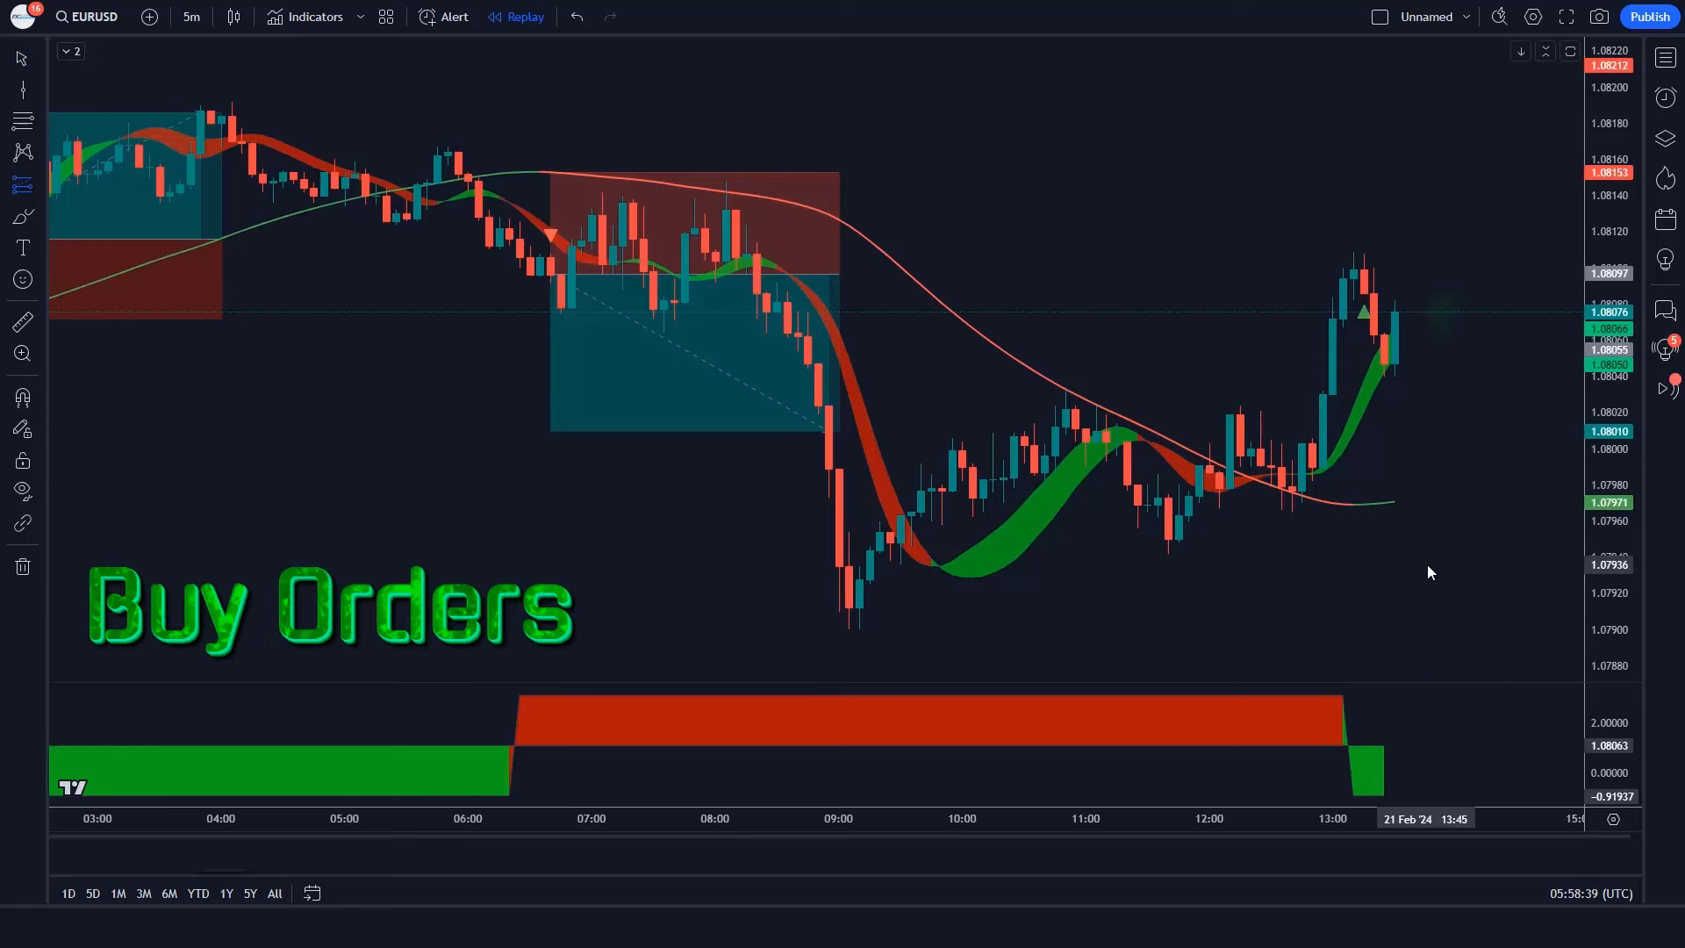
- Place a long position at the buy signal with stop lowered to 1.07971 and target raised higher
click(1396, 313)
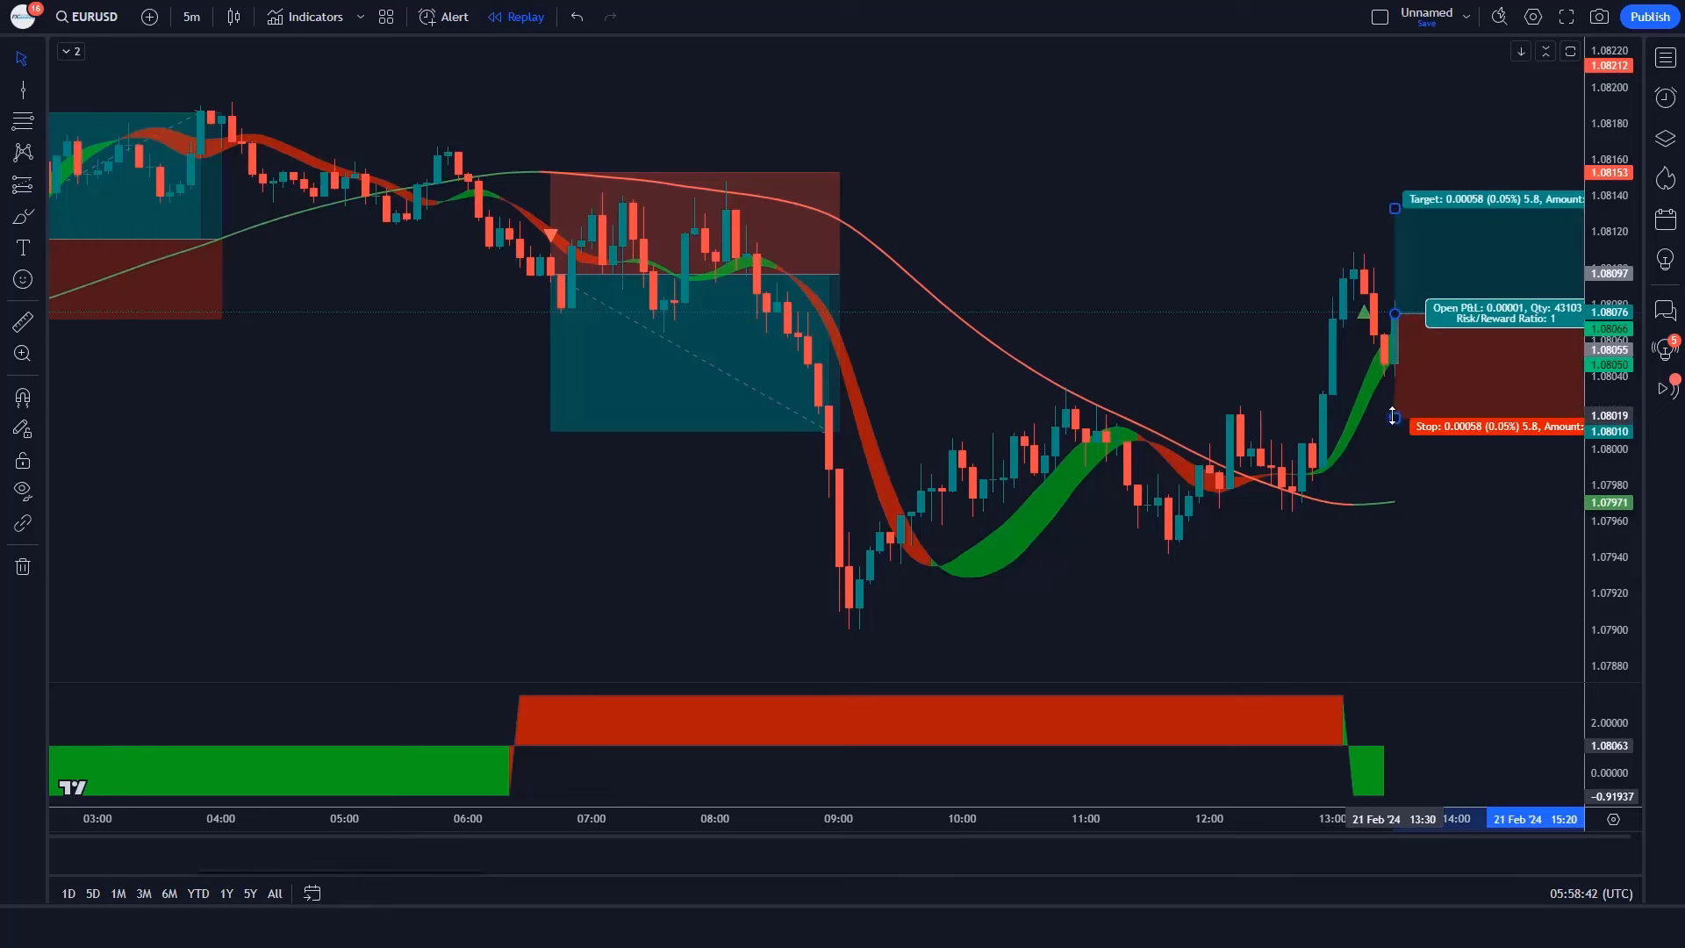
drag(1394, 416, 1445, 501)
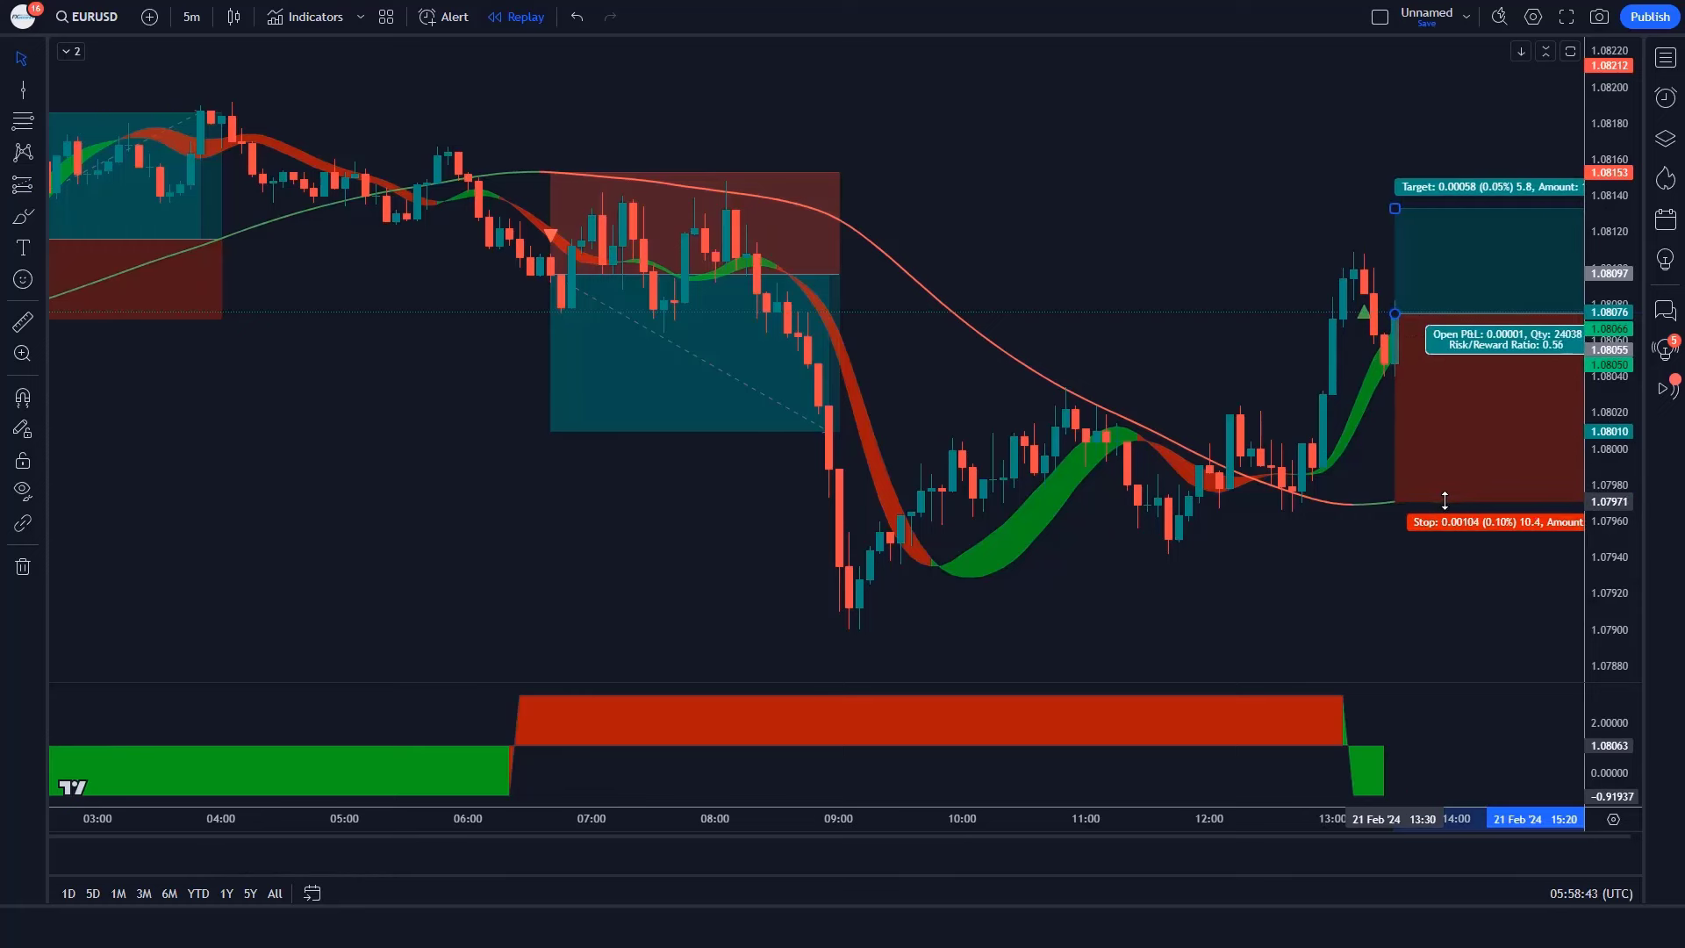
drag(1395, 208, 1401, 37)
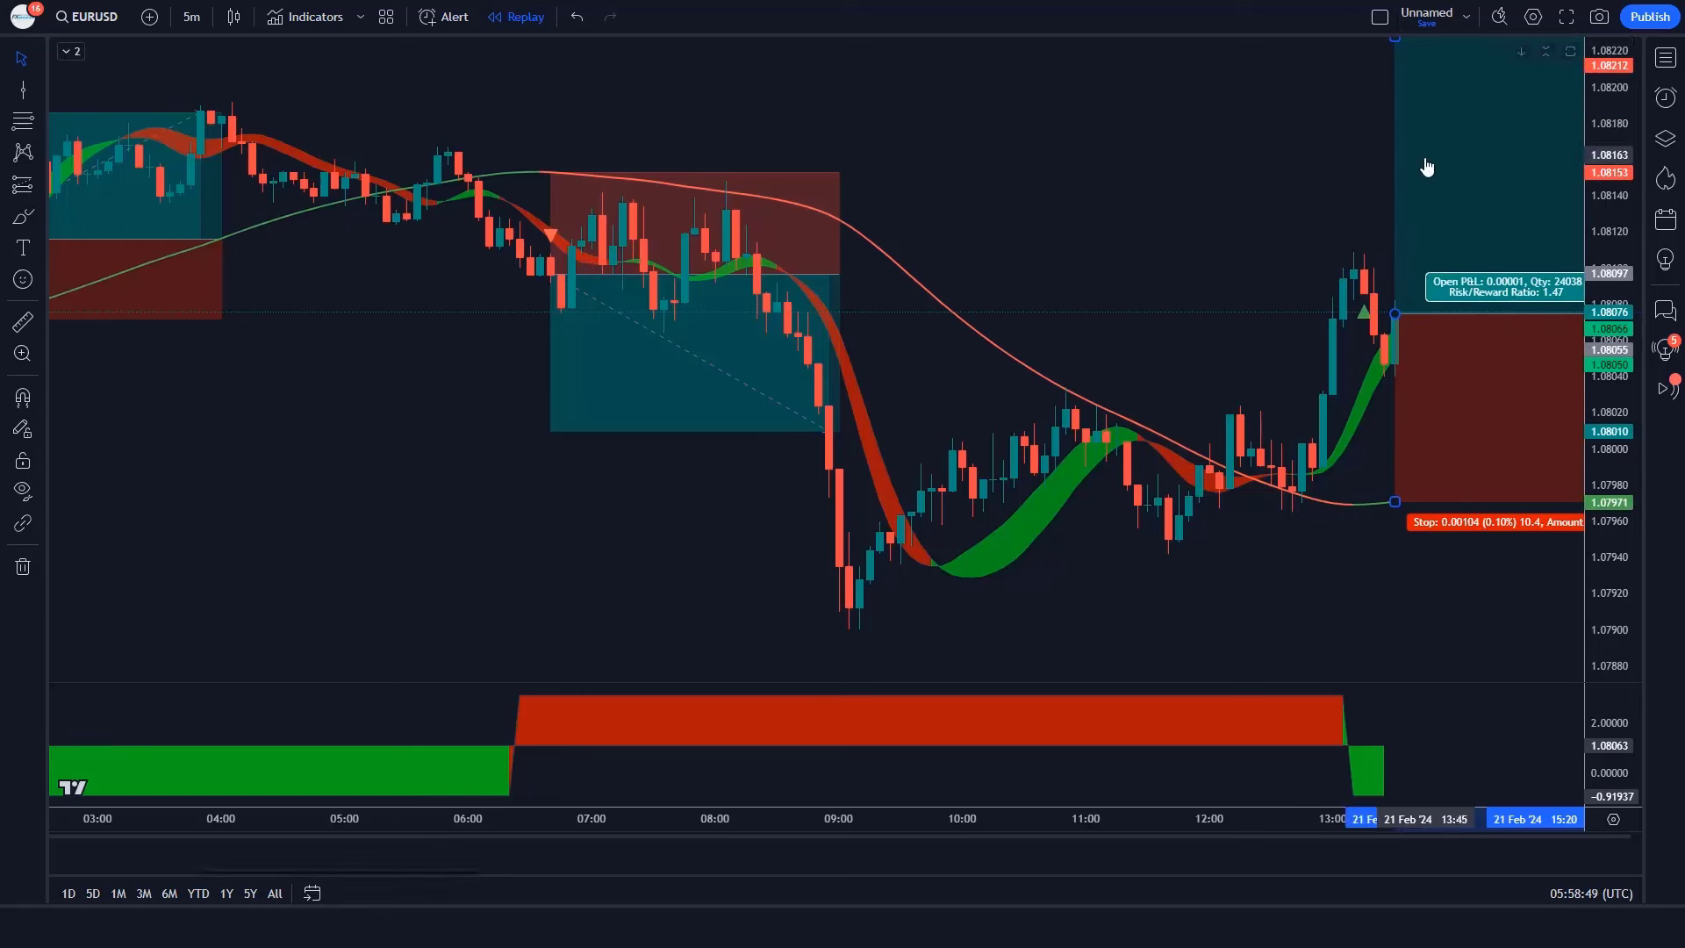
click(1183, 125)
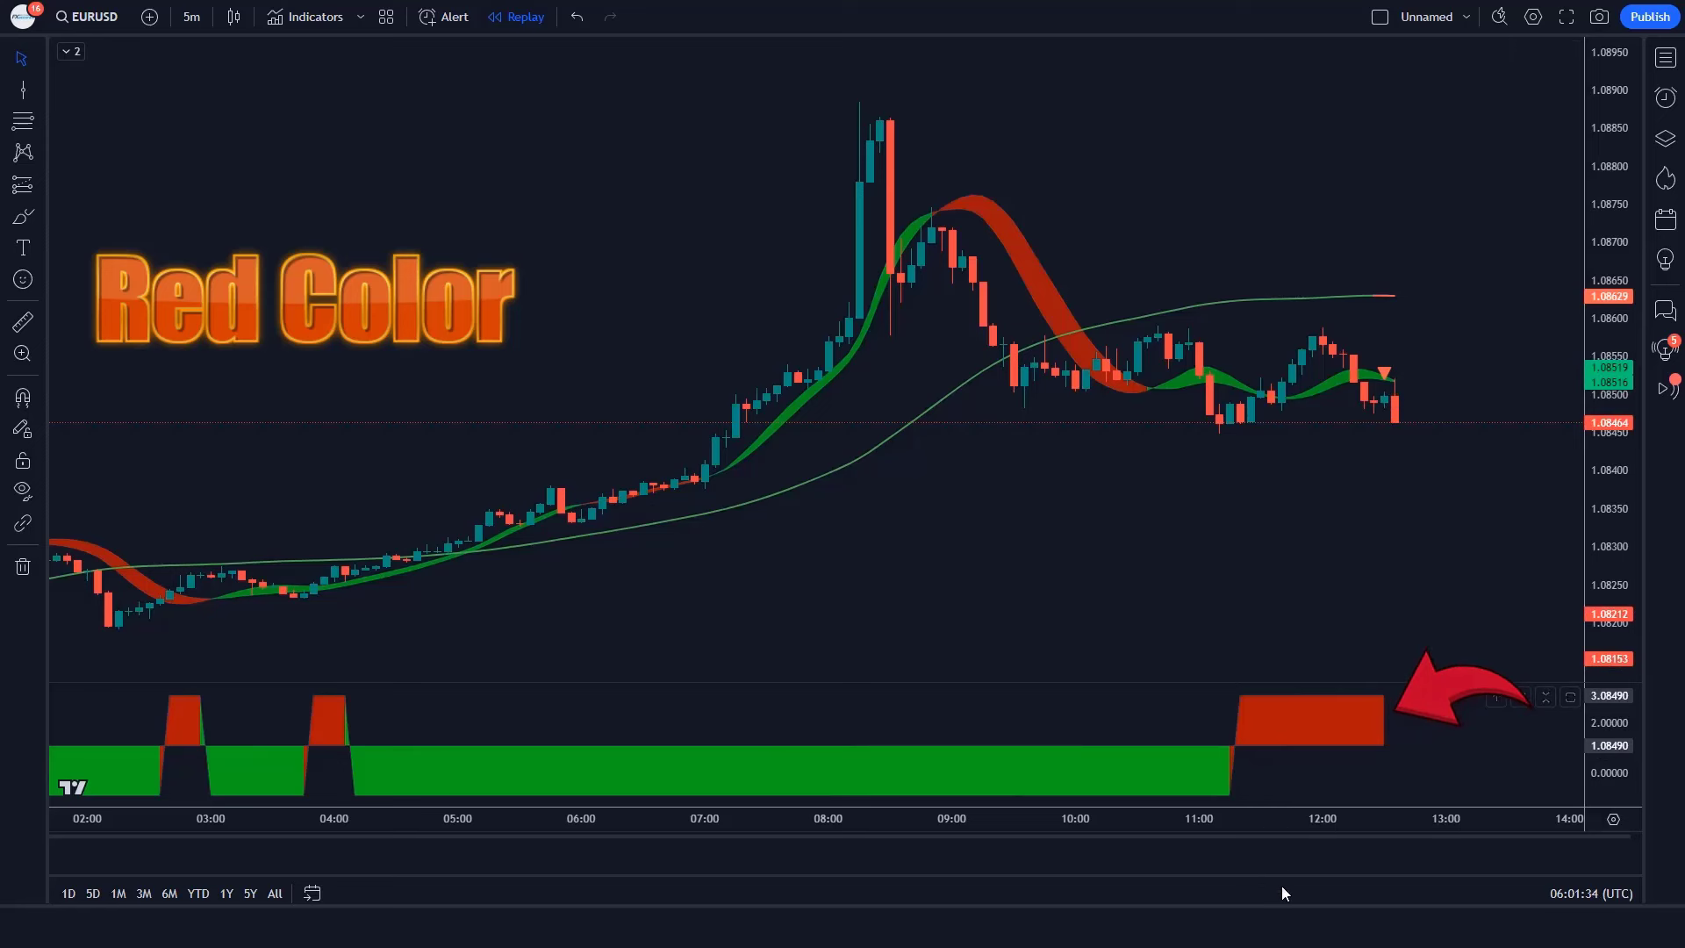
- Place a short at the latest sell candle, stop raised to 1.08631, target lowered toward 1.08212
click(1394, 421)
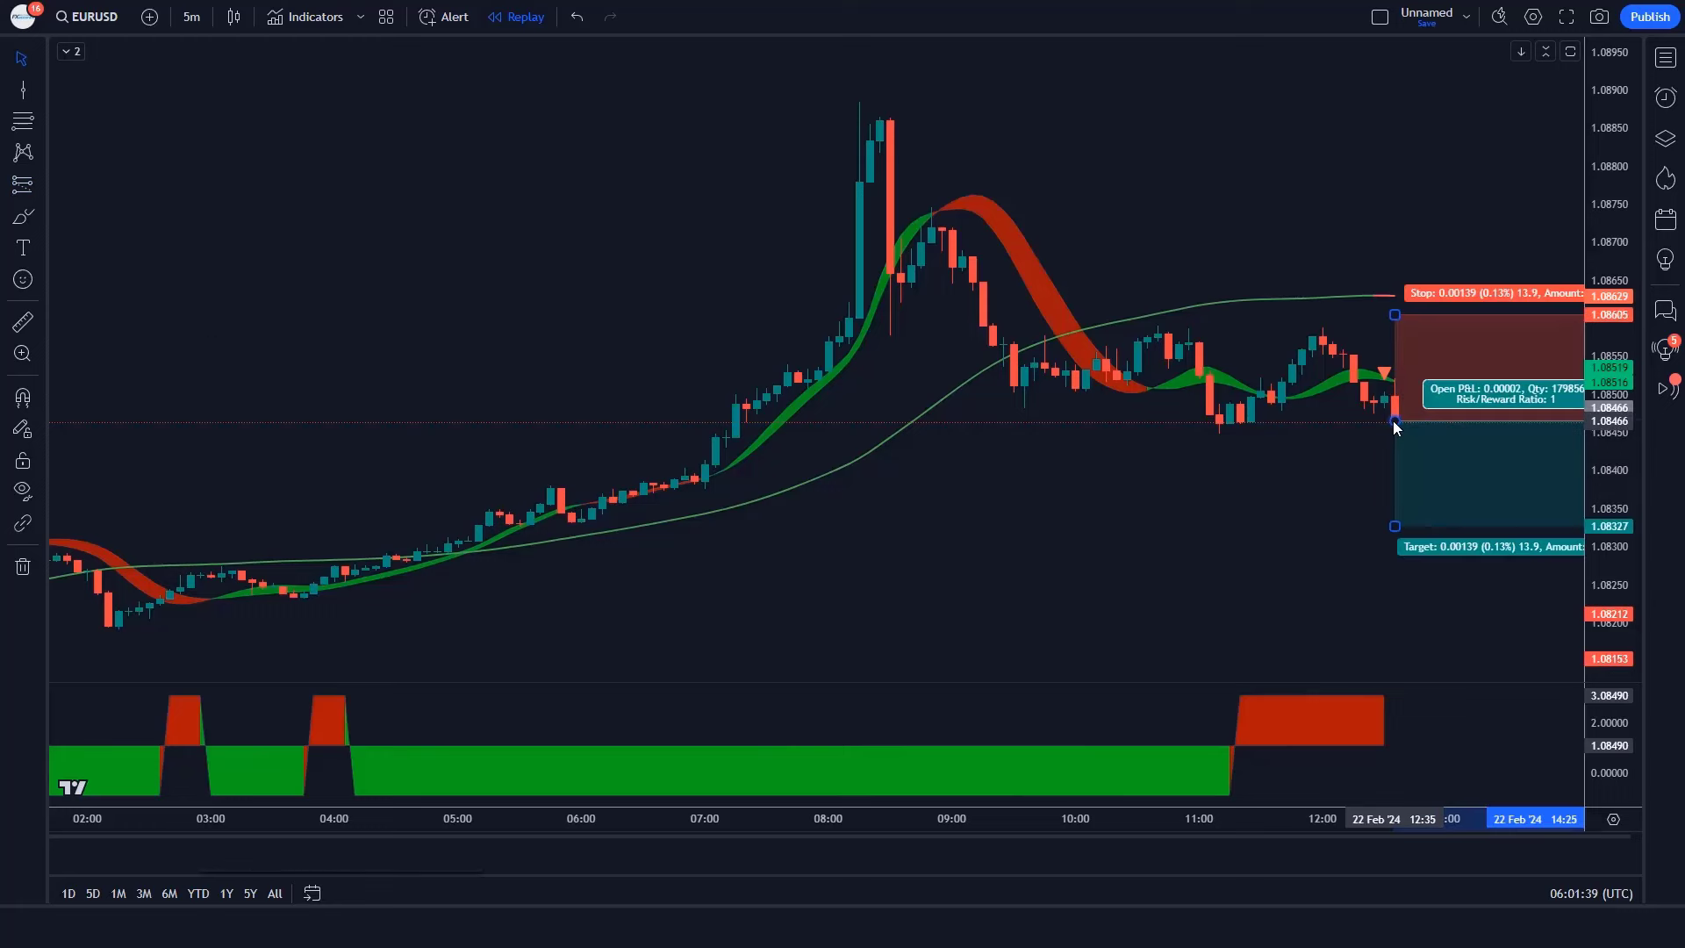
drag(1398, 314, 1408, 296)
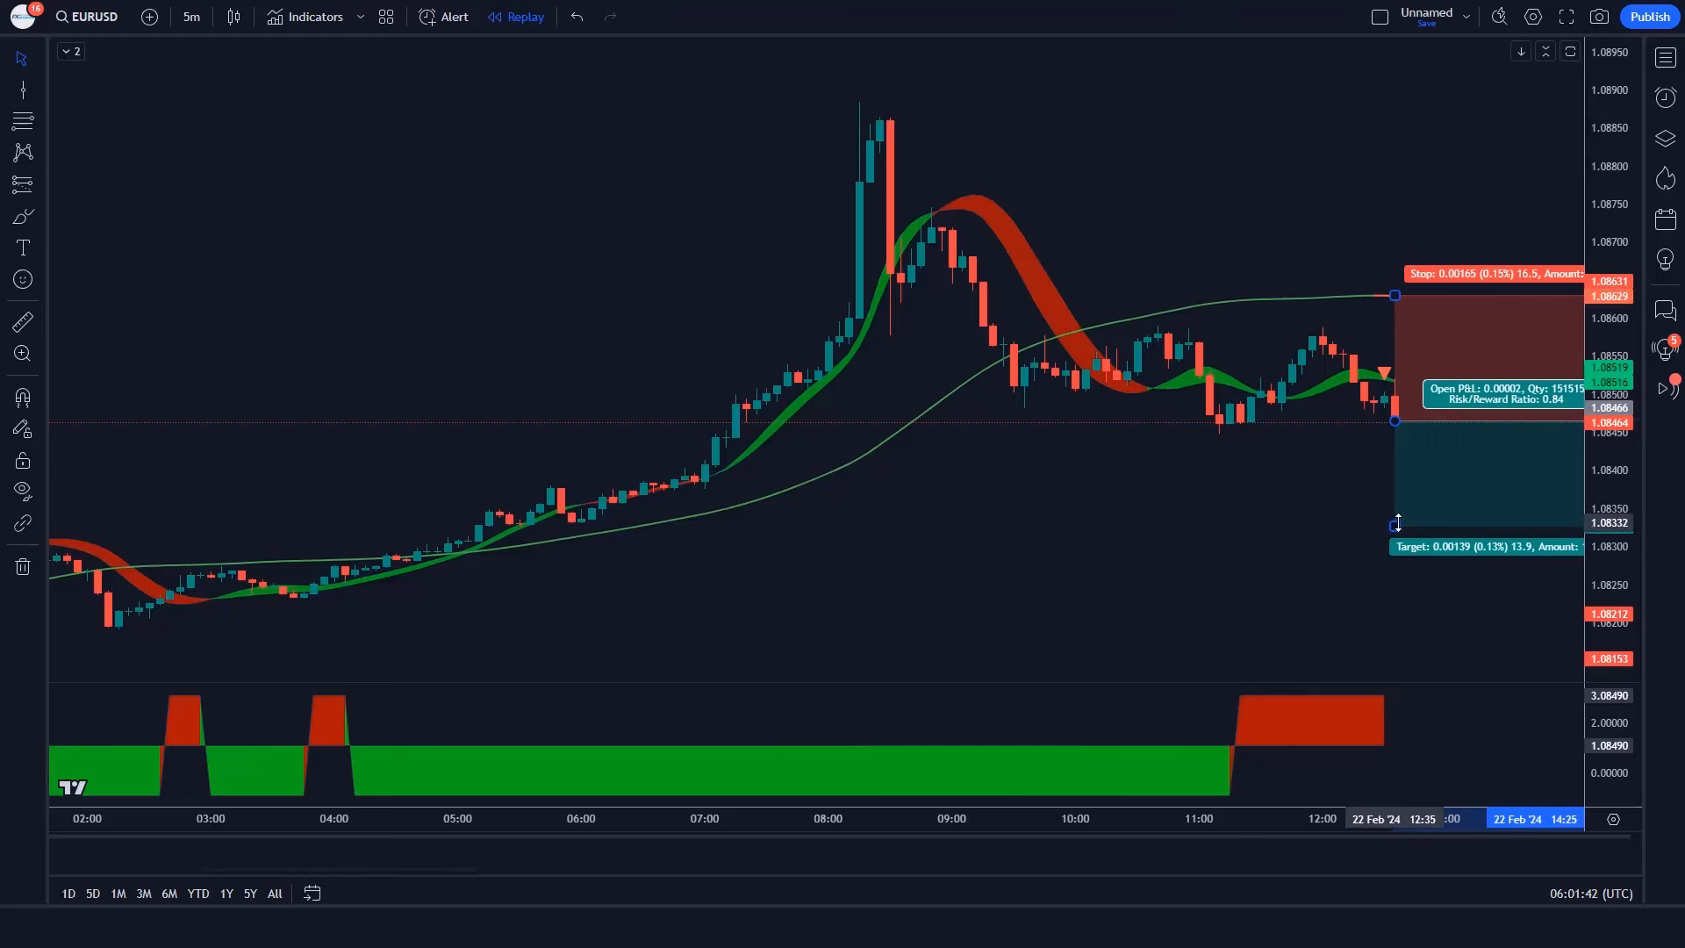
drag(1398, 524, 1399, 614)
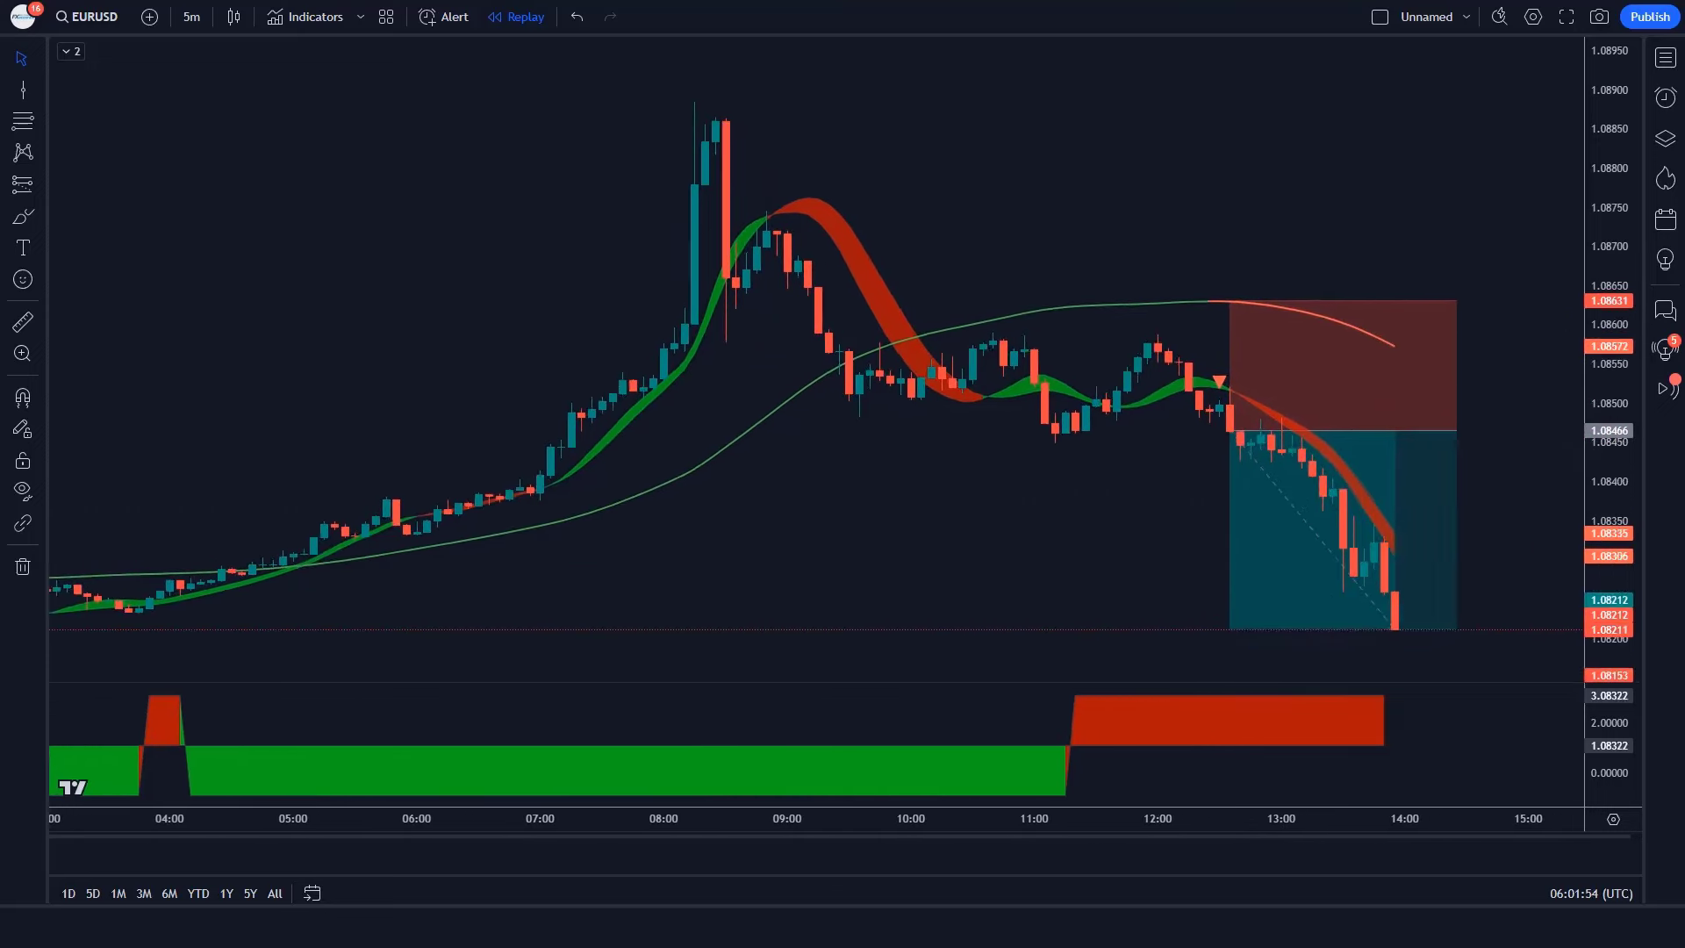
- Pull the short position box's right edge back to end at the target bar
mouse_move(1446, 424)
drag(1447, 424, 1396, 424)
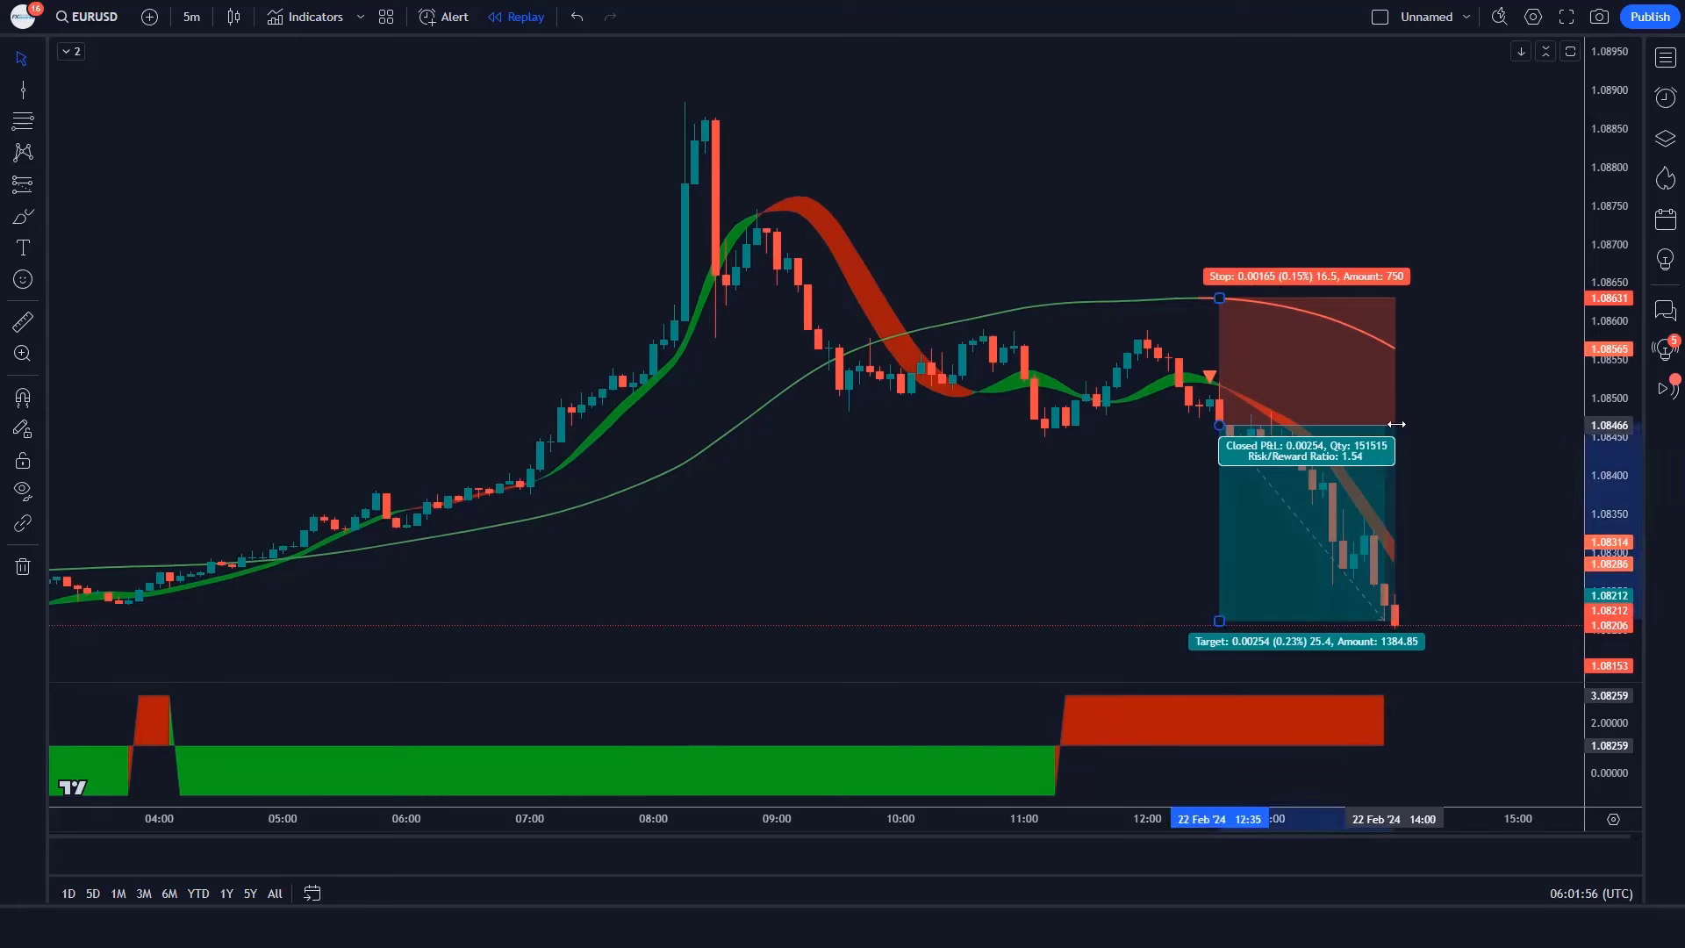